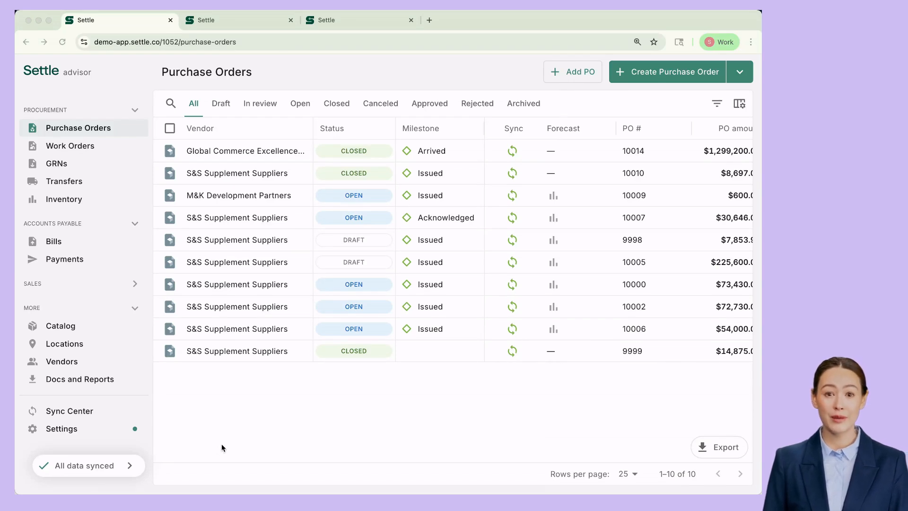
From Settings > Approvals, start a new Bill approval rule named Marketing Budget.
click(60, 430)
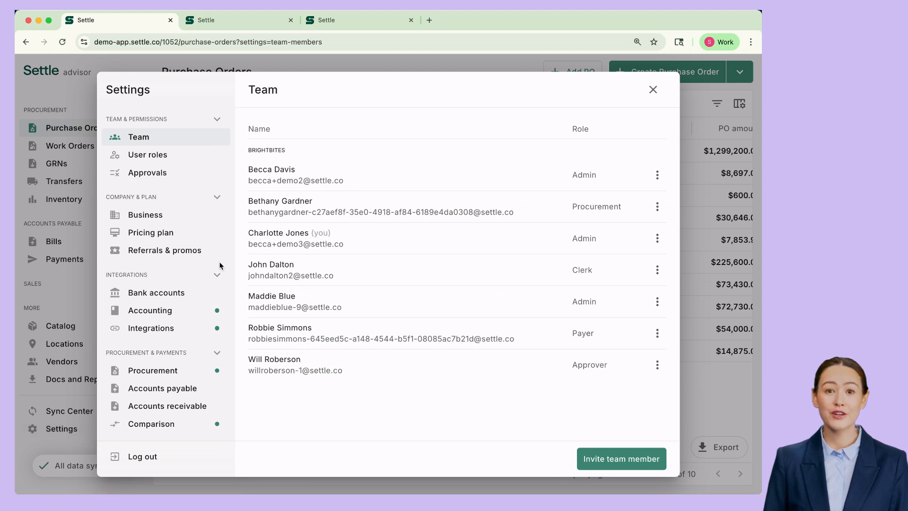
click(147, 172)
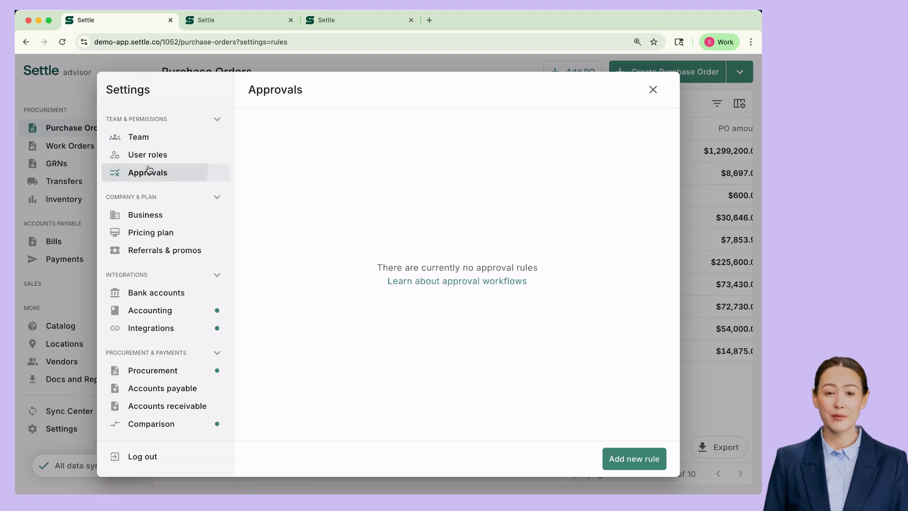
click(627, 462)
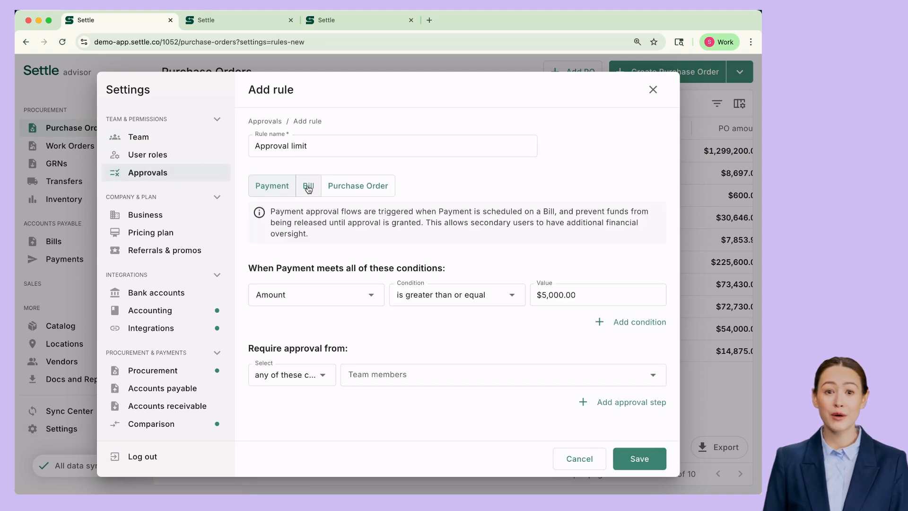
click(308, 186)
click(318, 146)
key(ctrl+a)
text(Marketing)
key(Tab)
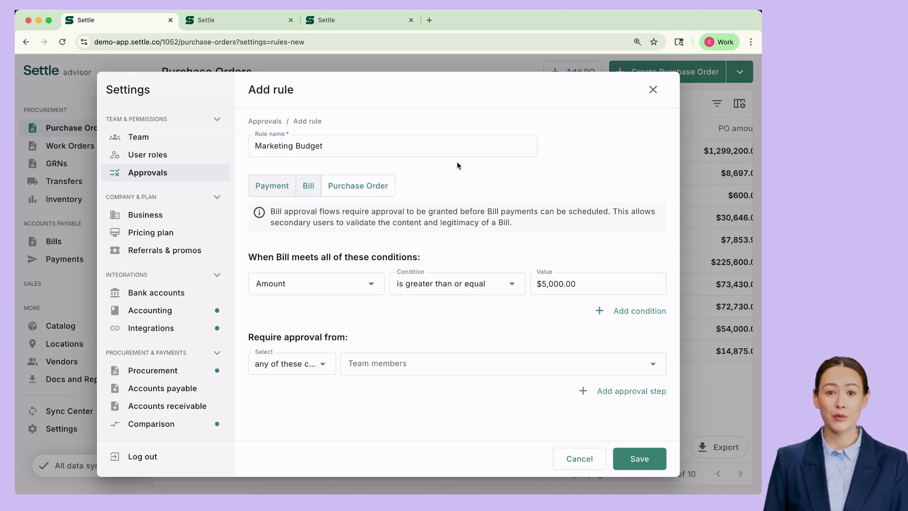
Add the condition Category is any of Marketing.
click(341, 292)
click(324, 331)
click(567, 285)
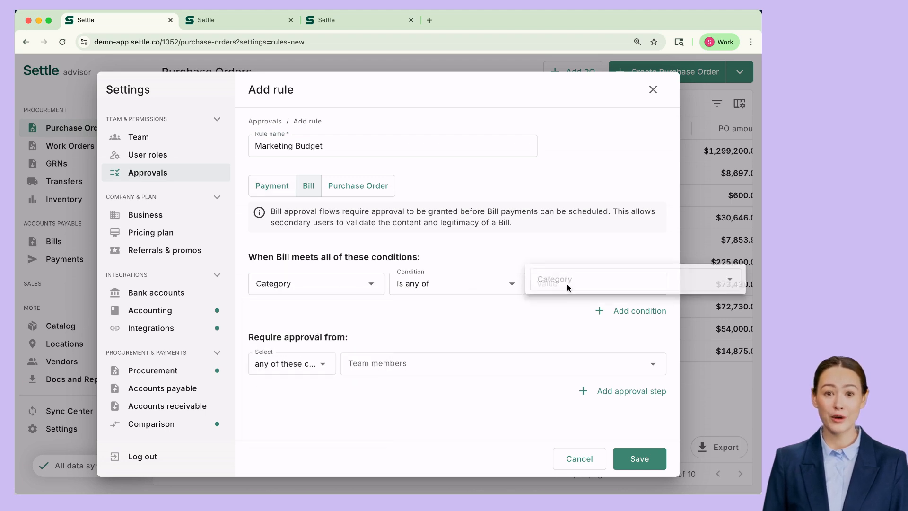
click(537, 407)
click(428, 321)
Require approval from all of these coworkers, with one chosen team member, and save the rule.
click(309, 370)
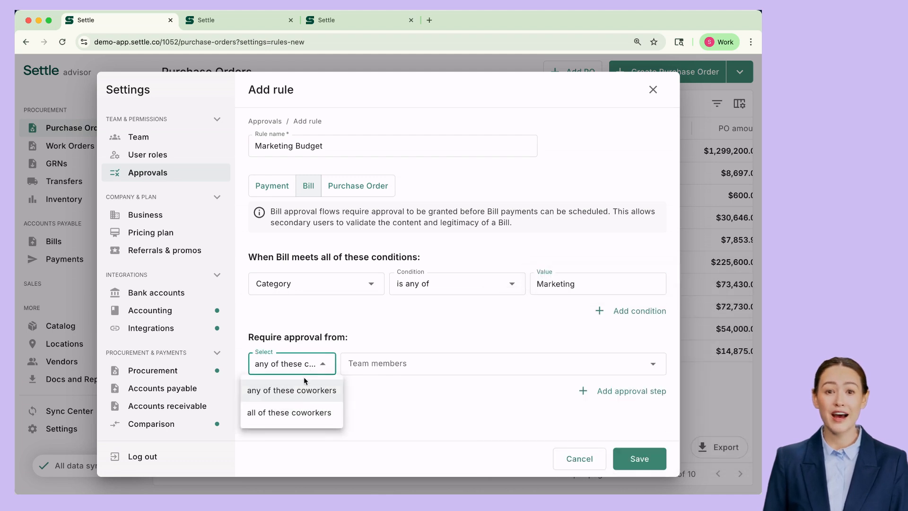
click(308, 413)
click(364, 369)
click(376, 428)
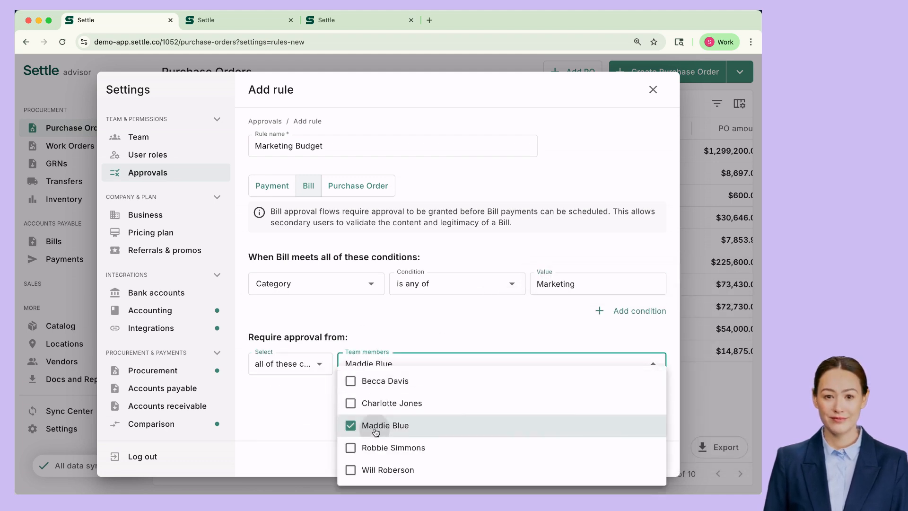
click(487, 330)
click(636, 460)
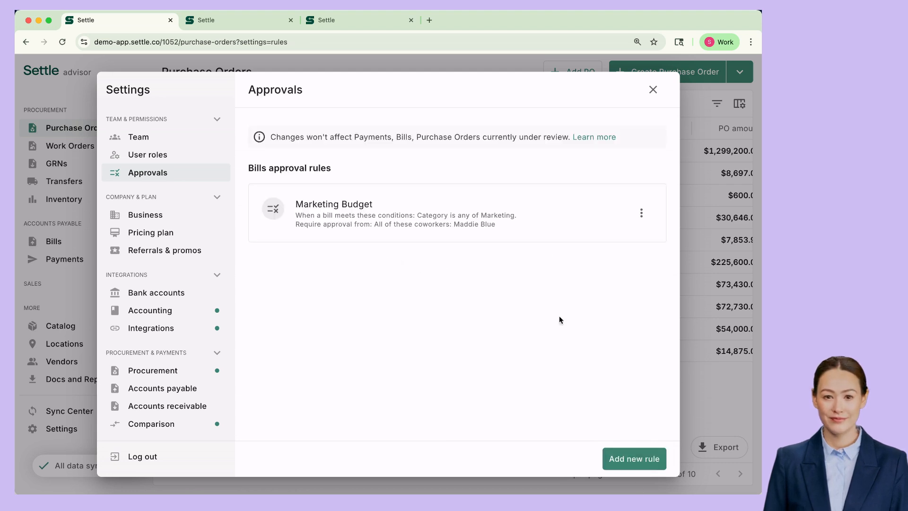
Start a new Bill approval rule named Franklin Approval.
click(635, 458)
click(310, 188)
click(294, 139)
triple_click(293, 139)
text(Franklin Approval)
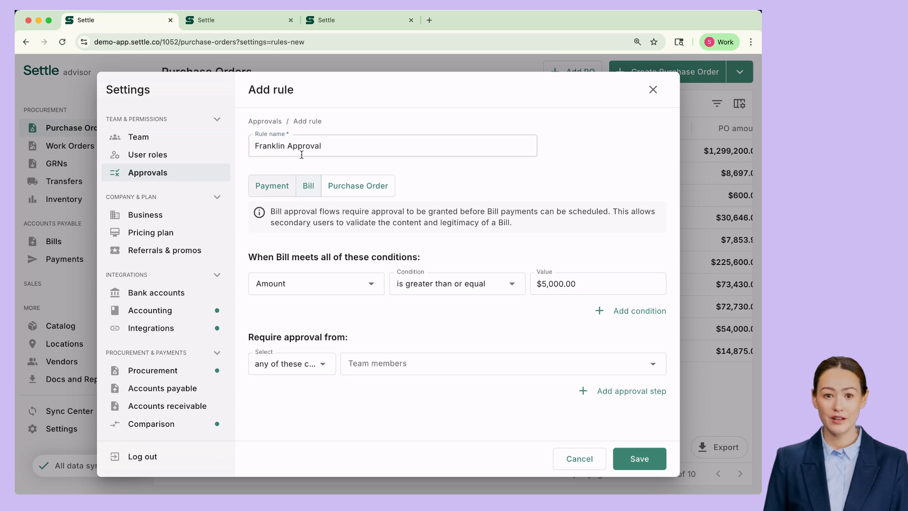
Add the condition Vendor is any of Franklin Freight & Fulfillment.
click(354, 289)
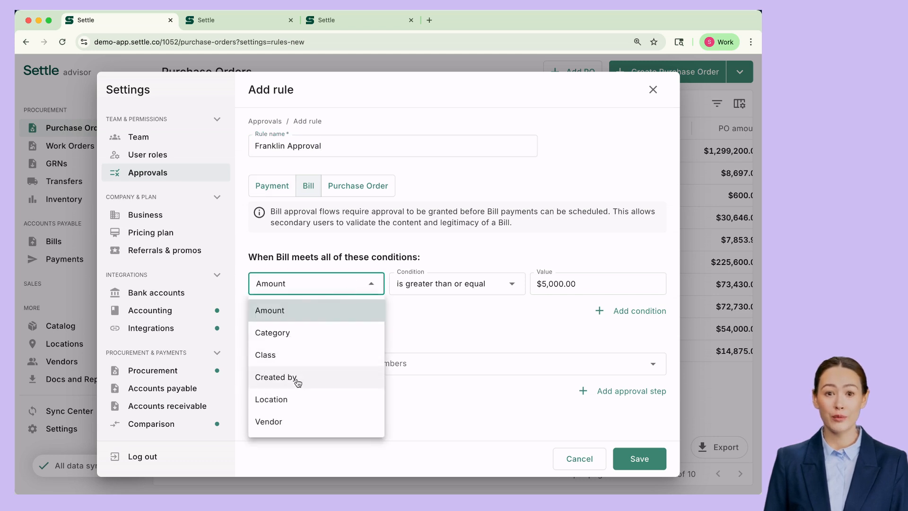
click(294, 419)
click(567, 279)
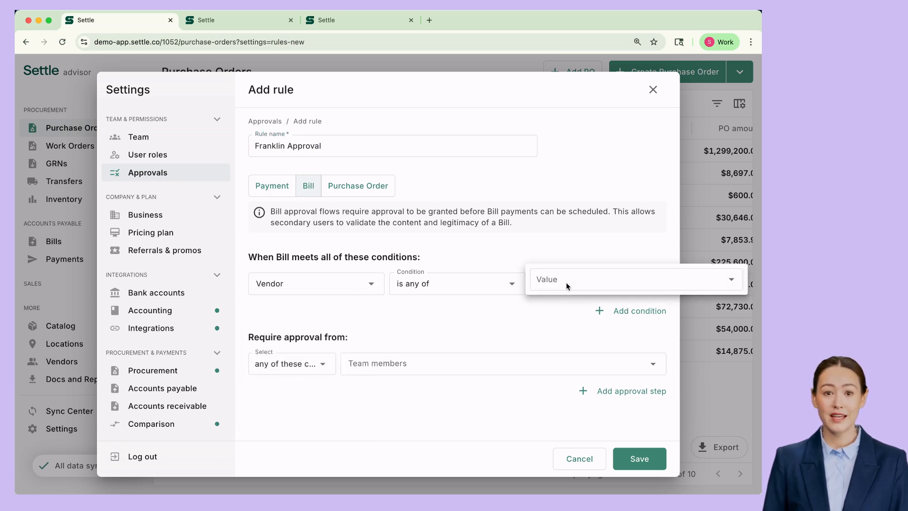
text(fr)
click(561, 311)
click(403, 316)
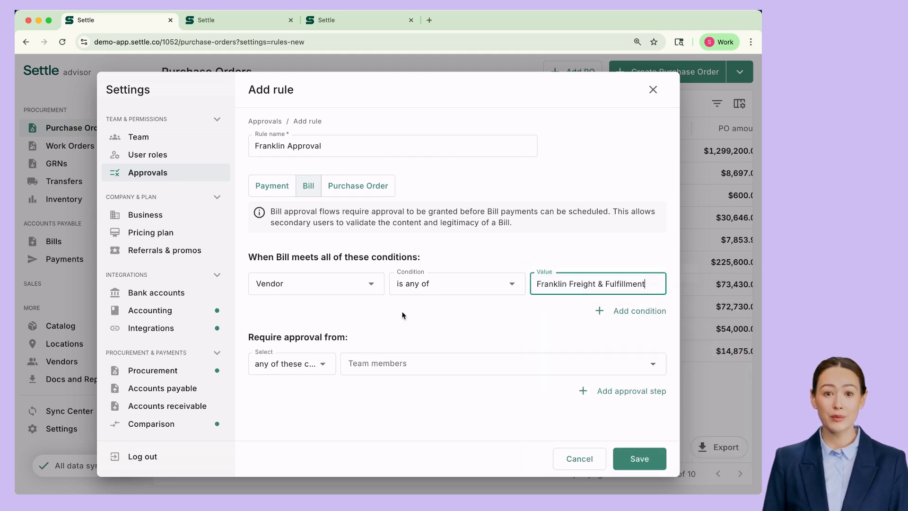
Require all coworkers' approval, with one team member as the first approver.
click(315, 371)
click(305, 414)
click(384, 368)
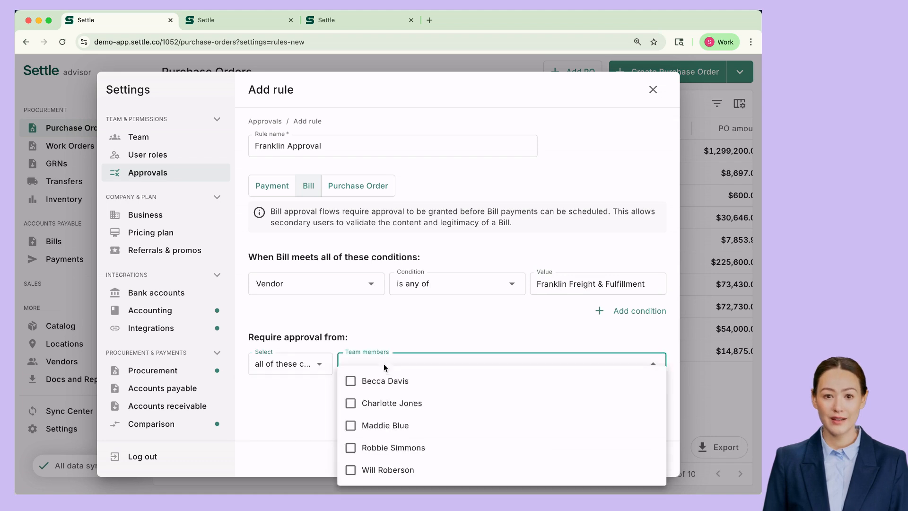
click(385, 430)
click(297, 427)
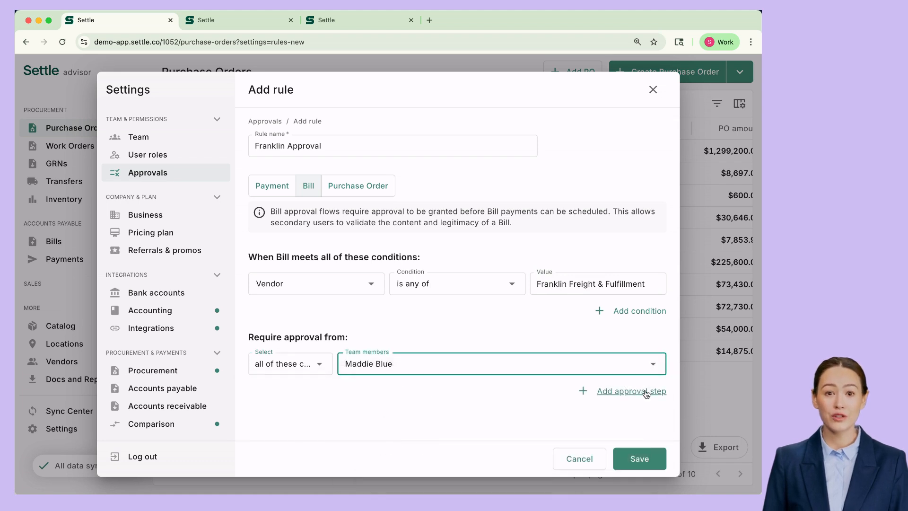
Add a second approval step with another team member and save the rule.
click(656, 393)
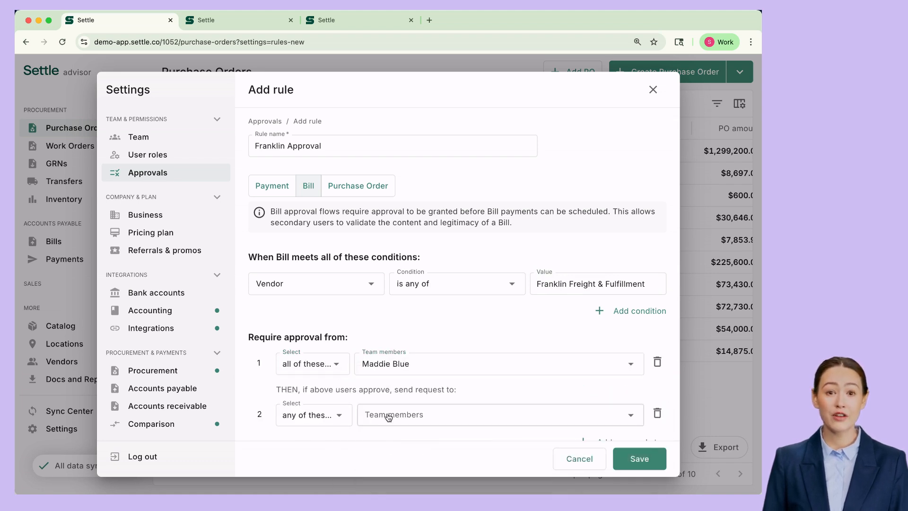
click(410, 415)
click(416, 447)
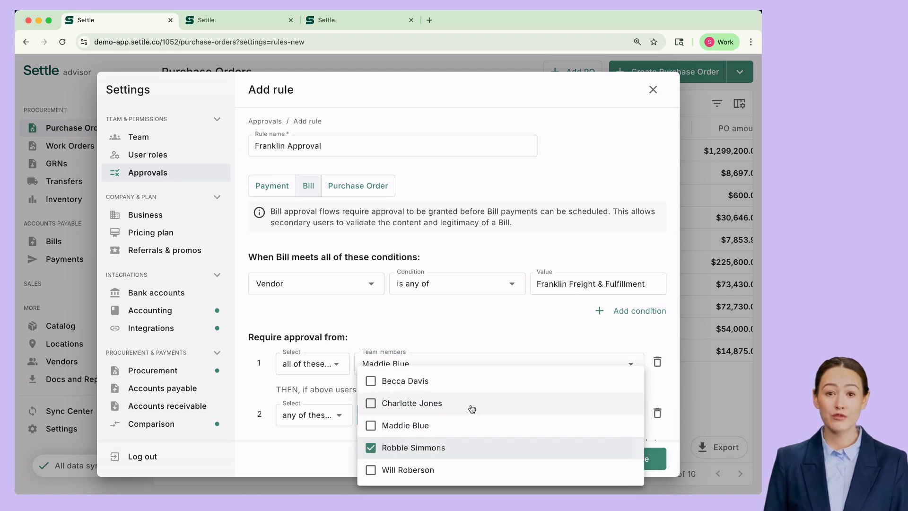
click(655, 449)
click(631, 457)
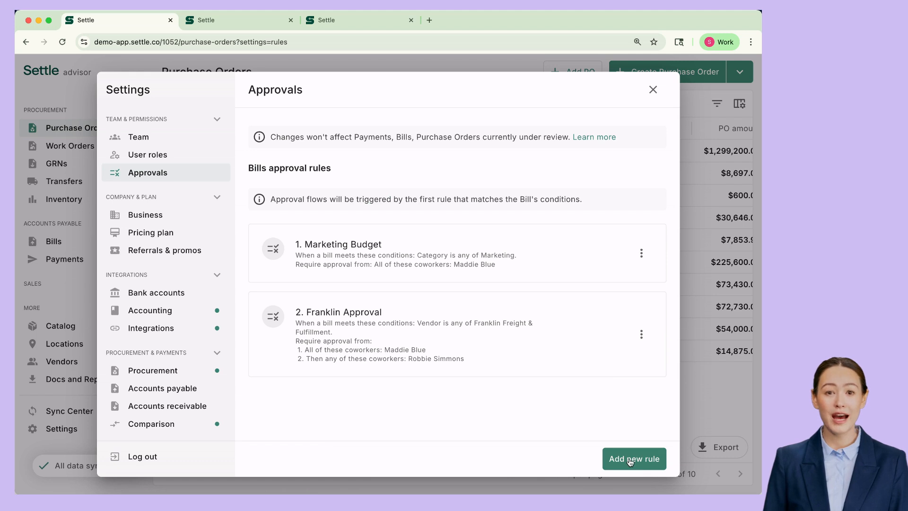
click(633, 459)
Rename the payment rule to $10k Approval limit.
click(265, 146)
key(super+a)
key(Left)
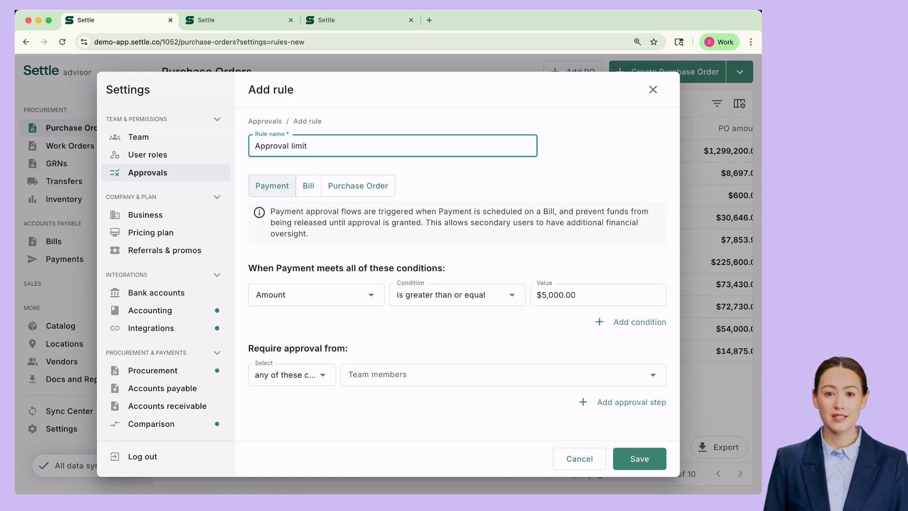
text($10k)
click(375, 171)
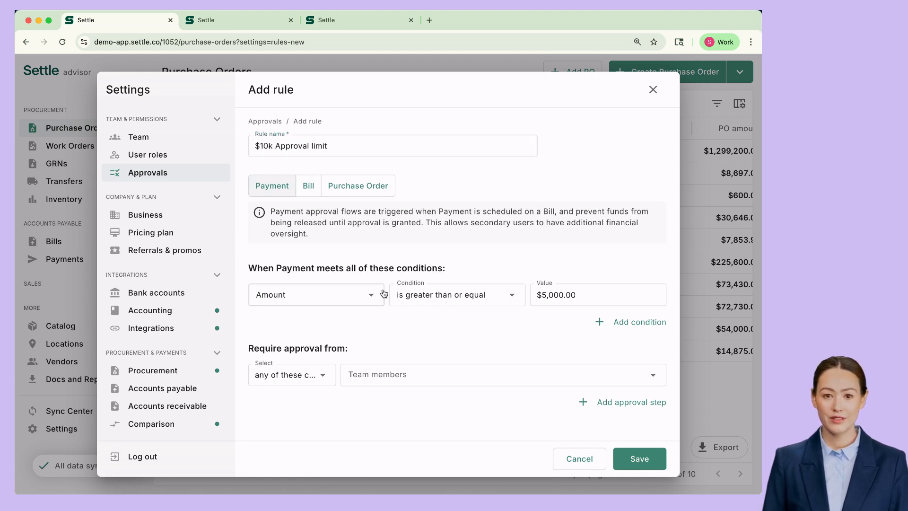
Raise the Amount threshold from $5,000 to $10,000.
click(544, 294)
key(BackSpace)
text(10)
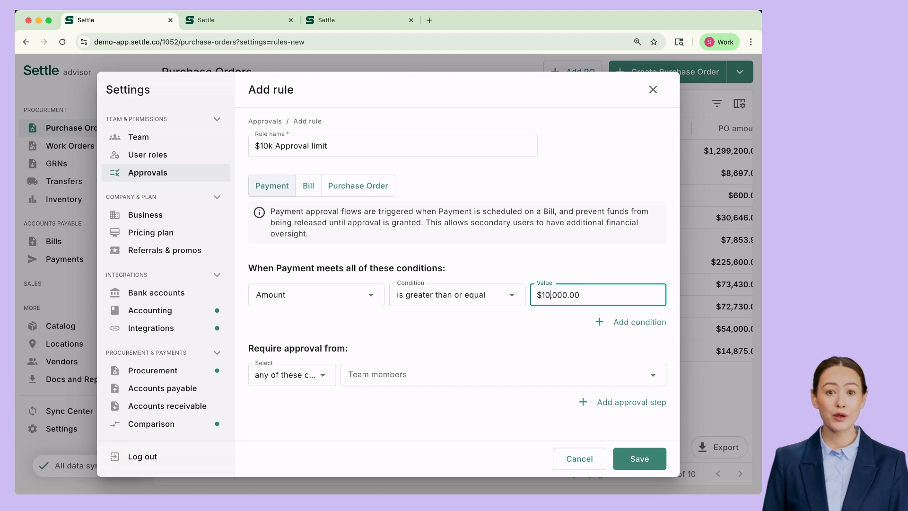
click(531, 238)
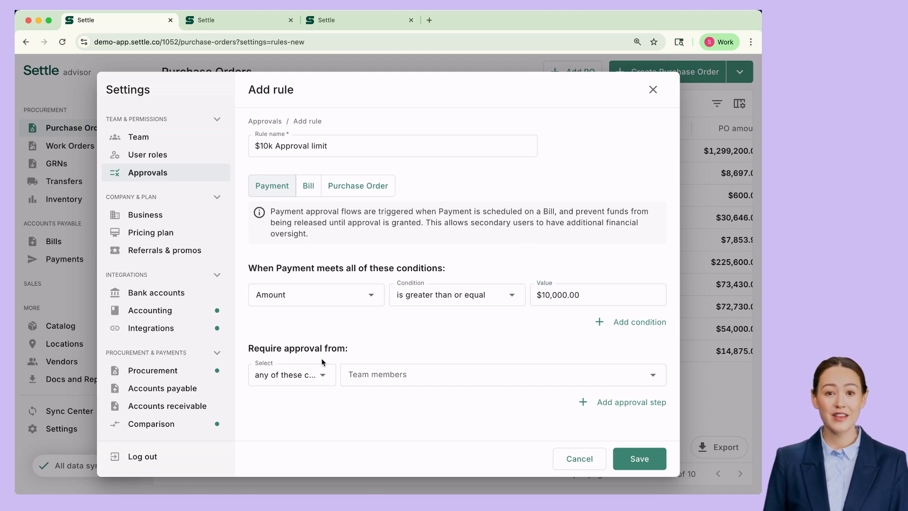
Assign one team member as approver and save the $10k Approval limit rule.
click(404, 376)
click(402, 403)
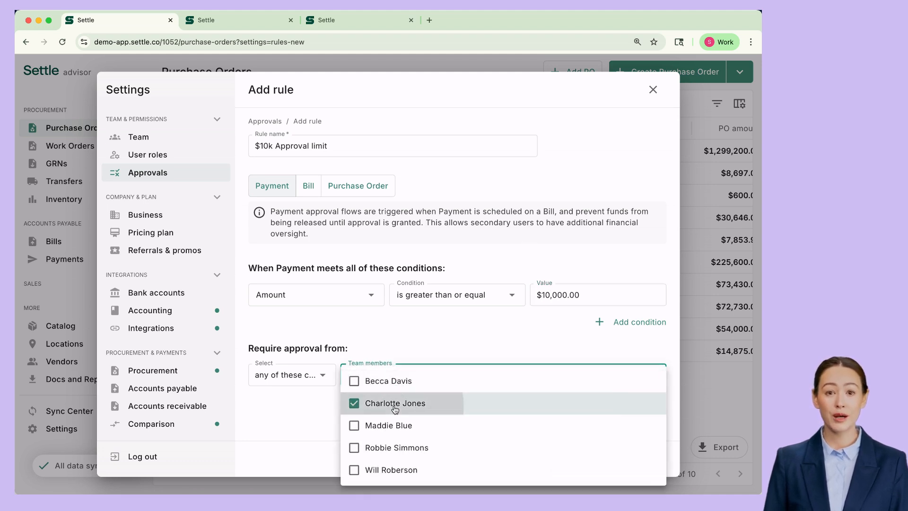
click(436, 335)
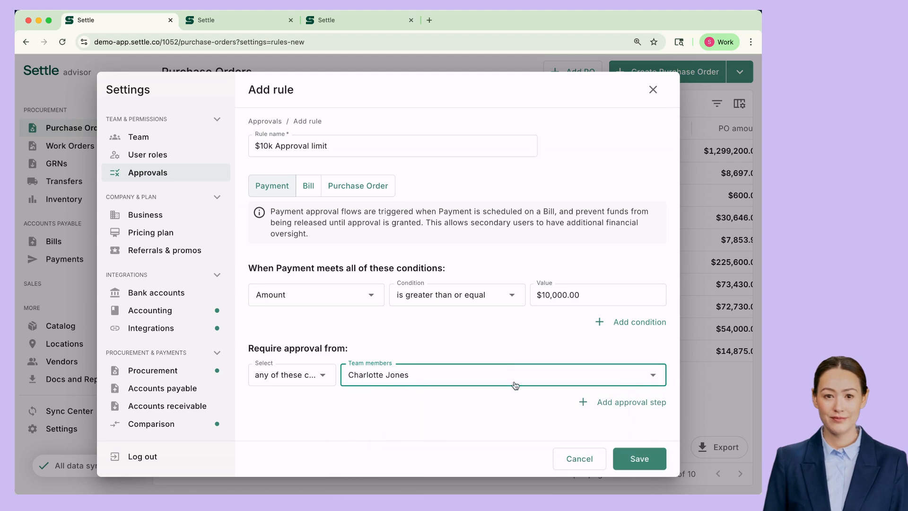
click(646, 460)
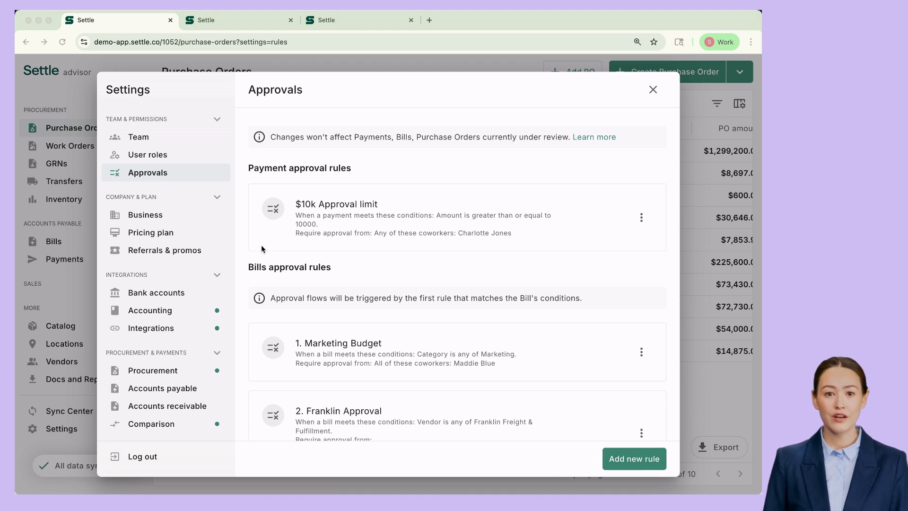
click(406, 161)
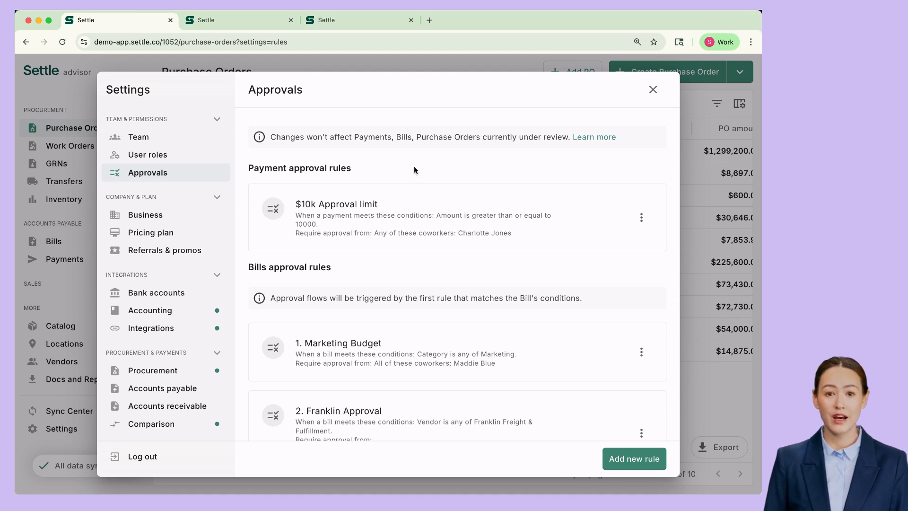
Start a new Purchase Order approval rule, keeping the Amount ≥ $5,000.00 condition.
click(628, 464)
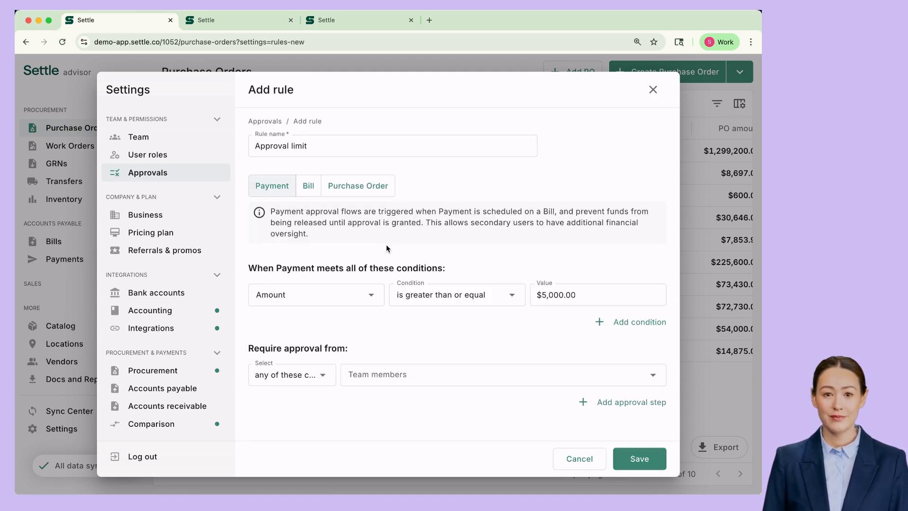
click(353, 192)
click(339, 283)
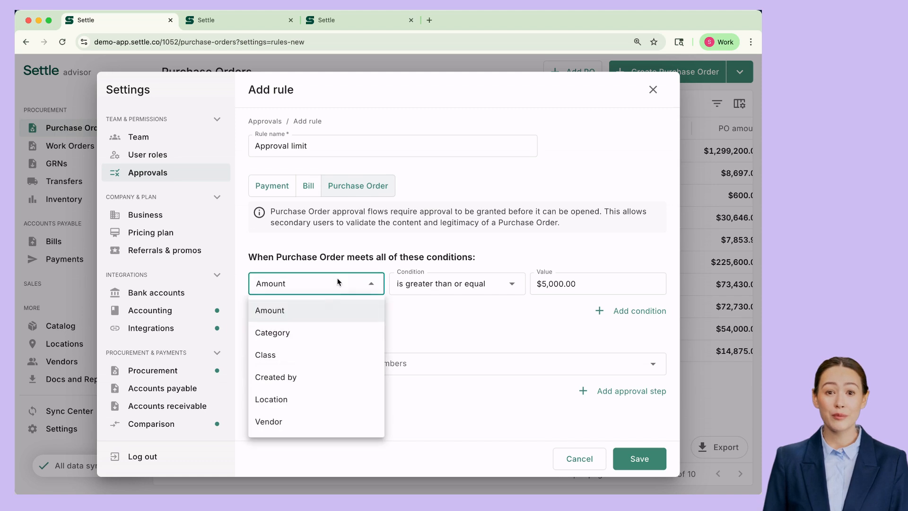
click(416, 323)
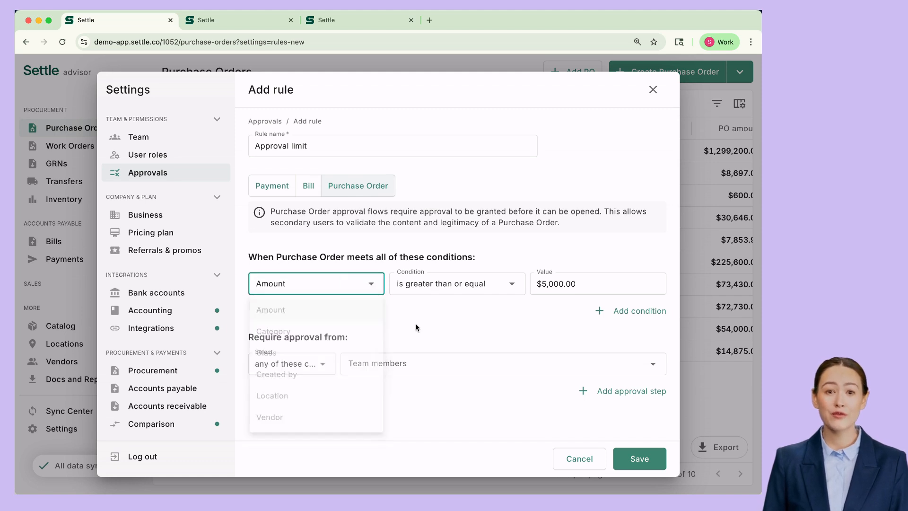
click(308, 364)
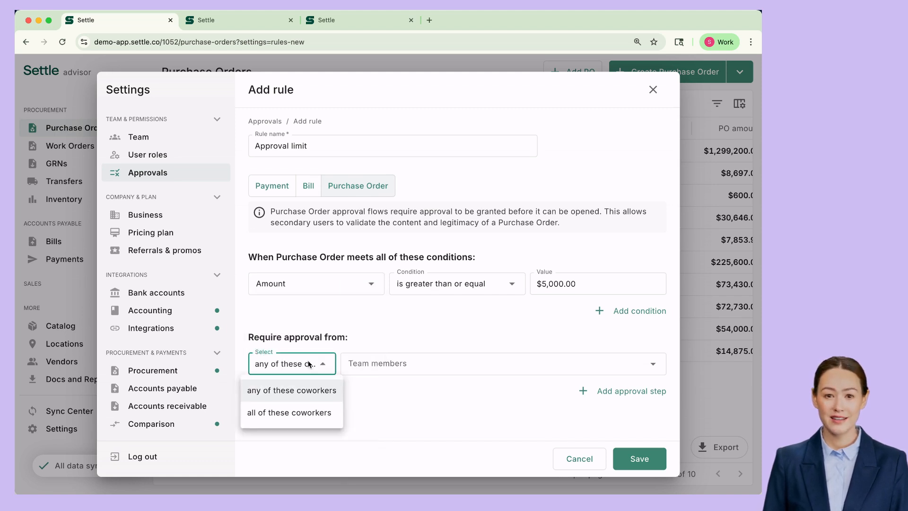
click(410, 345)
Request a coworker's approval of the K-1 Packaging Group bill, with a note asking them to review it first.
key(ctrl+Tab)
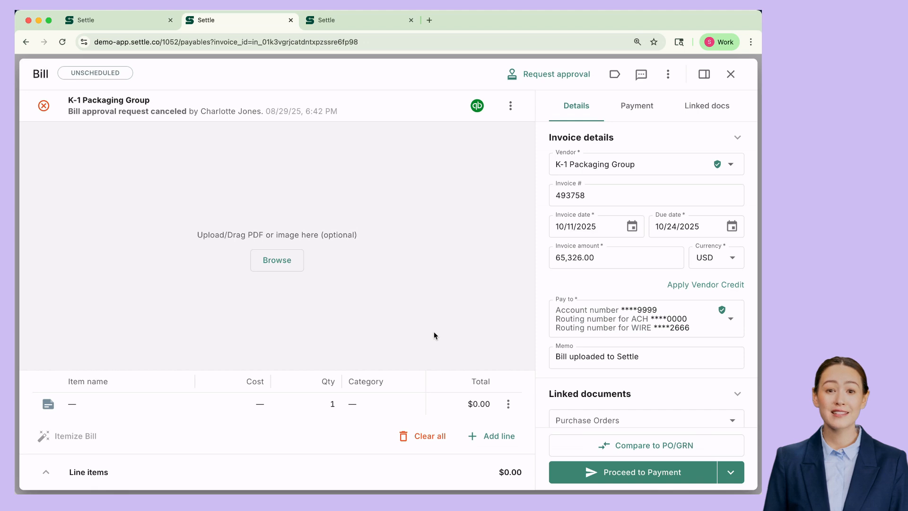
click(557, 75)
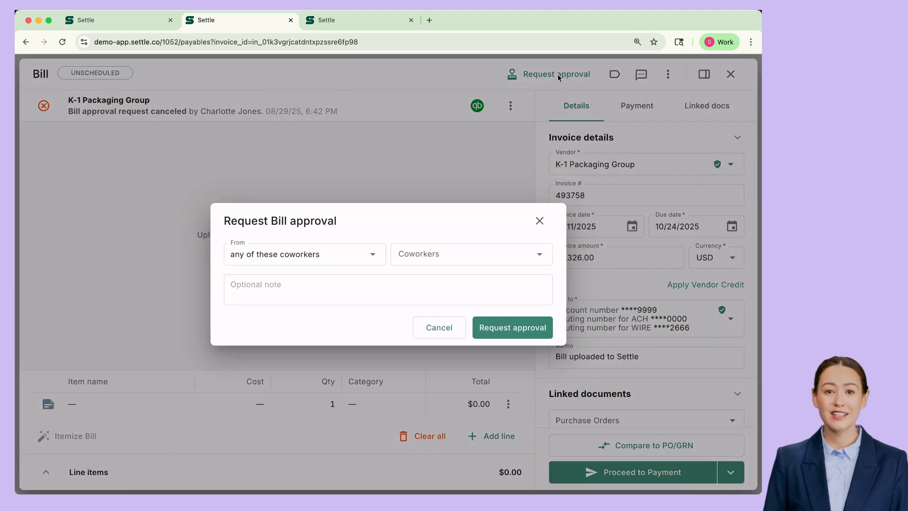
click(324, 288)
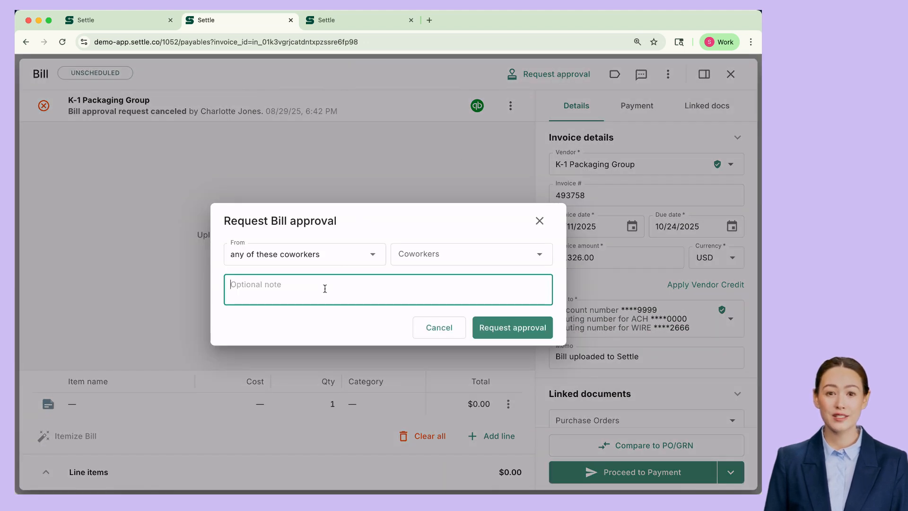
text(I wanted to get your eyes on this before we send it off. LMK if you see any issues - thanks!)
click(447, 253)
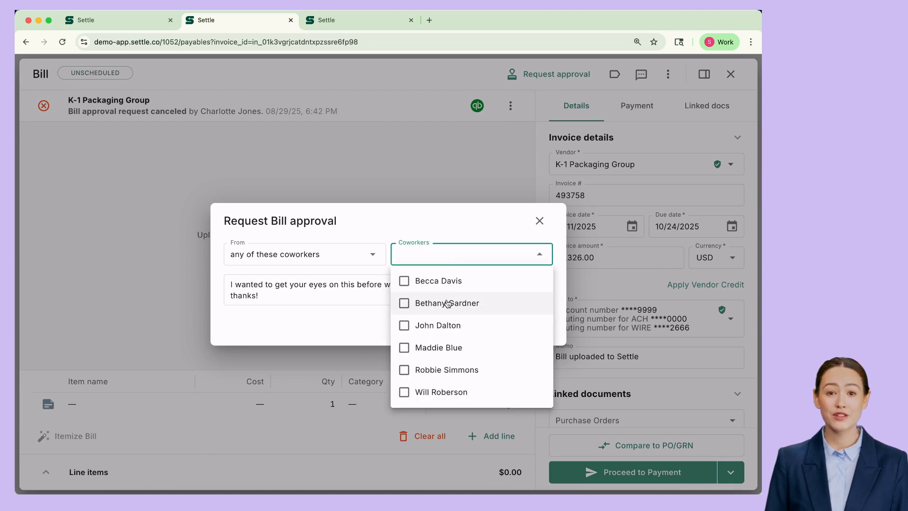
click(447, 303)
click(495, 235)
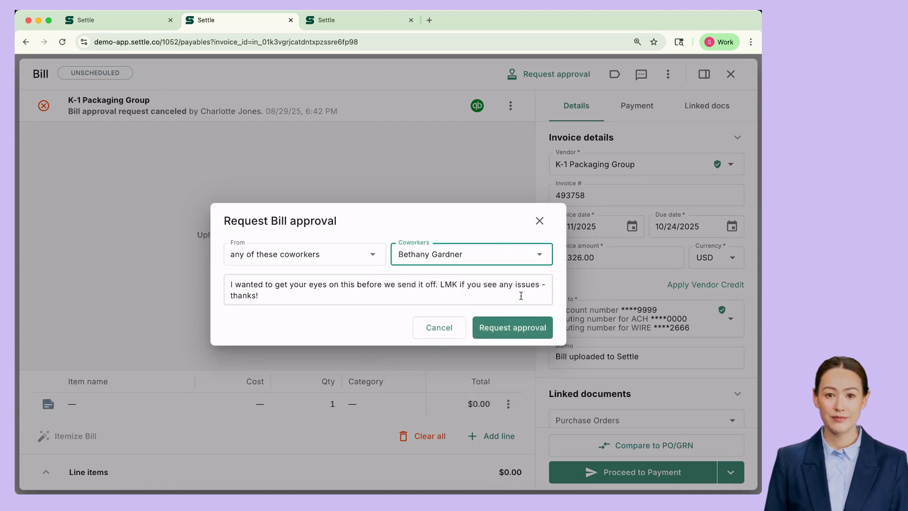
click(520, 330)
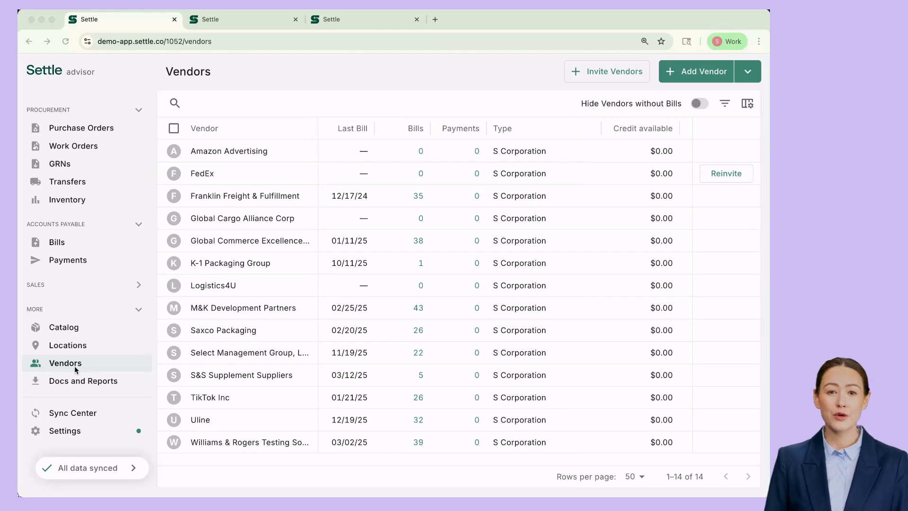
Start the Right Logistics vendor as an S Corporation and enter its EIN.
click(696, 76)
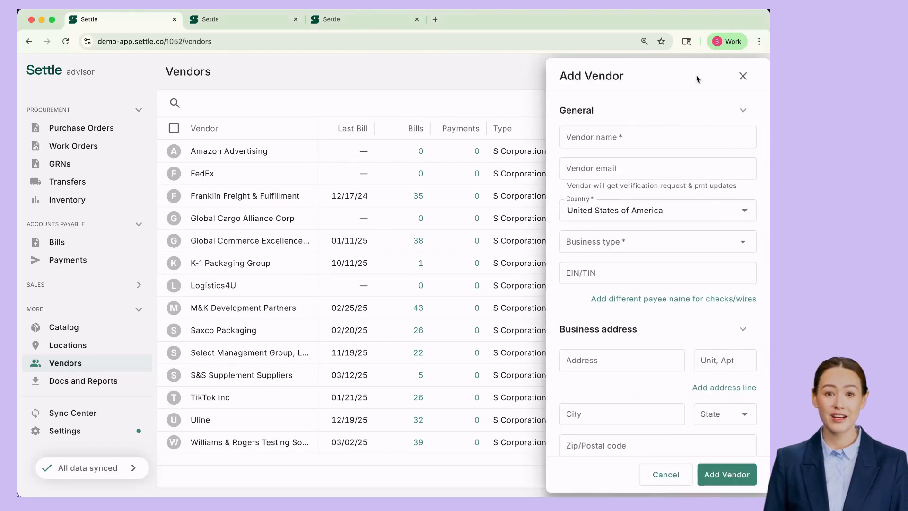
click(611, 137)
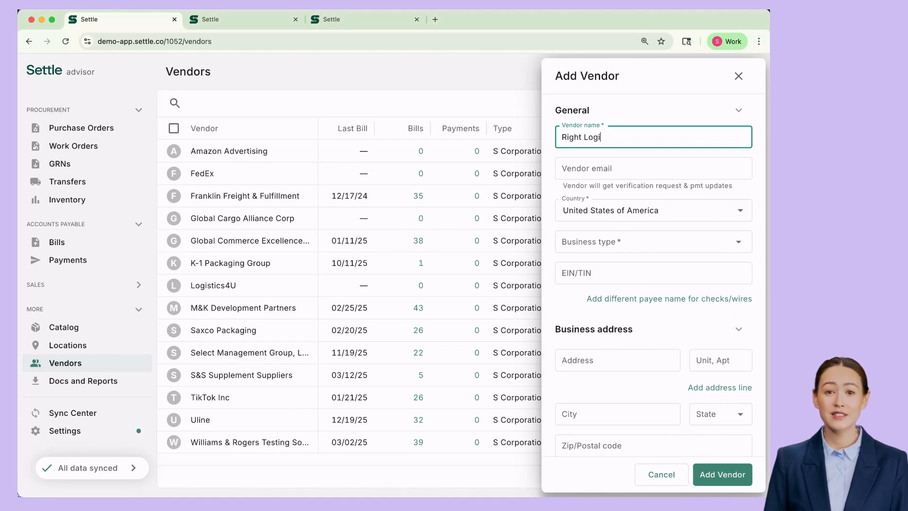
click(628, 243)
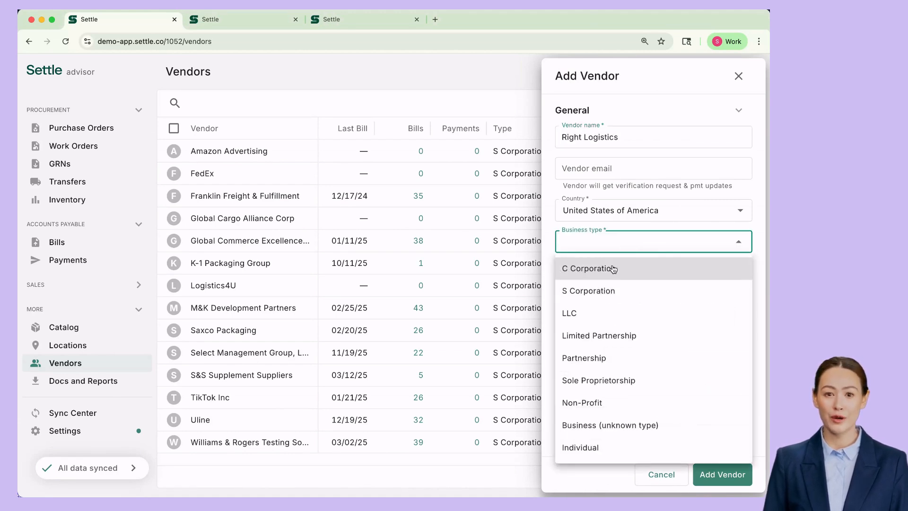
click(602, 292)
click(602, 288)
text(55-111111)
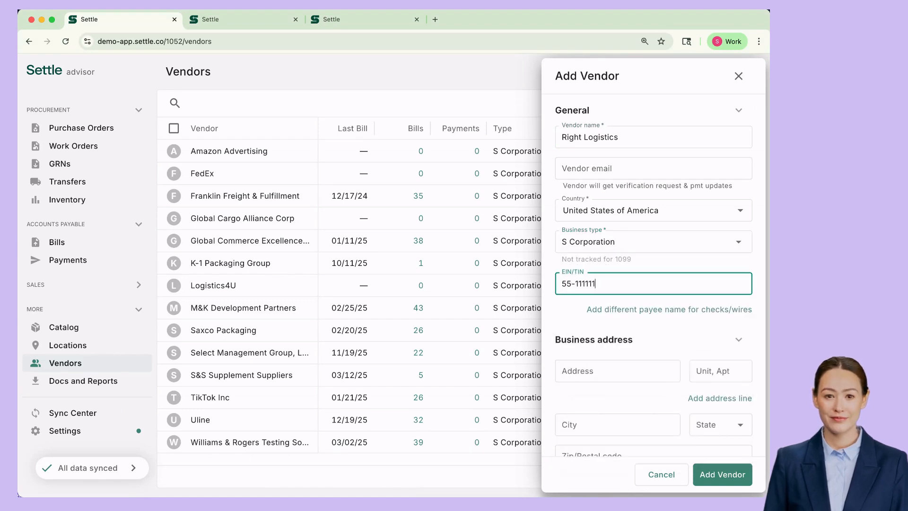
Enter the business address on Main St, accepting the suggested city and zip.
scroll(631, 389, down, 3)
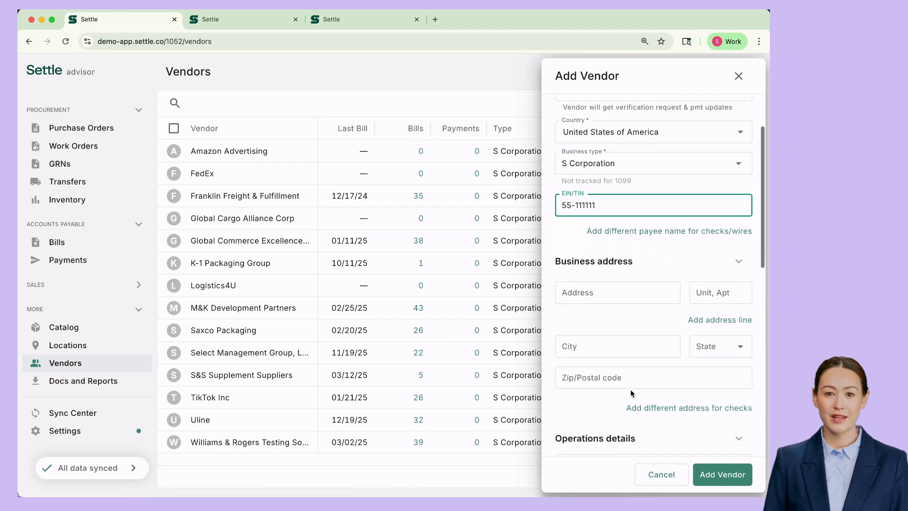
click(606, 284)
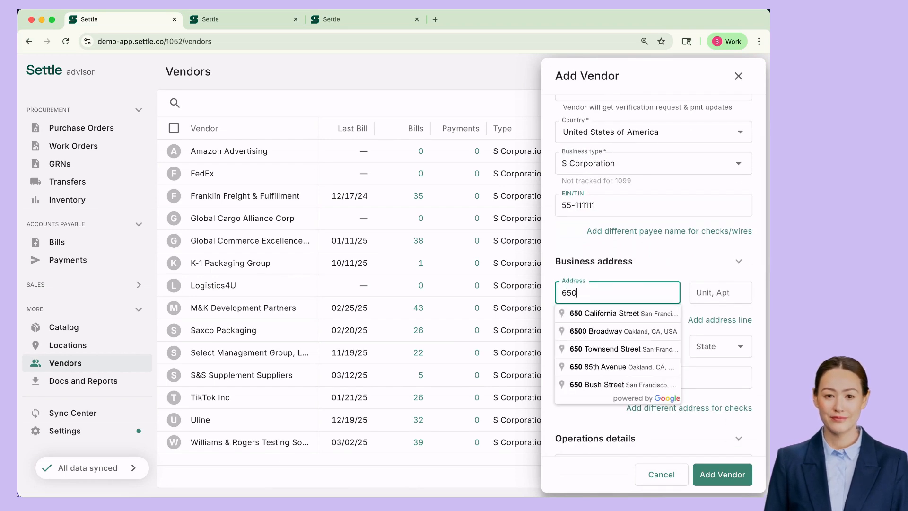
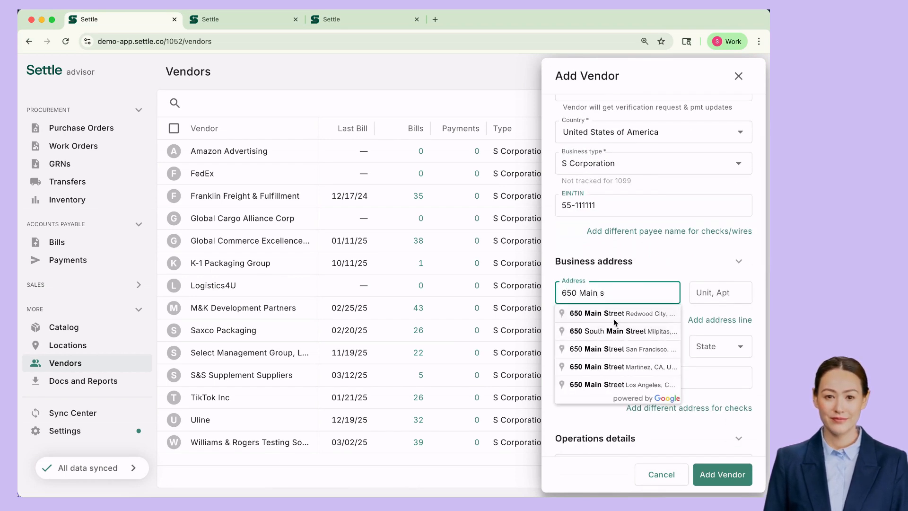
click(614, 318)
scroll(613, 321, down, 3)
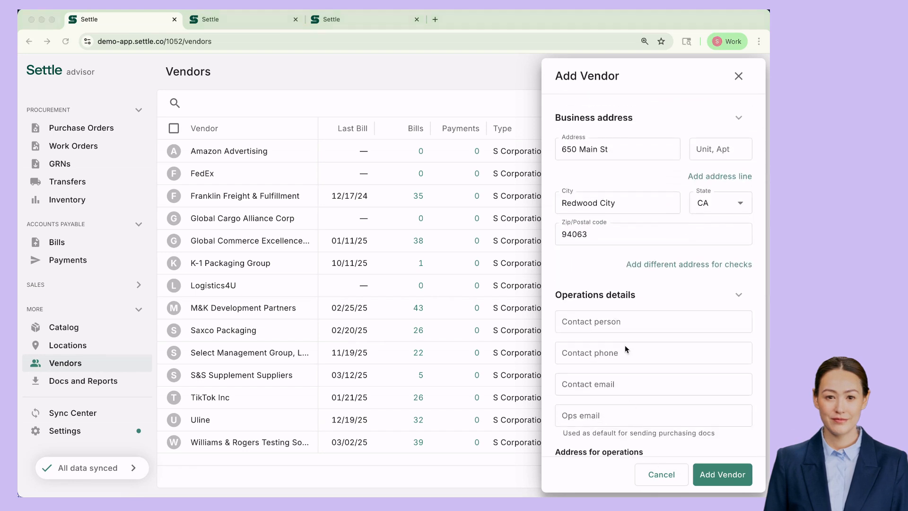
Fill in the contact person's name and e-mail address.
click(611, 322)
text(Jack)
key(Tab)
key(Tab)
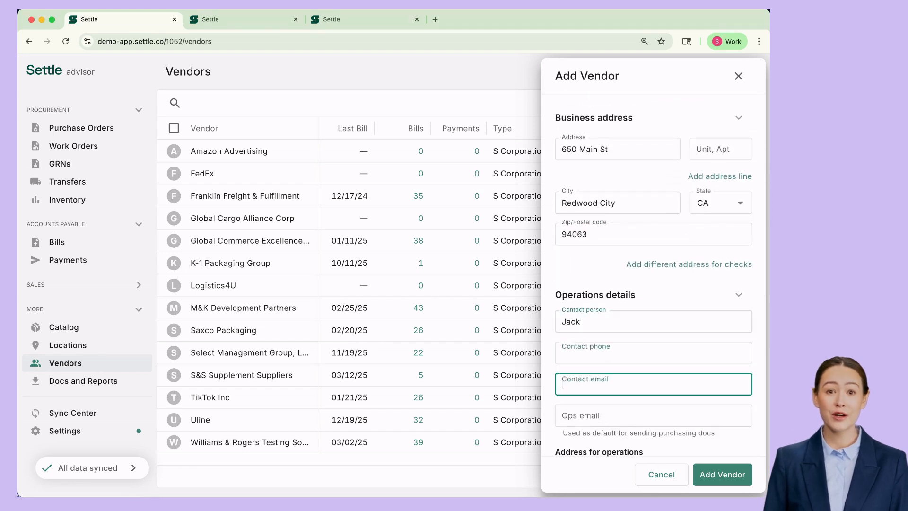
scroll(723, 318, down, 7)
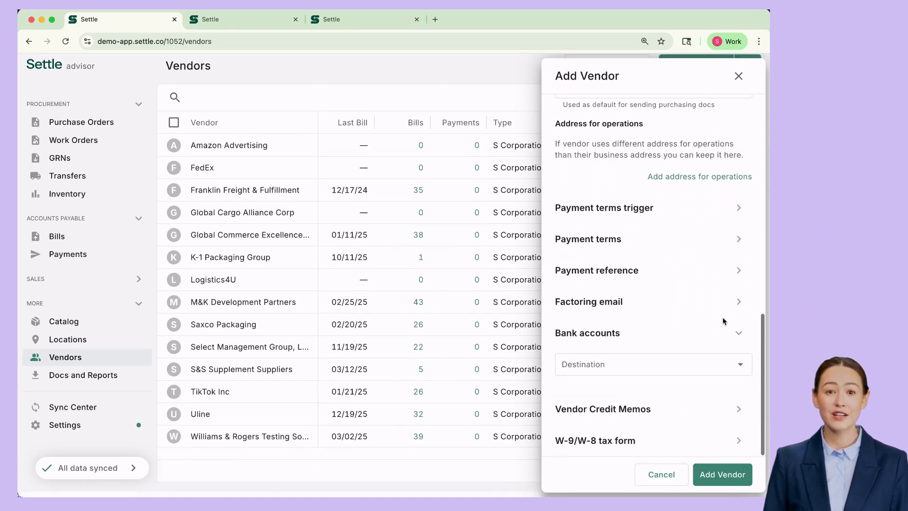
Add a United States (Domestic) bank account with its account and routing numbers, then save the vendor.
click(646, 363)
click(612, 193)
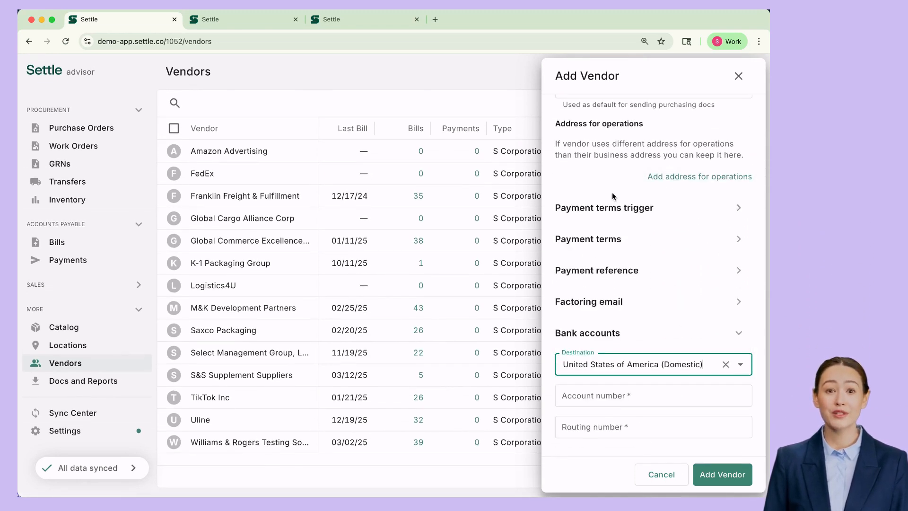
key(Tab)
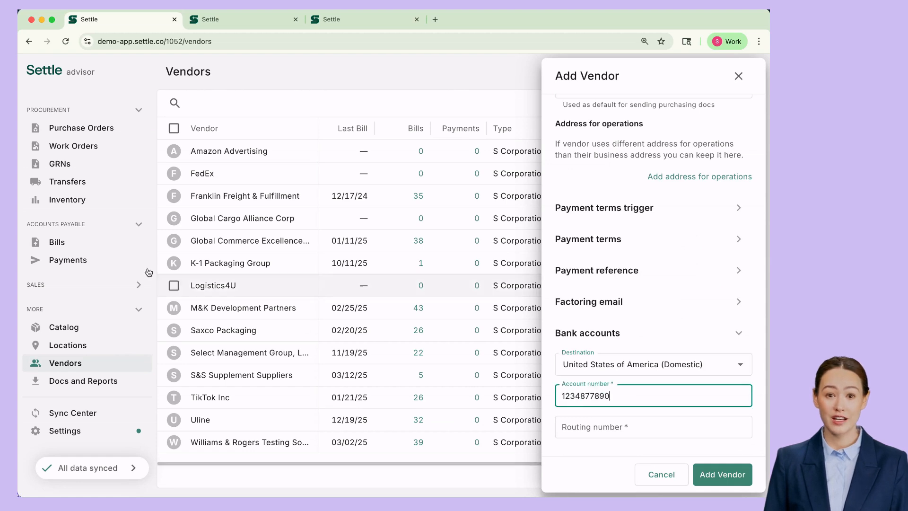
click(633, 419)
text(110000000)
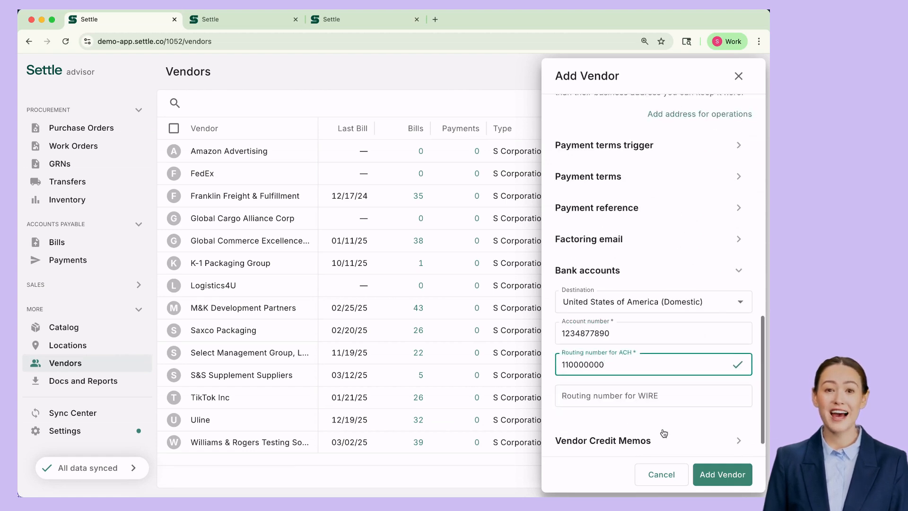
click(727, 476)
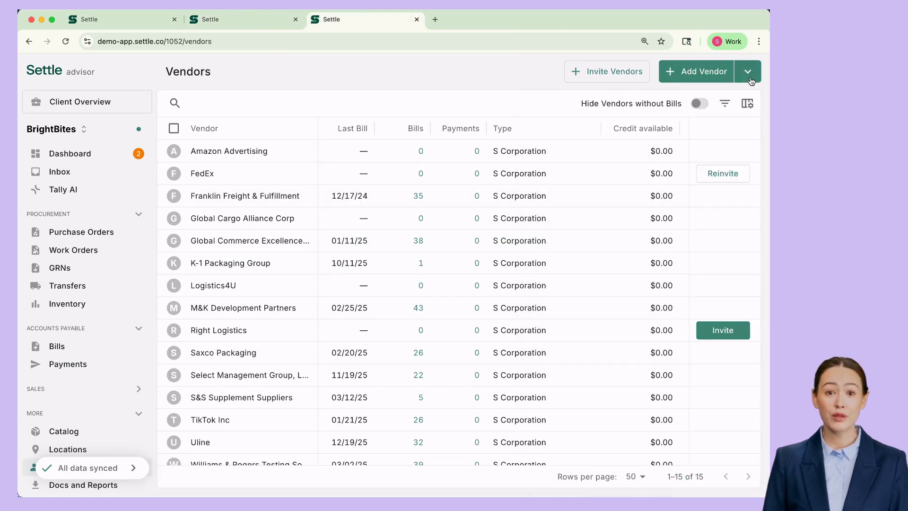
Create a bill by uploading the Inv-656534.pdf invoice.
click(749, 77)
click(671, 174)
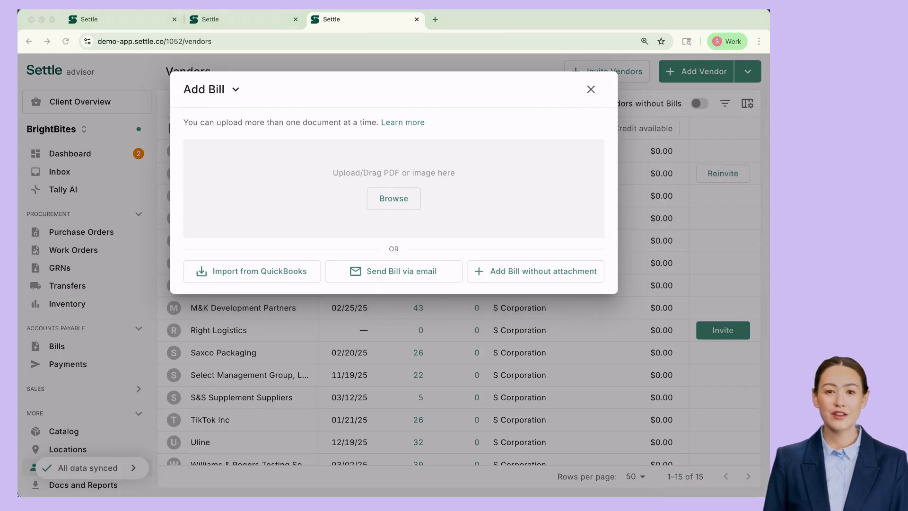
click(378, 197)
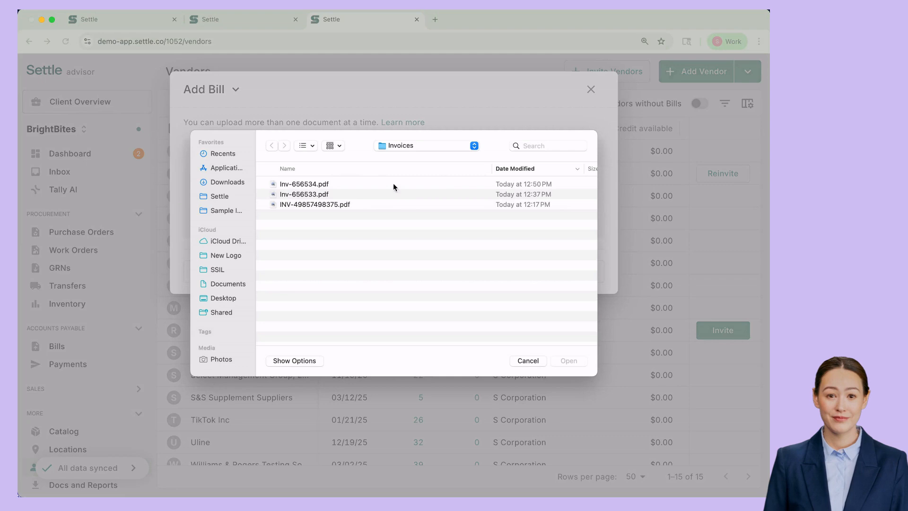
click(393, 183)
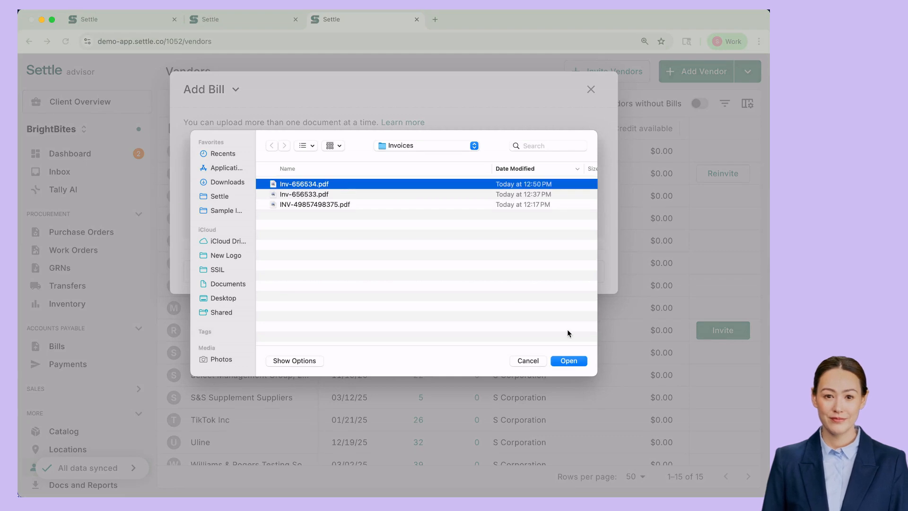
click(569, 361)
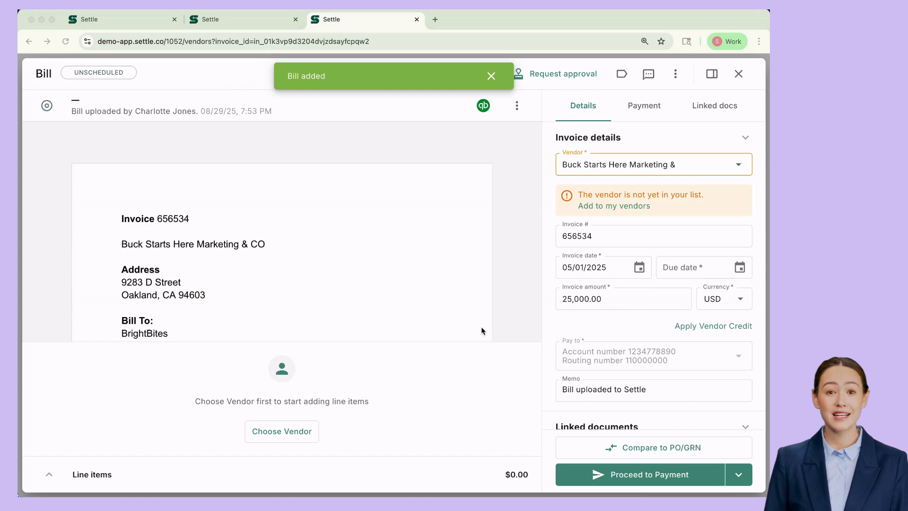
Add the invoice's sender, Buck Starts Here Marketing & CO, as a vendor.
click(622, 207)
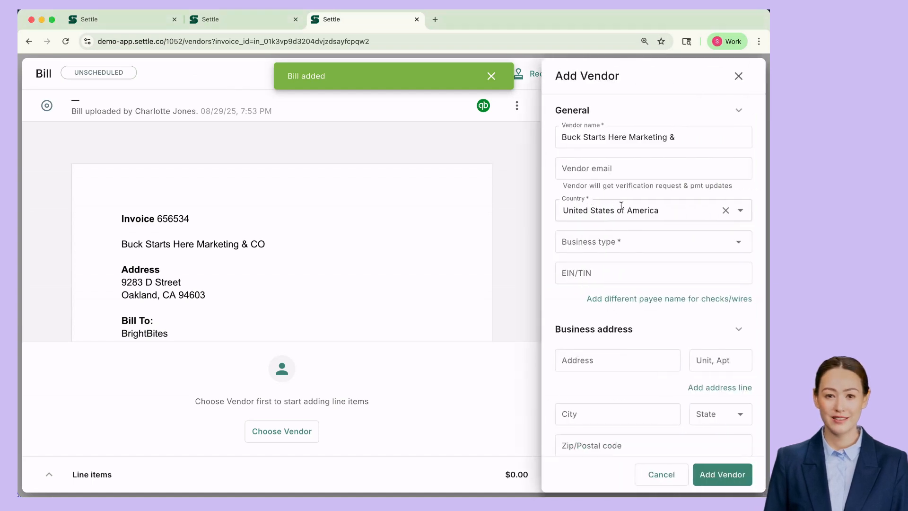
scroll(662, 399, down, 10)
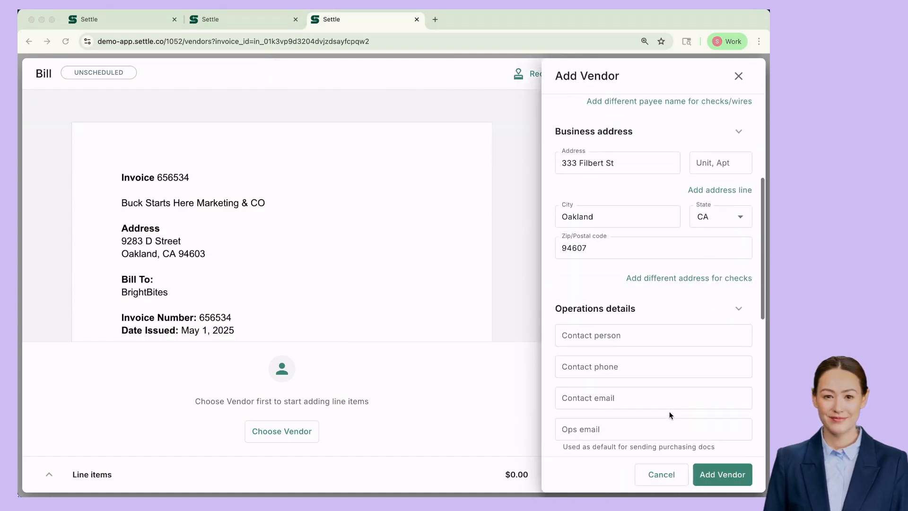
click(717, 480)
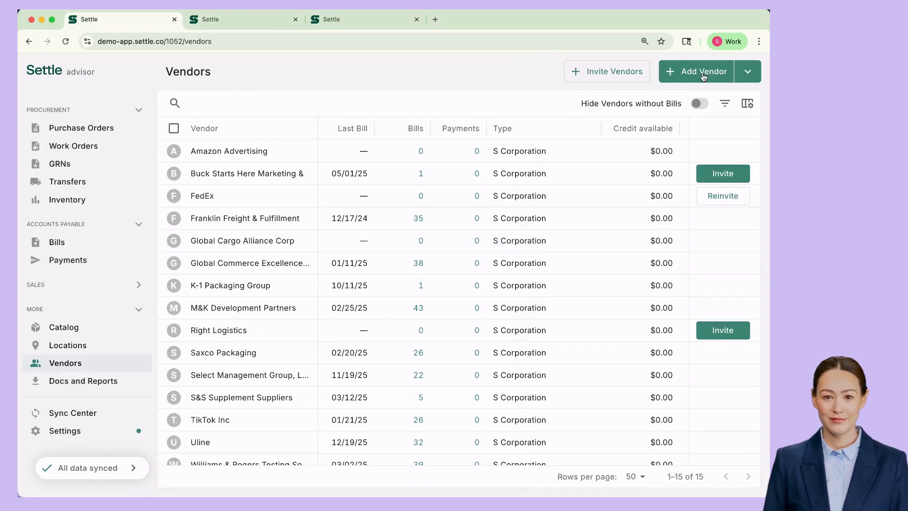
Add Logistics4U from the common vendor suggestion, with its address and bank accounts prefilled.
click(691, 75)
click(622, 136)
text(Logistics4u)
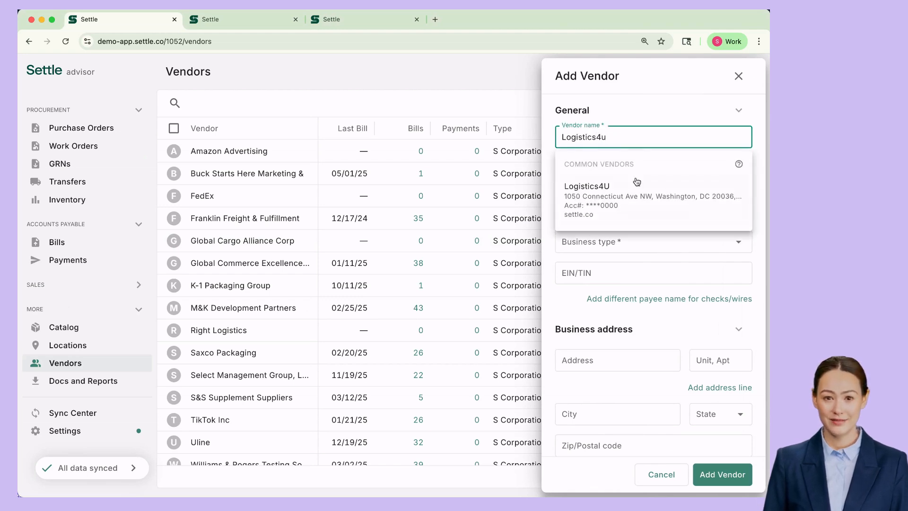
click(636, 183)
scroll(636, 241, down, 5)
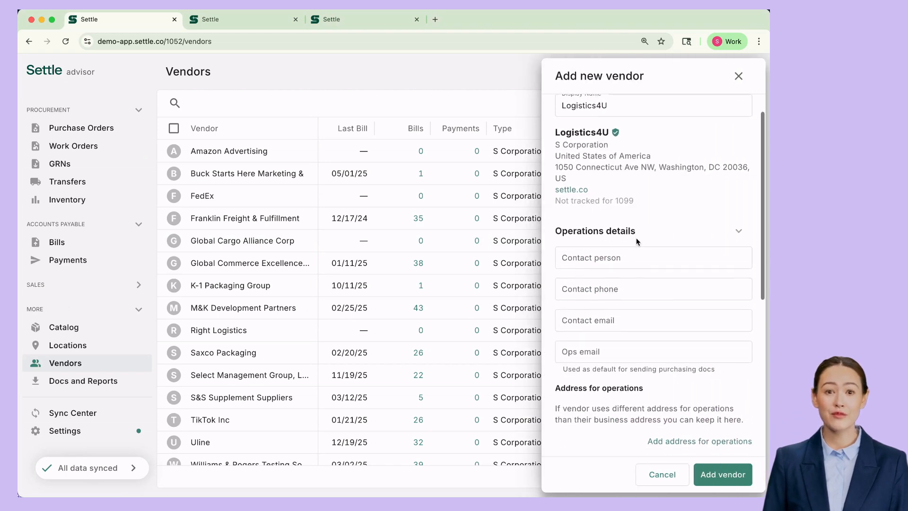
scroll(637, 238, down, 3)
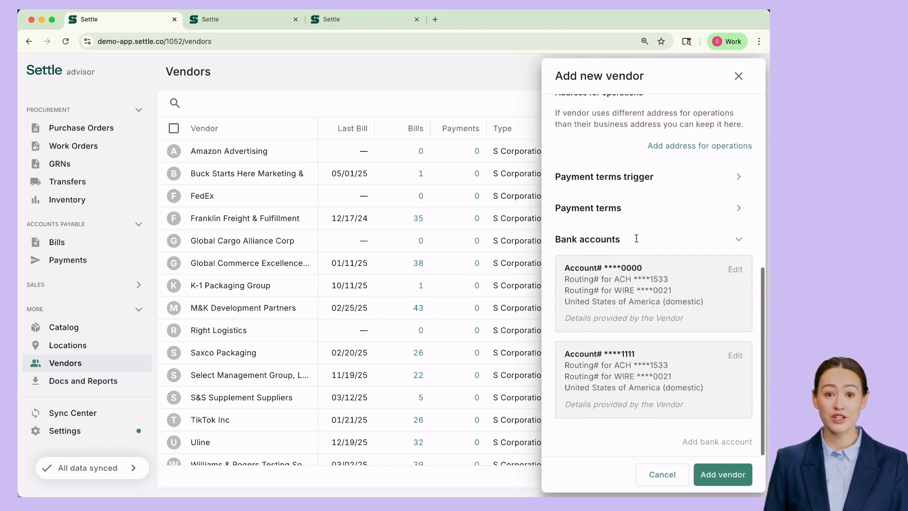
click(727, 475)
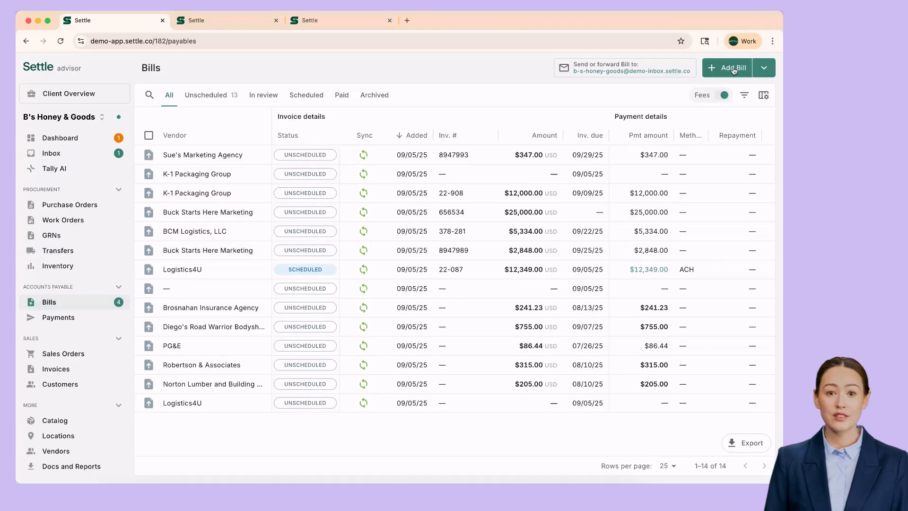
Start a bill with no document for vendor K-1 Packaging Group.
click(734, 68)
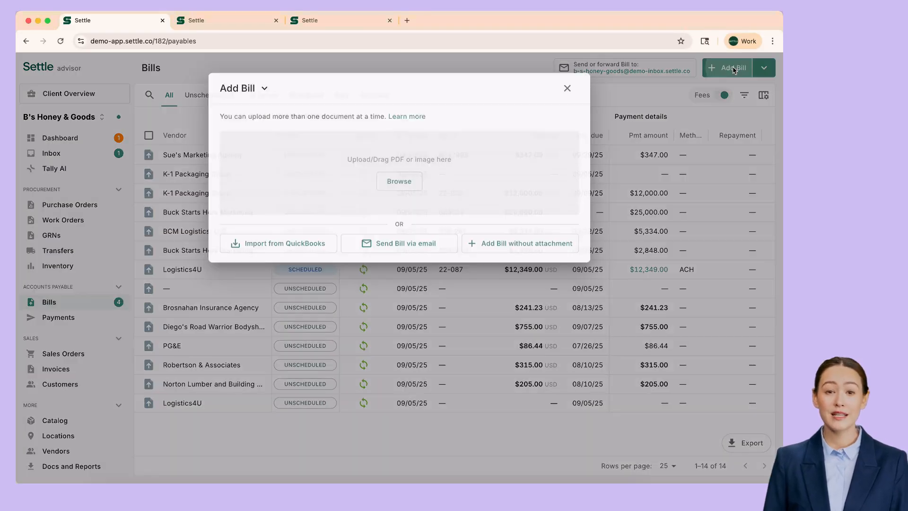
click(529, 241)
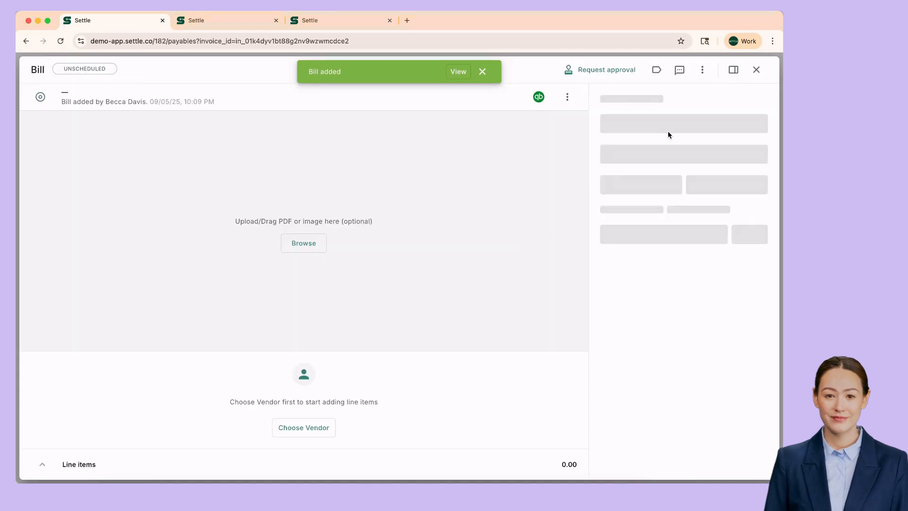
click(644, 151)
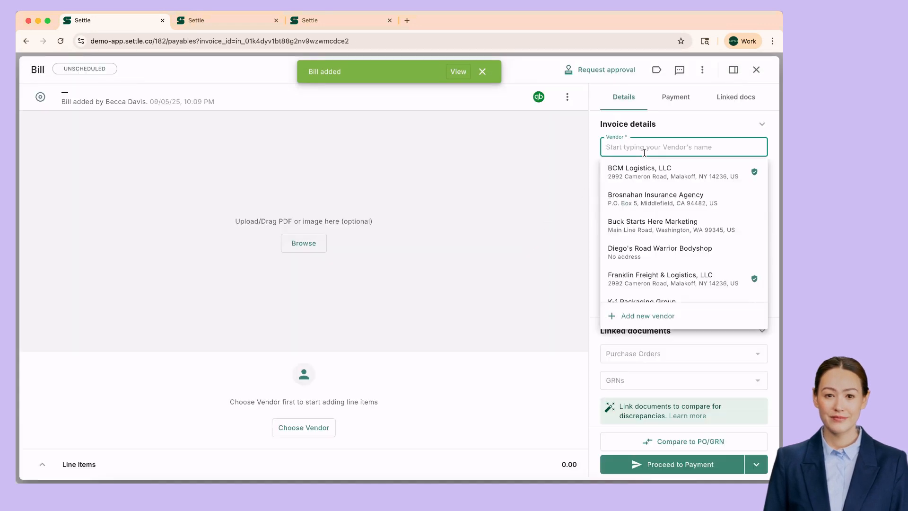
text(K-1)
click(640, 171)
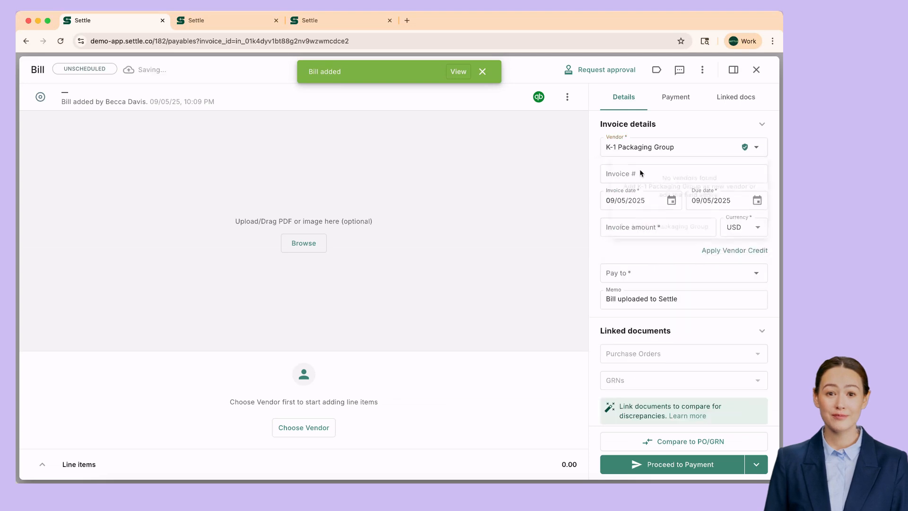
Enter invoice 22-909 for $12,350.00, due September 16, 2025.
click(627, 173)
text(22-909)
key(Tab)
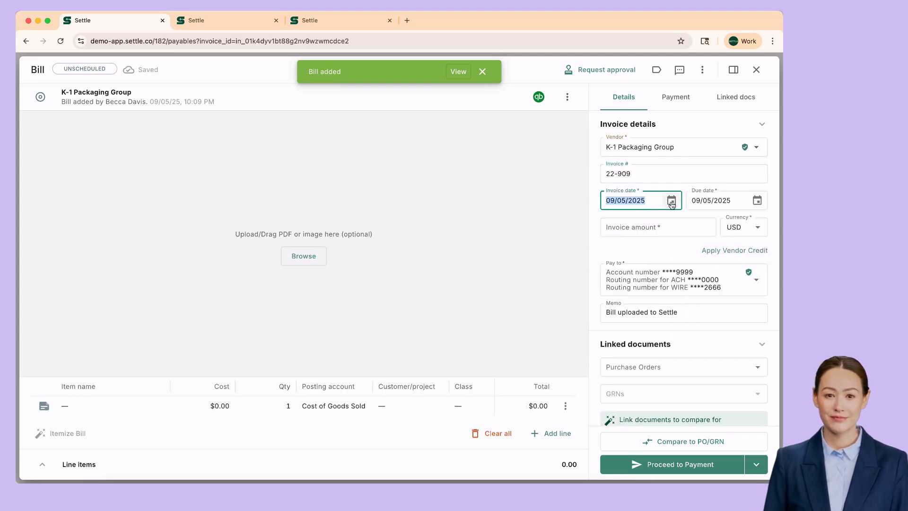
click(658, 223)
text(12,)
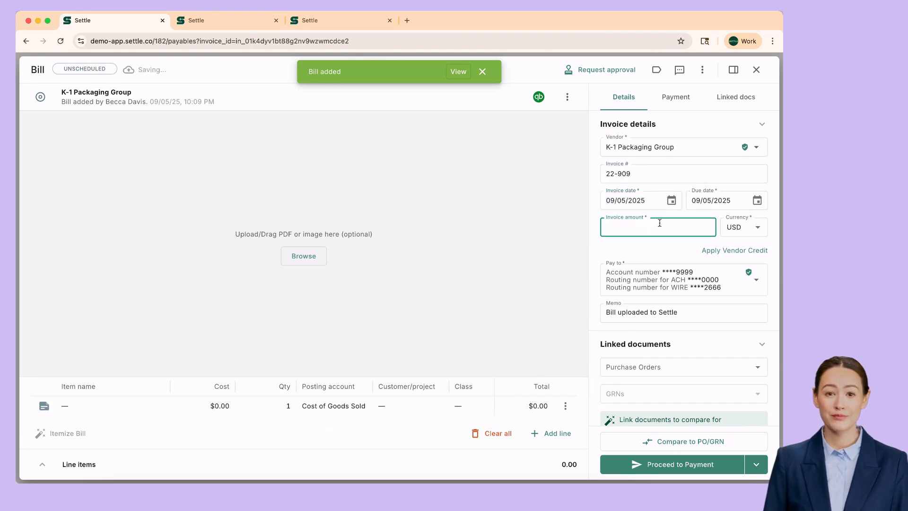
text(350)
key(Tab)
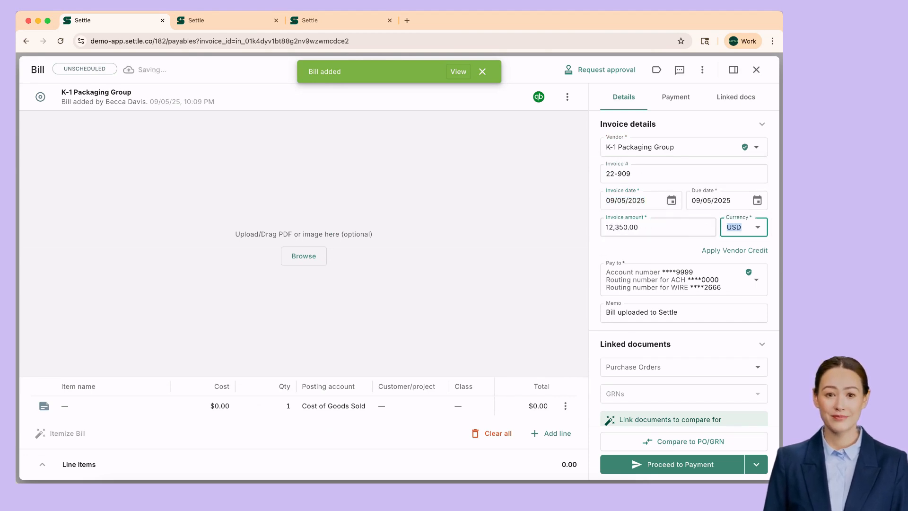
click(757, 201)
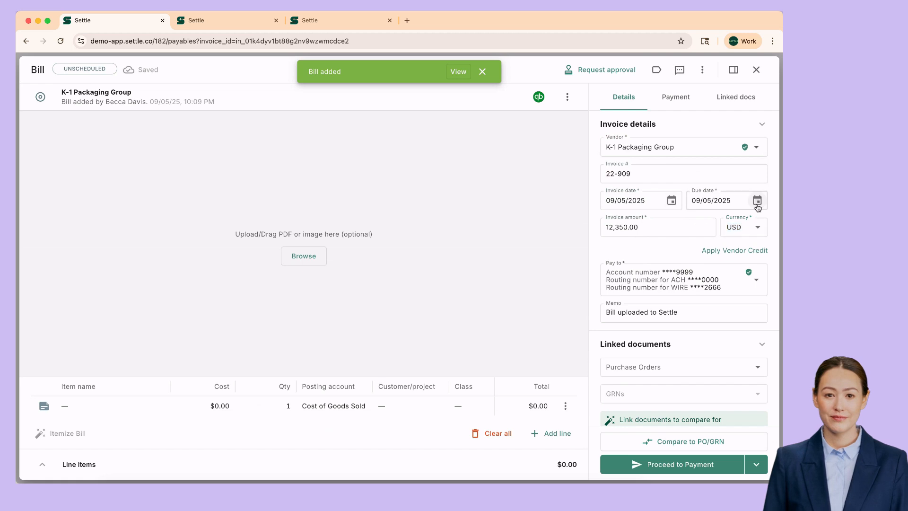
click(687, 300)
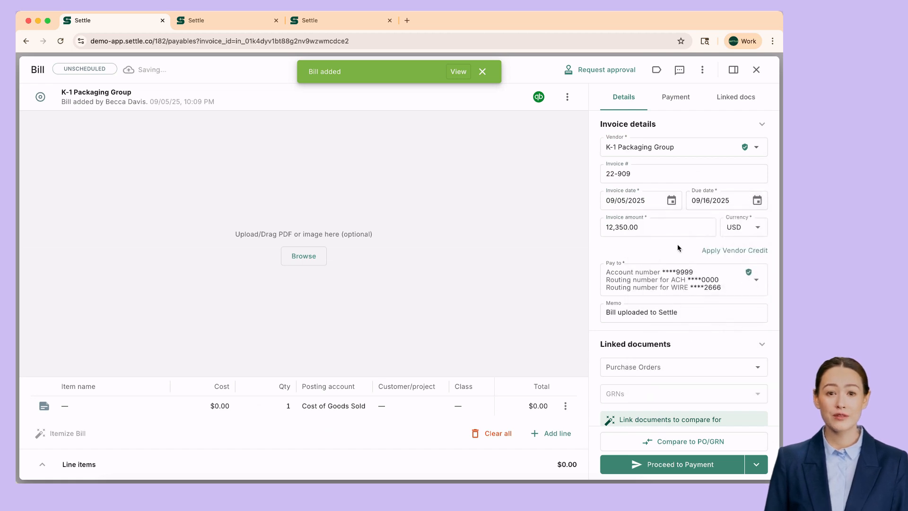
Keep the existing payee bank account and post the line item to Cost of Goods Sold.
scroll(678, 246, down, 2)
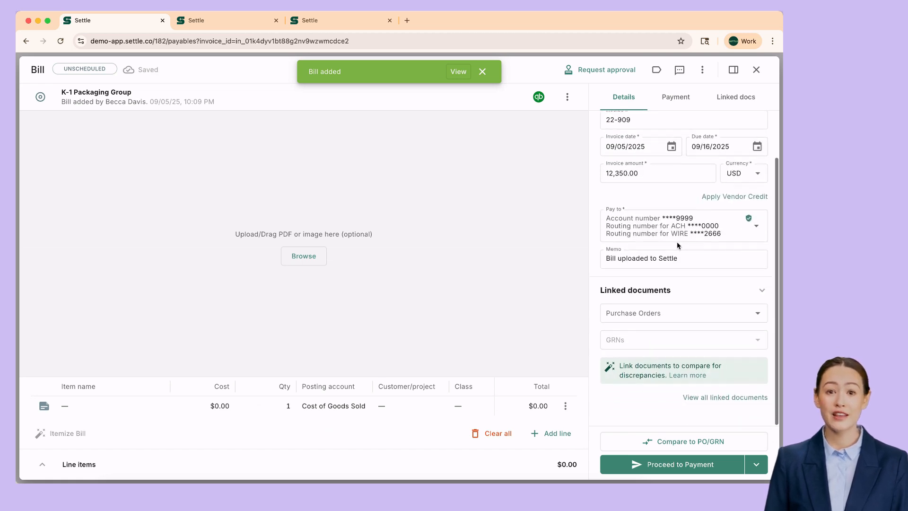
click(705, 226)
click(689, 291)
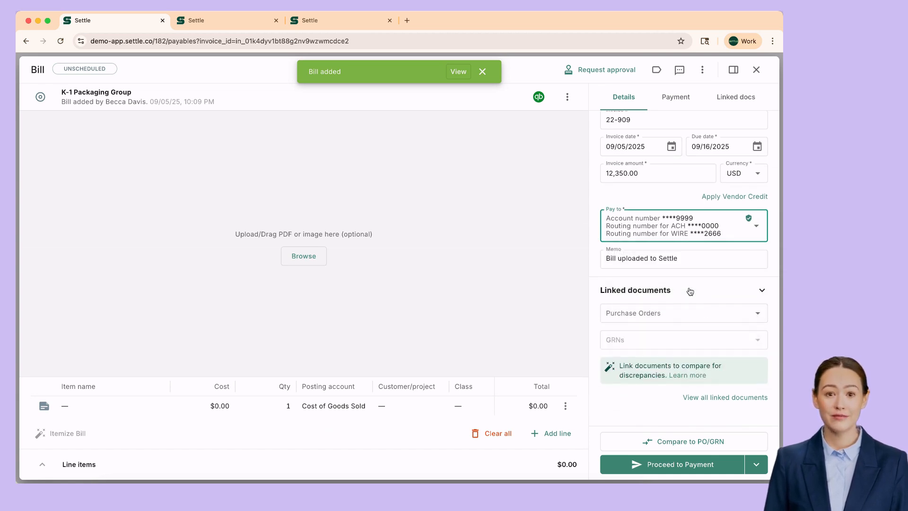
click(728, 270)
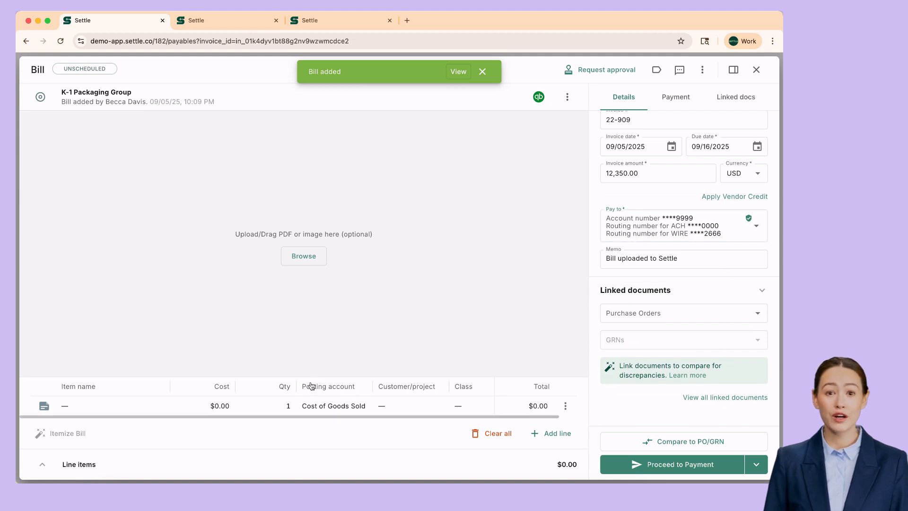
click(343, 406)
click(343, 406)
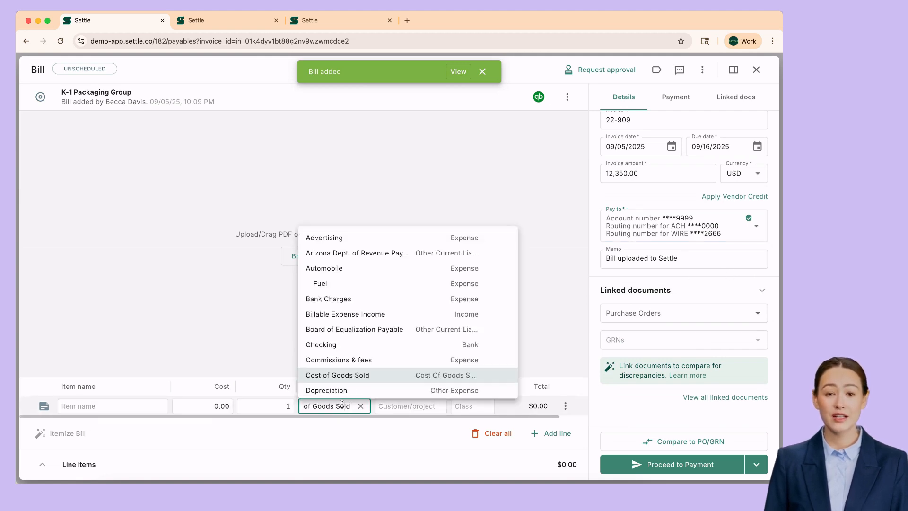
click(367, 376)
click(387, 429)
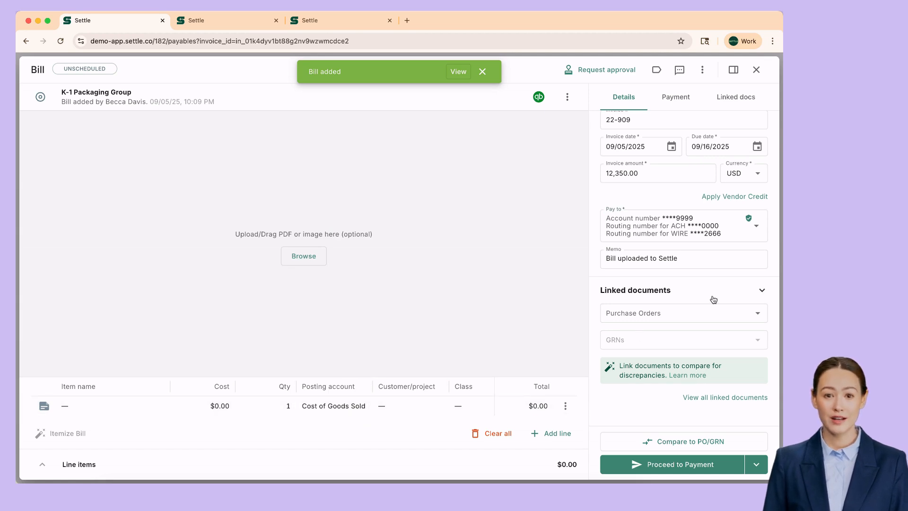
Link PO 1002 to the bill and return to the bills list.
click(688, 314)
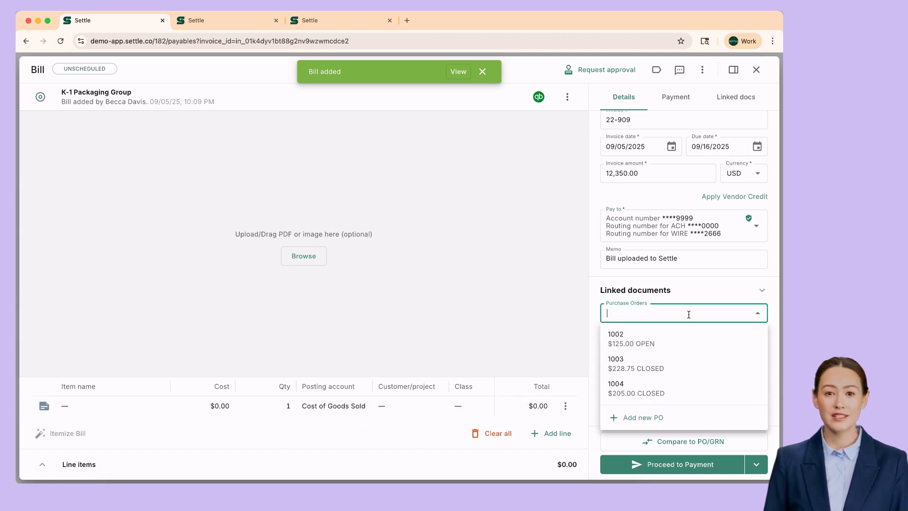
click(638, 338)
click(698, 324)
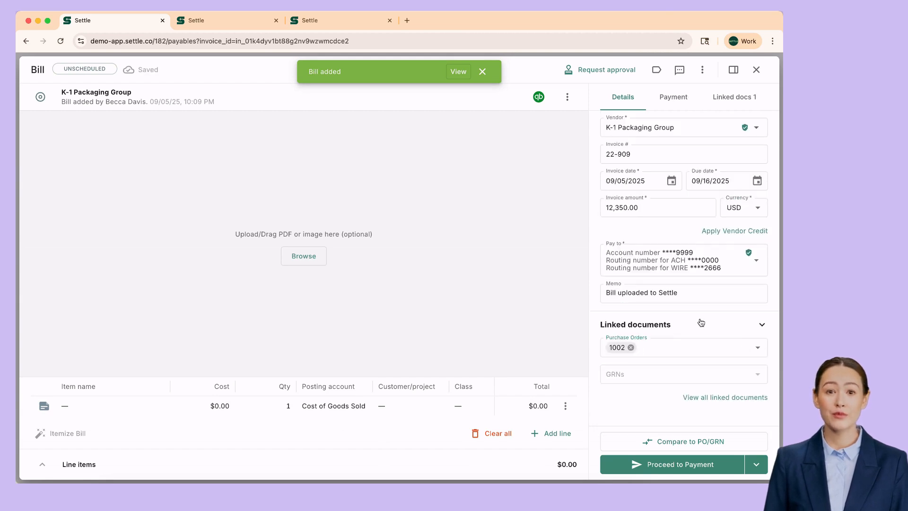
click(756, 70)
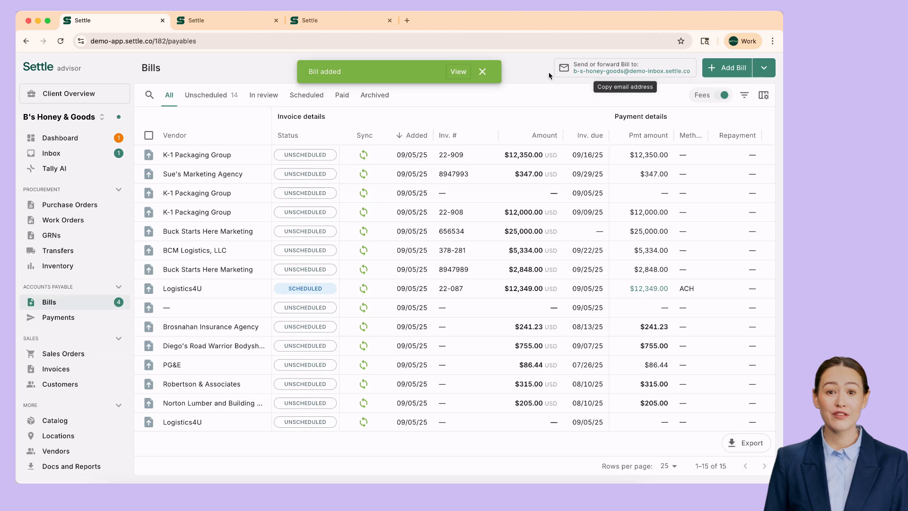
Upload the Hawk Partners invoice PDF as a $17,500.00 bill, then go to the Inbox.
click(482, 71)
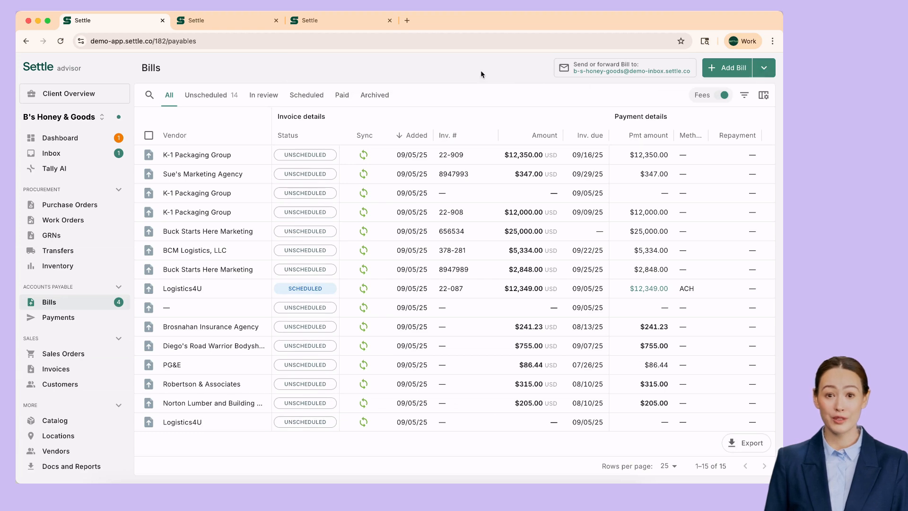
click(733, 71)
click(399, 174)
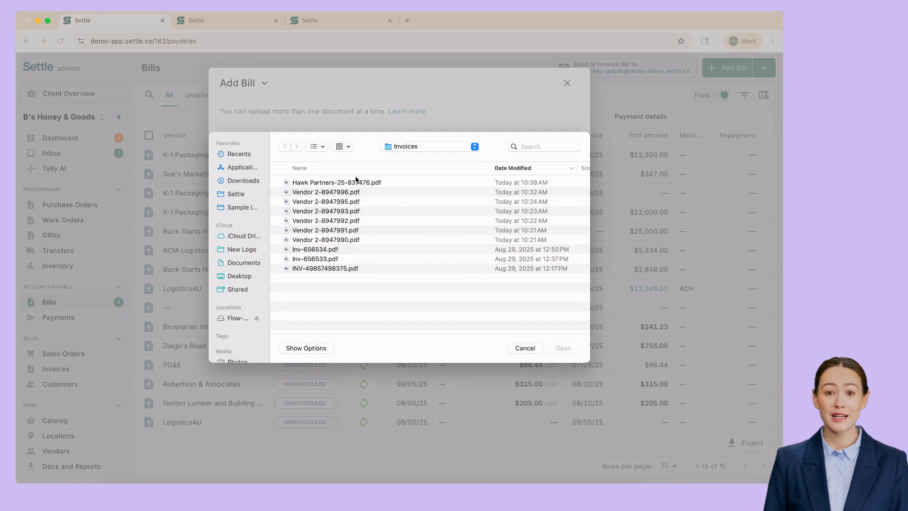
double_click(348, 182)
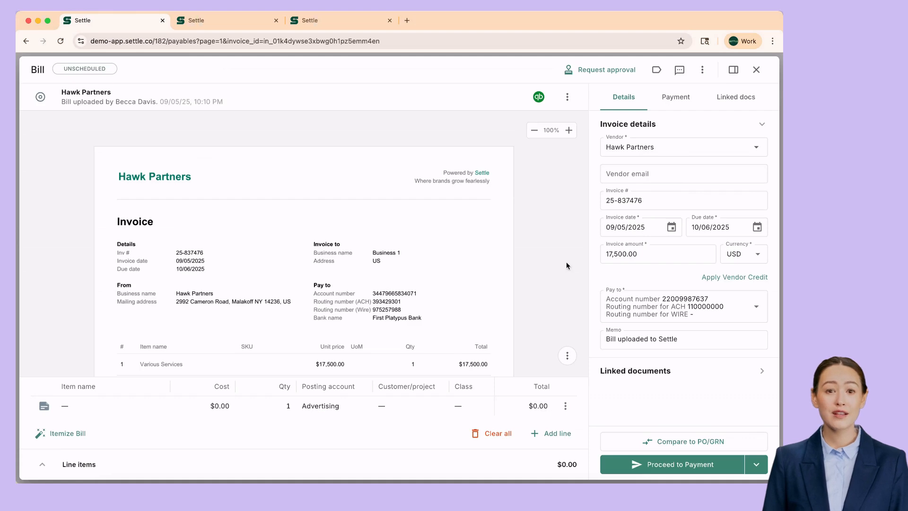
scroll(566, 262, down, 4)
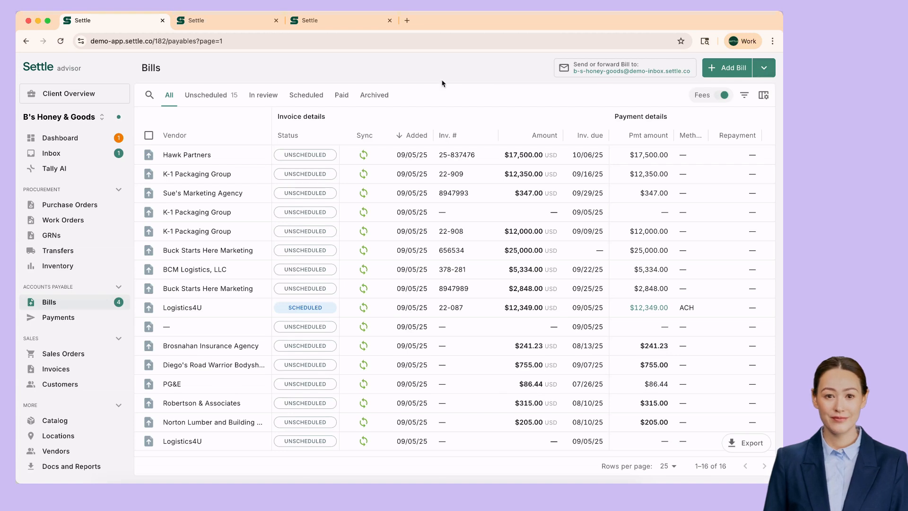
click(54, 157)
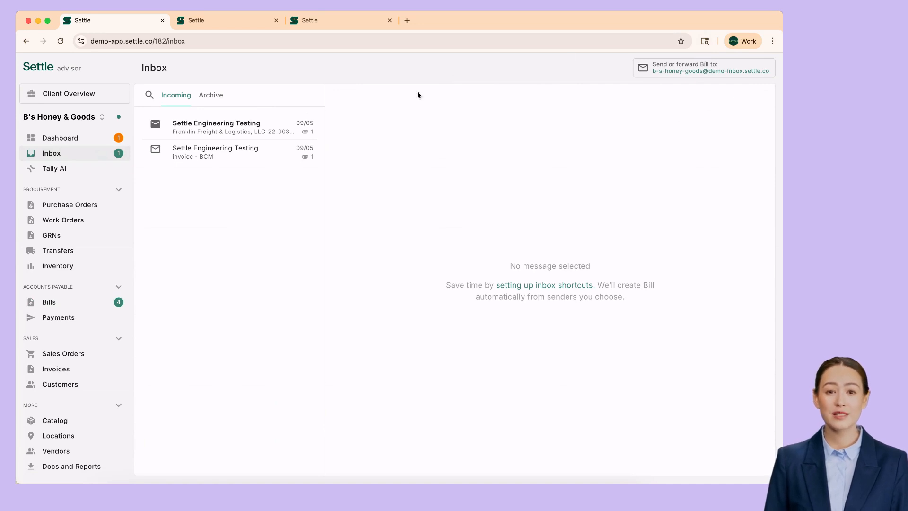
Turn the Franklin Freight & Logistics invoice 22-90385 email into a $12,350.00 bill, then refresh the Inbox.
click(208, 155)
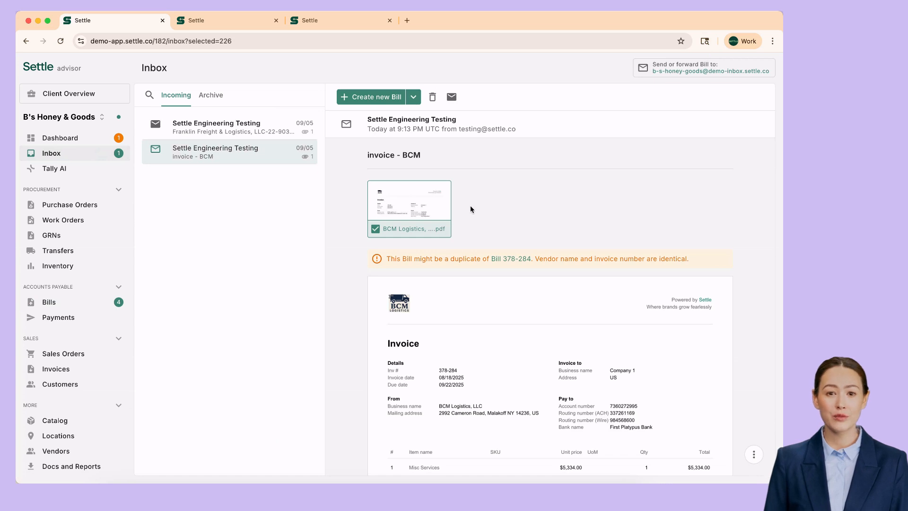
click(229, 130)
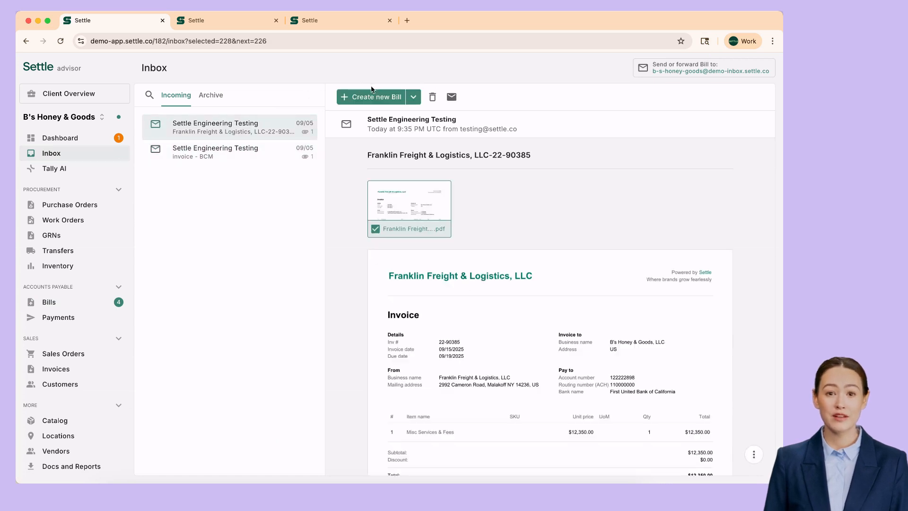
click(374, 98)
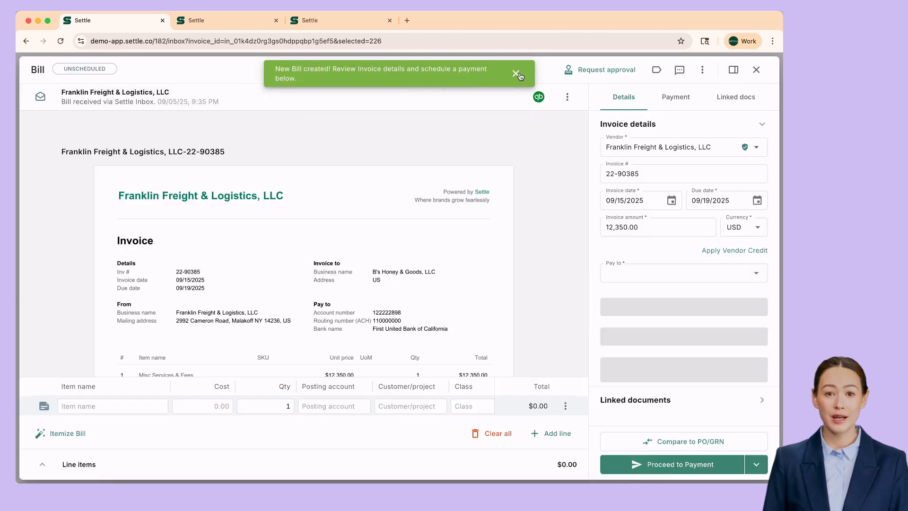
click(516, 74)
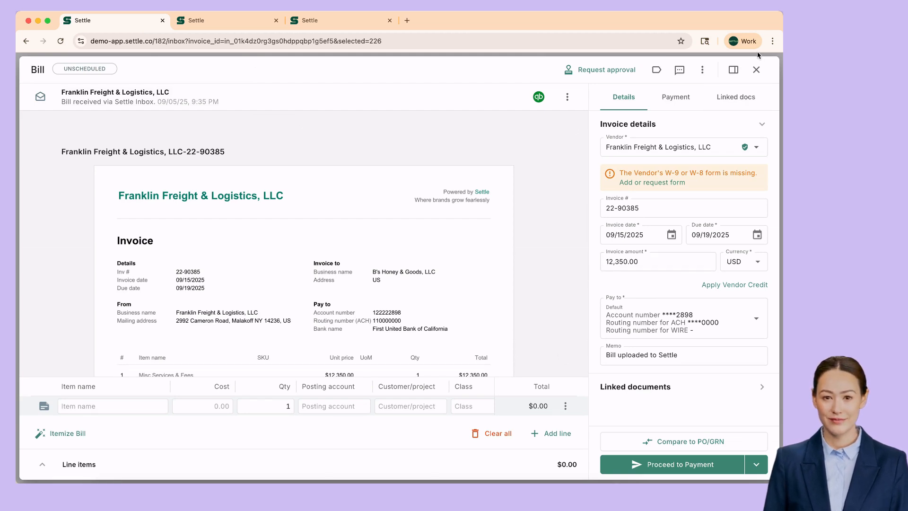
click(756, 70)
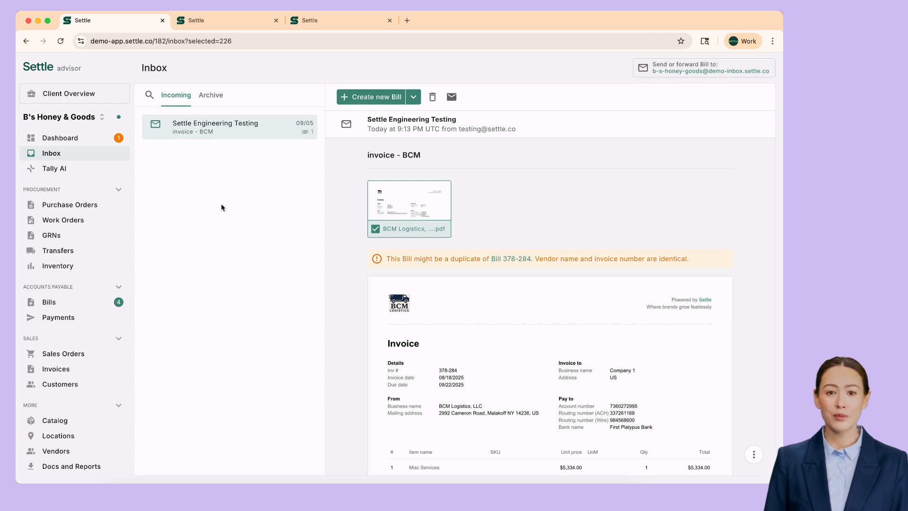
click(59, 158)
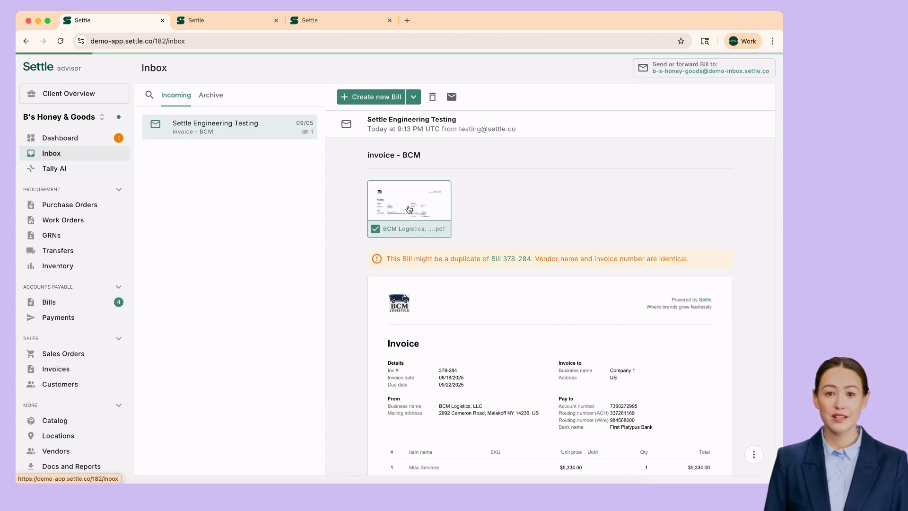
In inbox shortcut settings, add a sender address for automatic bill creation.
click(545, 286)
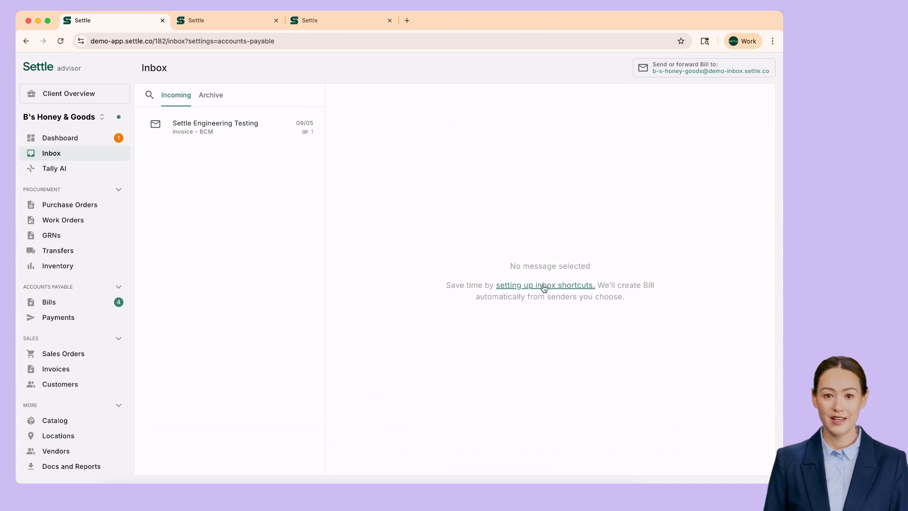
click(439, 168)
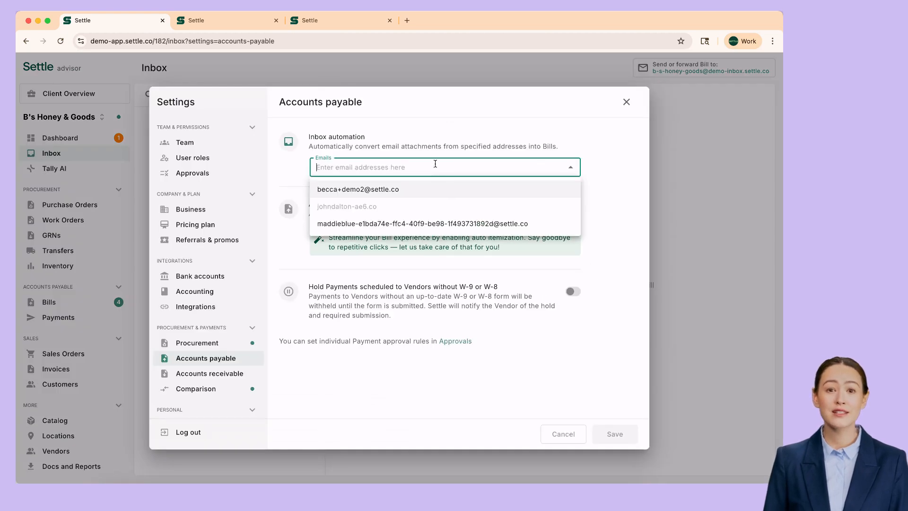
click(374, 224)
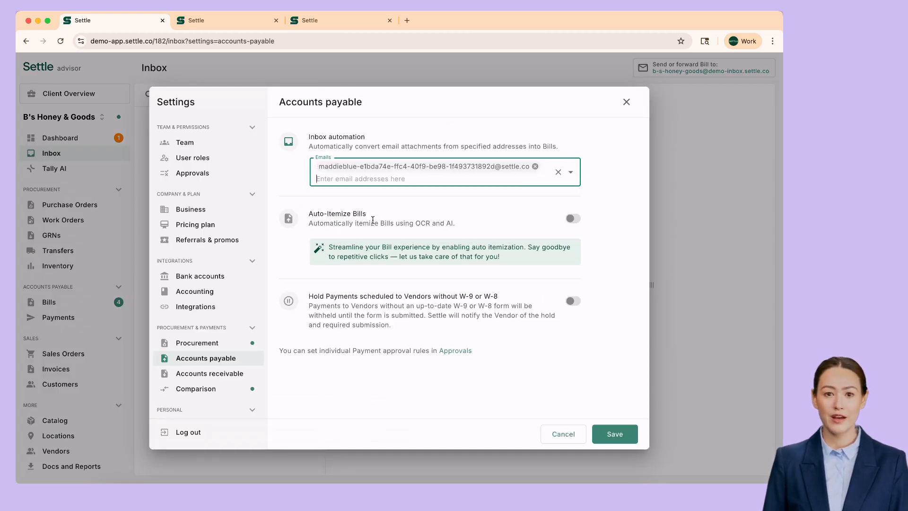
click(610, 269)
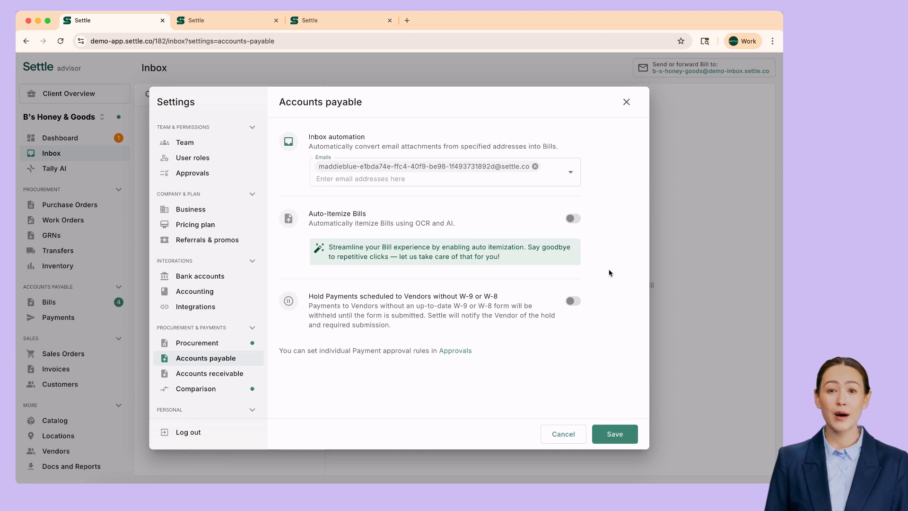
Save the accounts payable settings and bring up the Accounting integration settings.
click(618, 432)
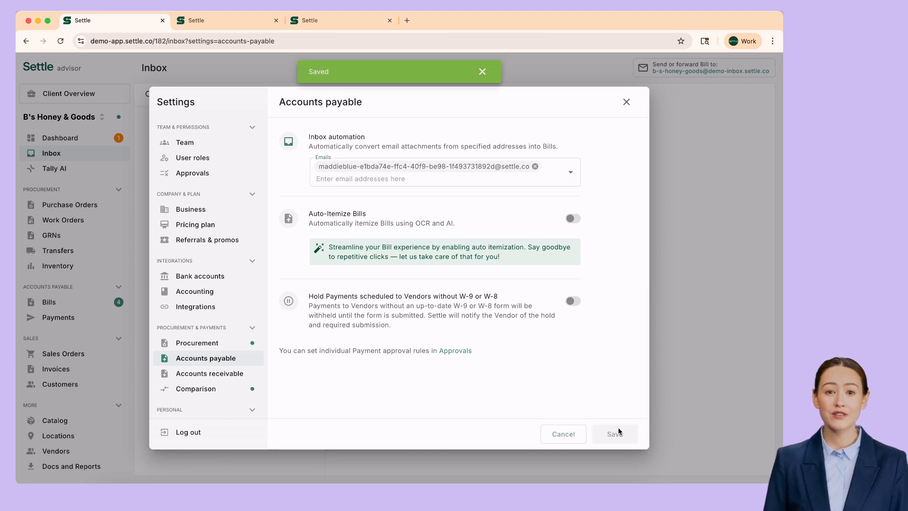
click(626, 101)
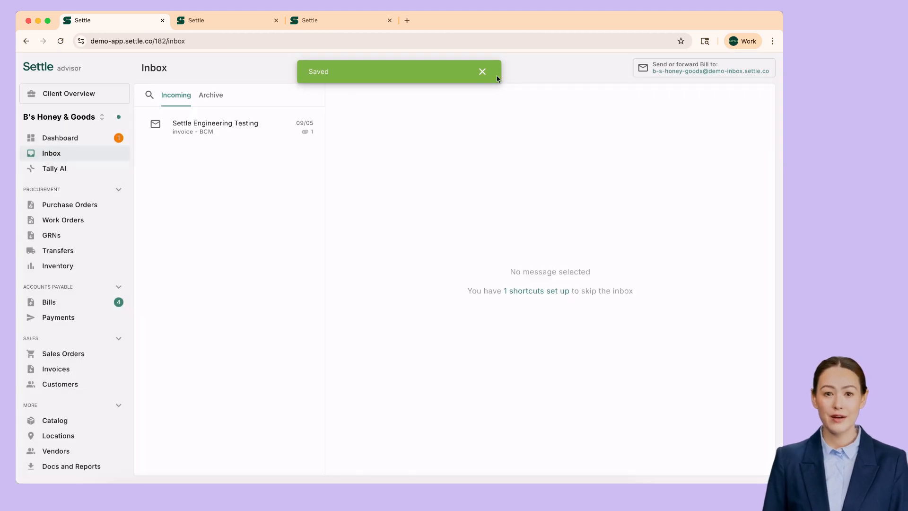
click(482, 73)
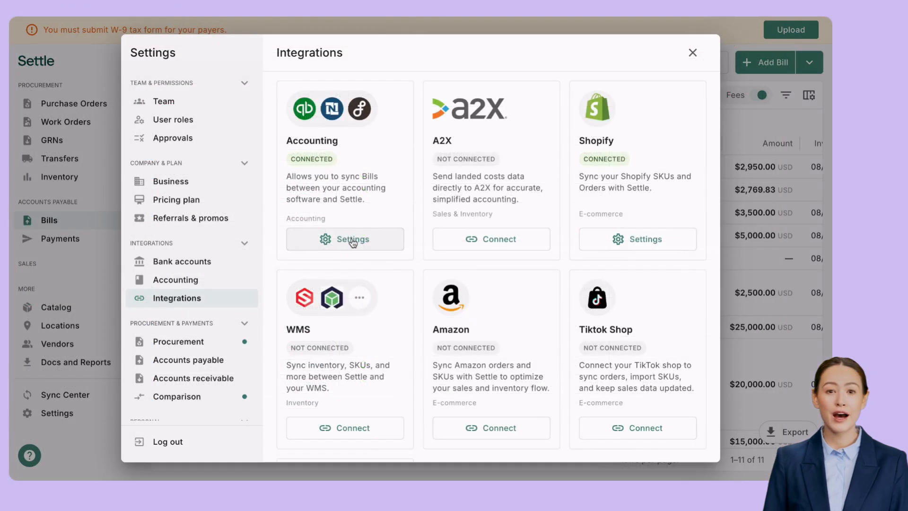
click(352, 242)
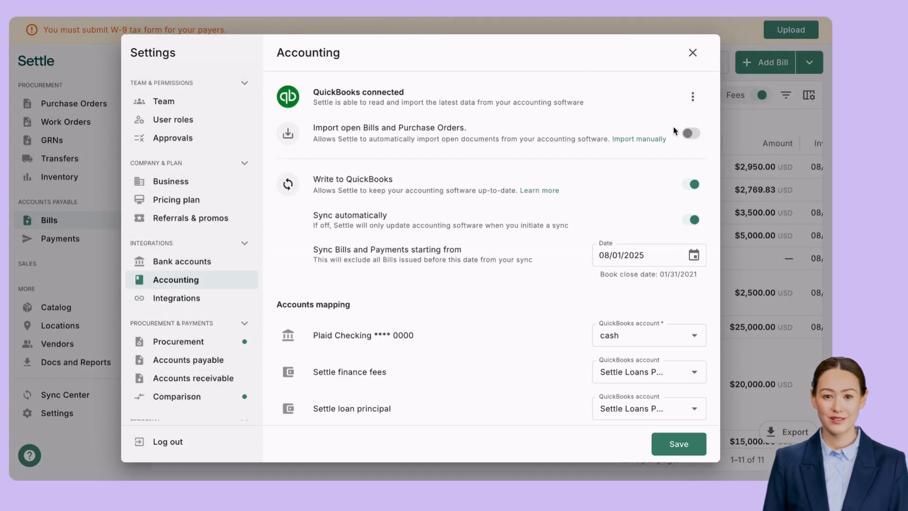
Close the QuickBooks settings and open Evan's Flowers bill GF-2025-0822.
click(692, 53)
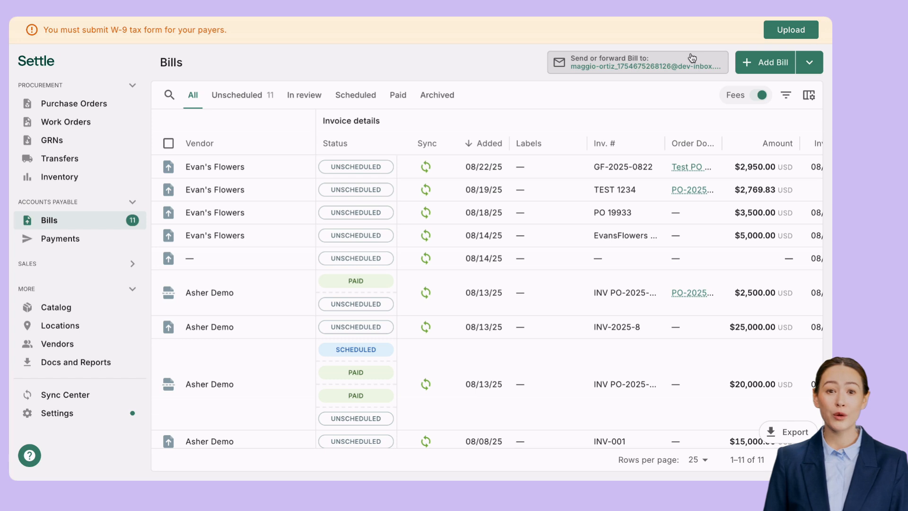
click(252, 176)
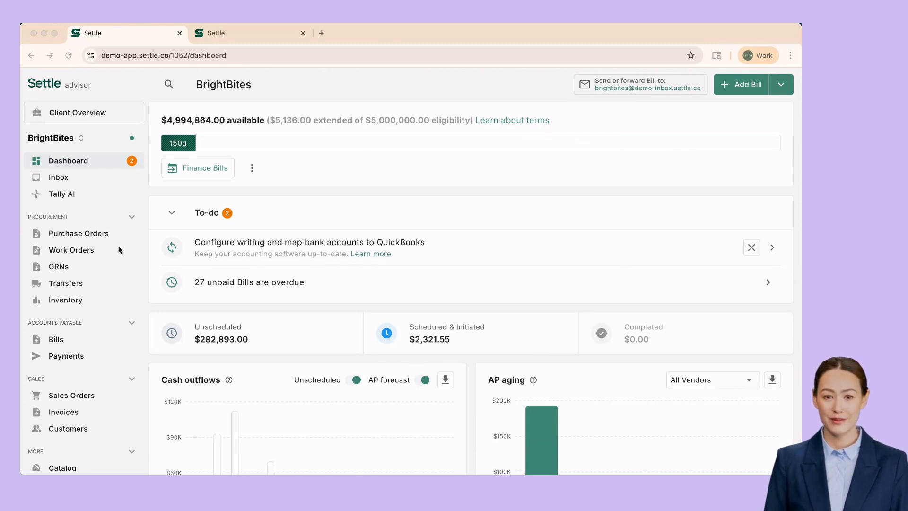
Open Franklin Freight bill 8947987 and choose to finance its payment through Settle.
click(52, 345)
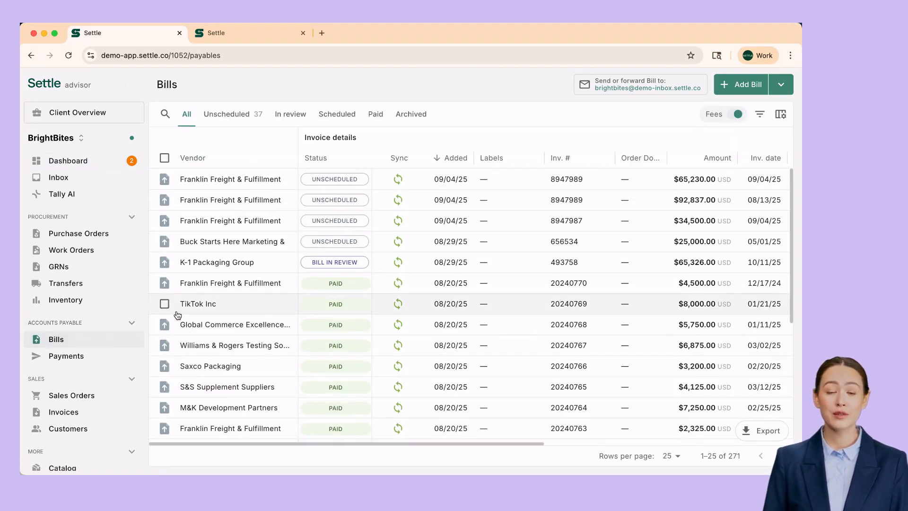
click(248, 222)
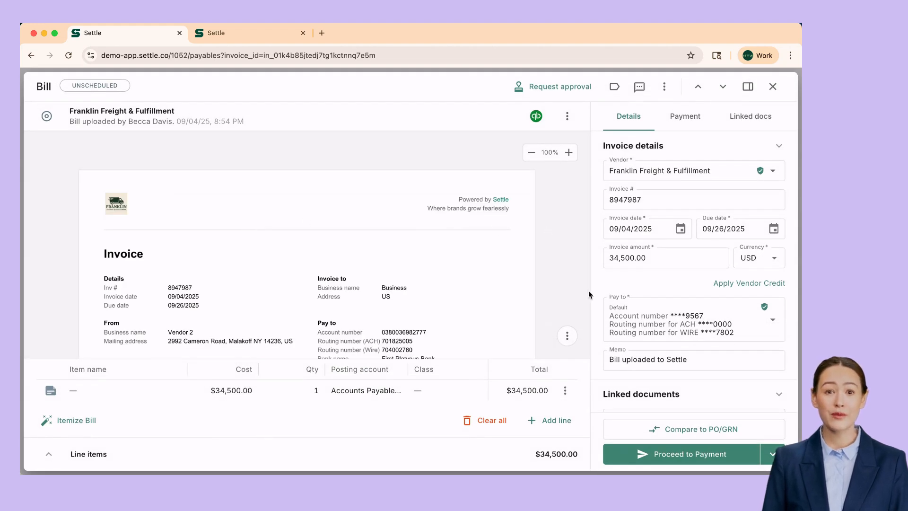
click(694, 461)
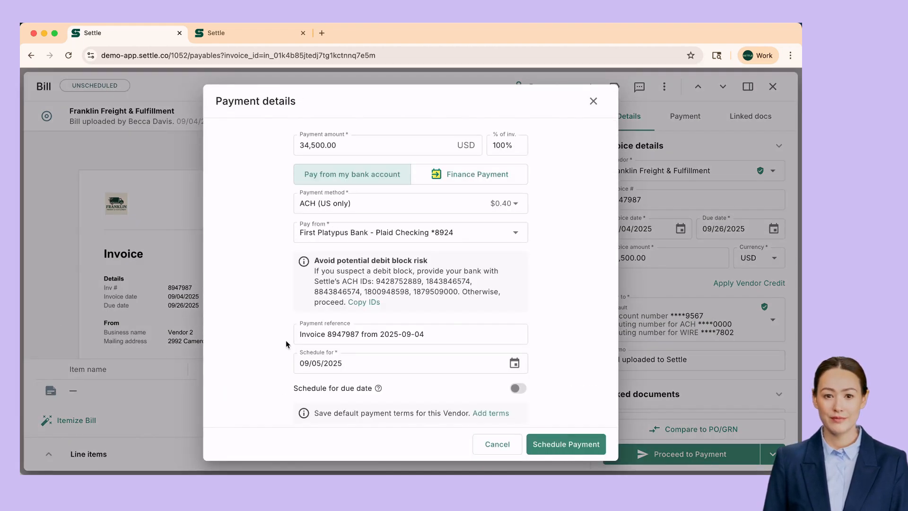
click(477, 174)
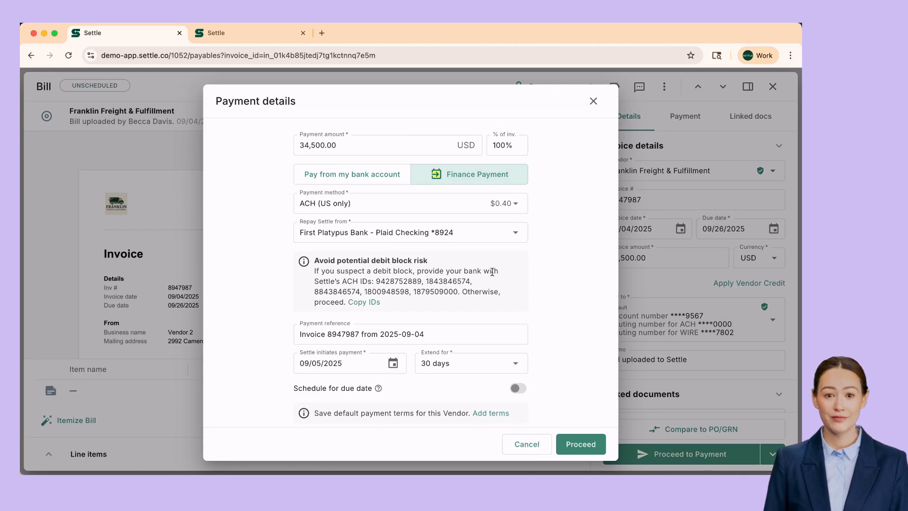
scroll(492, 271, down, 2)
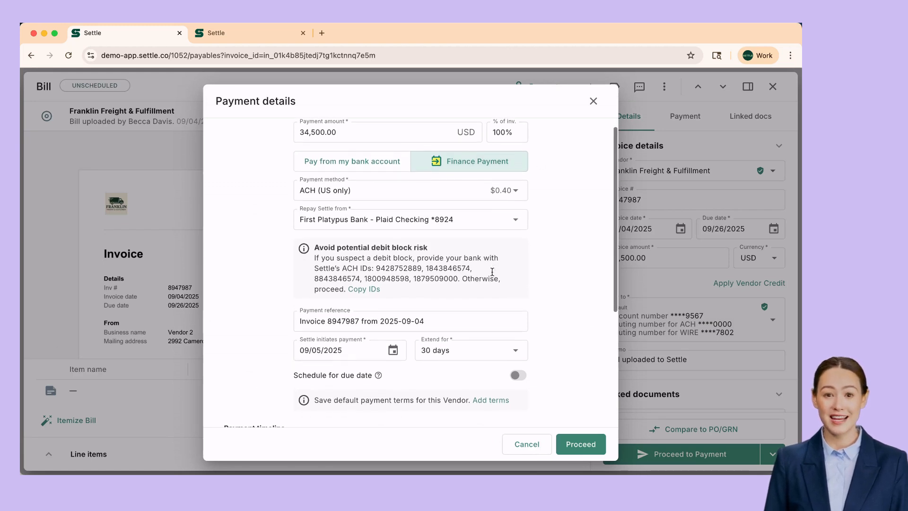
scroll(492, 272, down, 2)
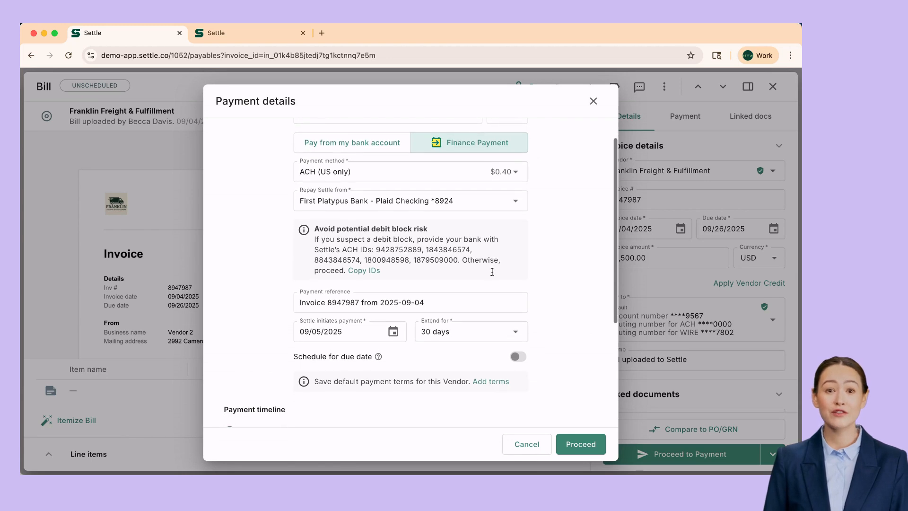
scroll(492, 274, down, 2)
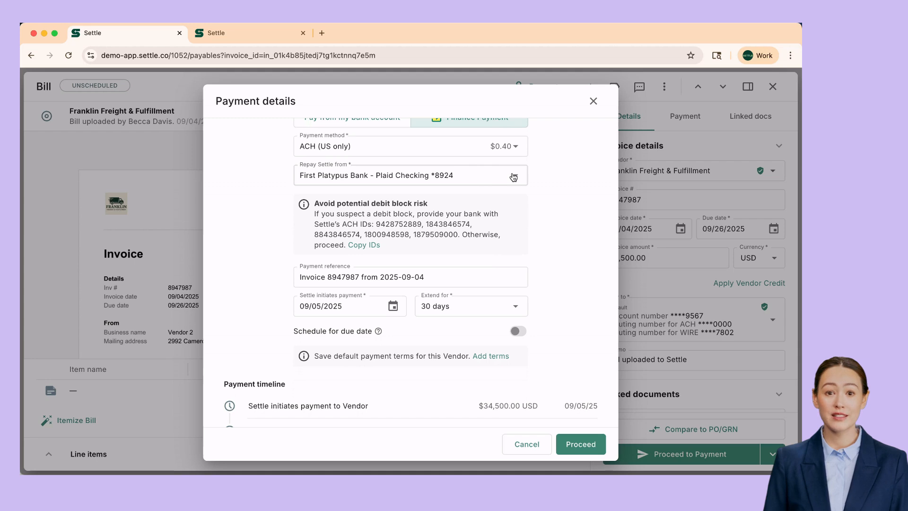
scroll(504, 218, down, 4)
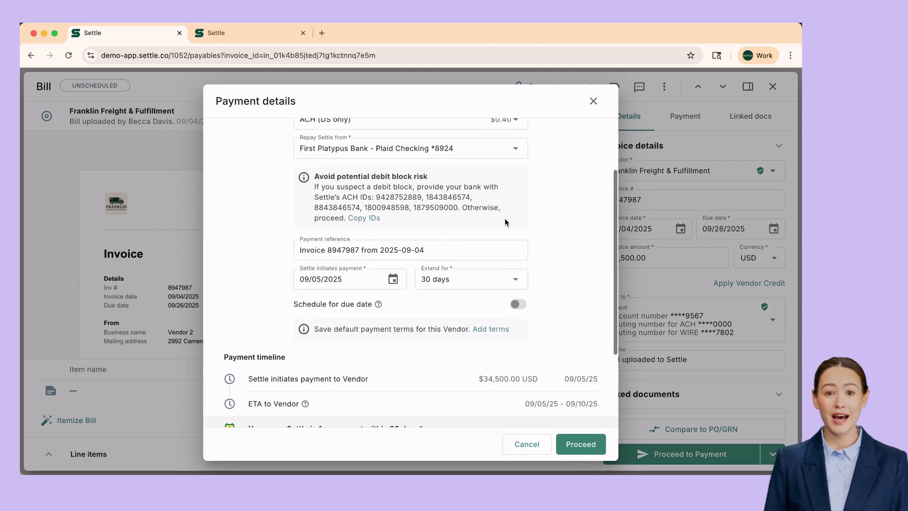
Start the financed payment on 09/09/2025 with a 90-day repayment period.
click(393, 265)
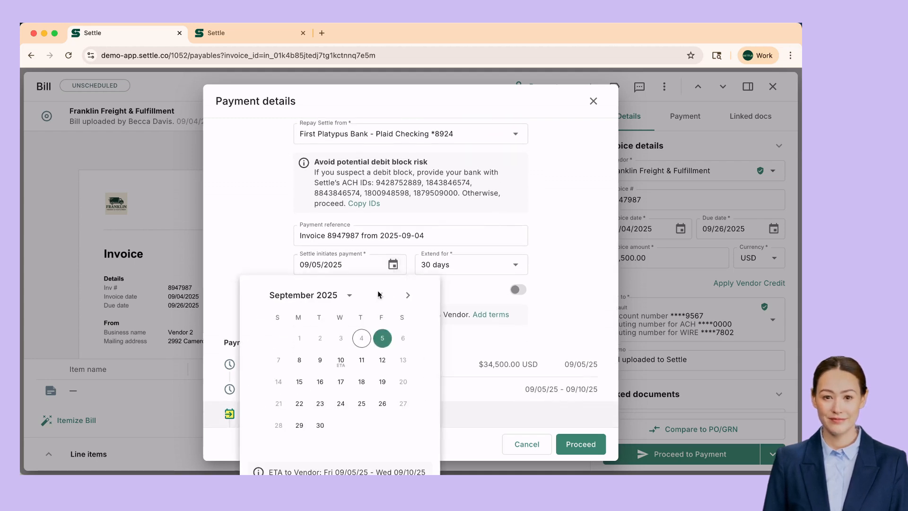
click(320, 362)
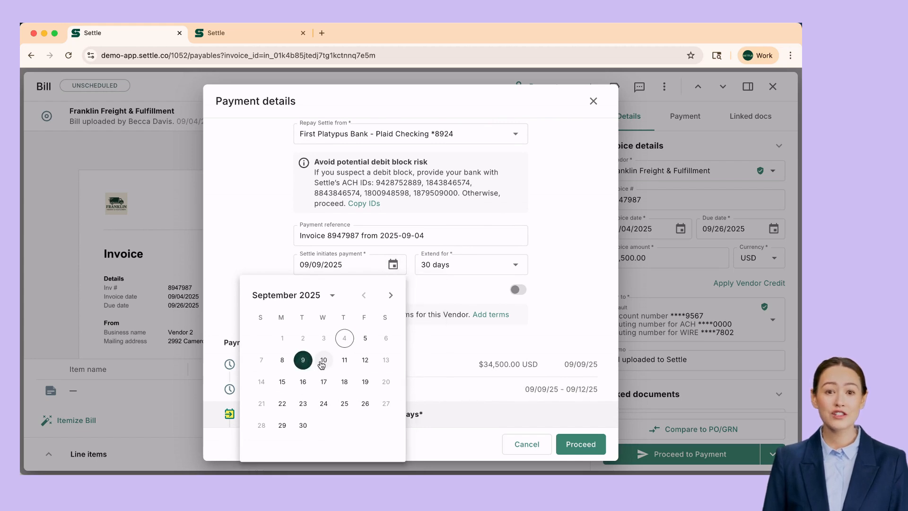
click(537, 260)
click(518, 271)
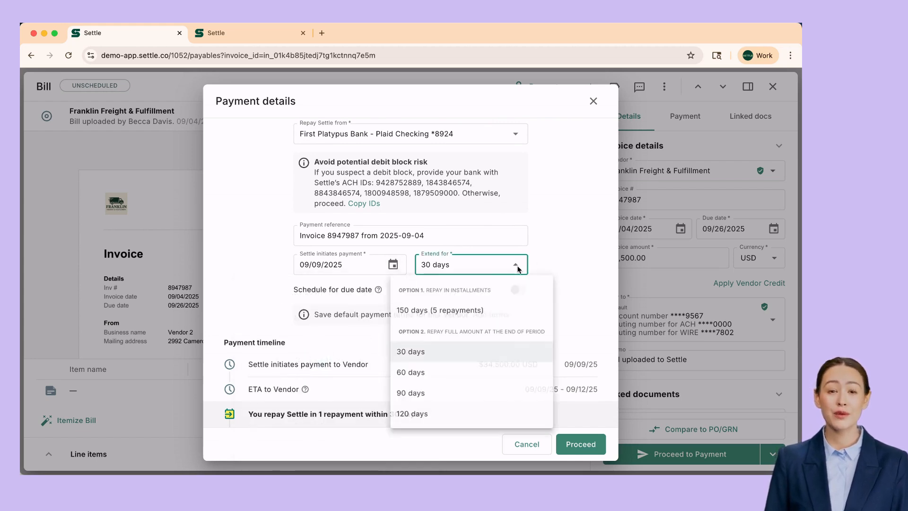
click(467, 397)
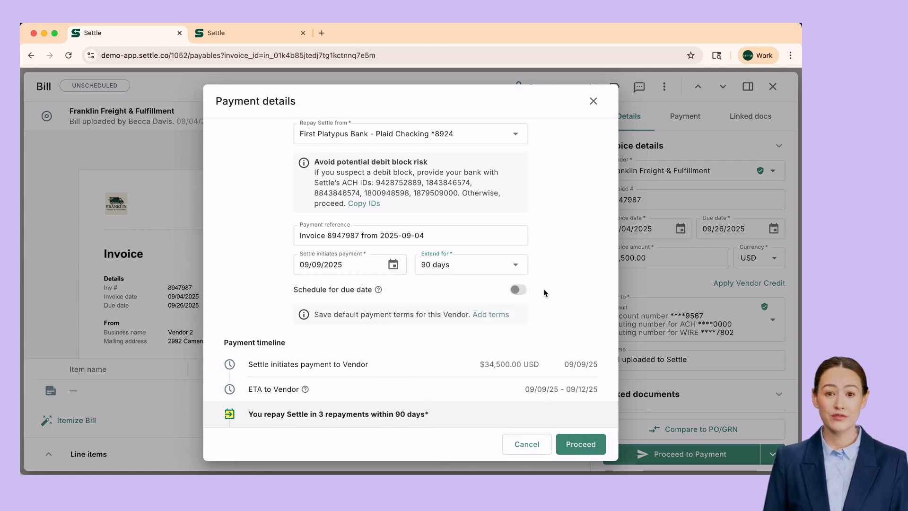
scroll(543, 291, down, 3)
scroll(545, 291, down, 3)
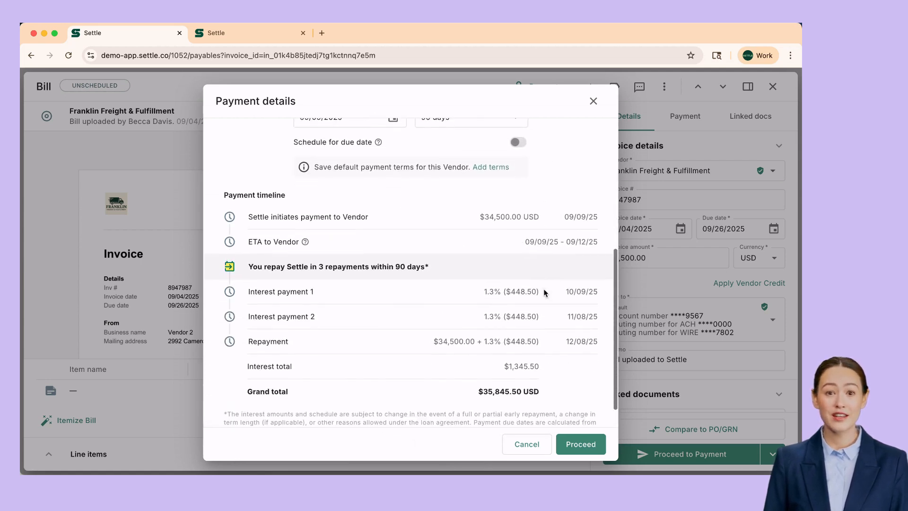
scroll(543, 273, down, 1)
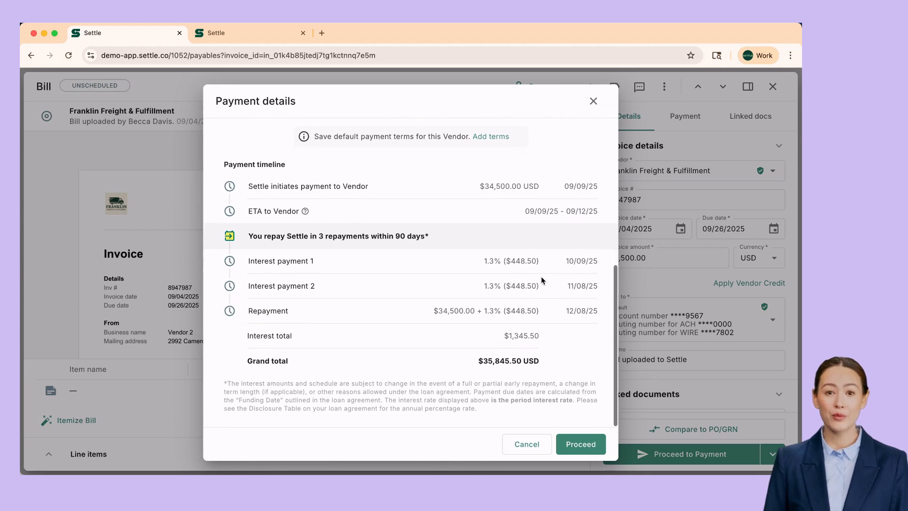
Accept the Disclosure Table and loan agreement to submit the financed payment.
click(574, 441)
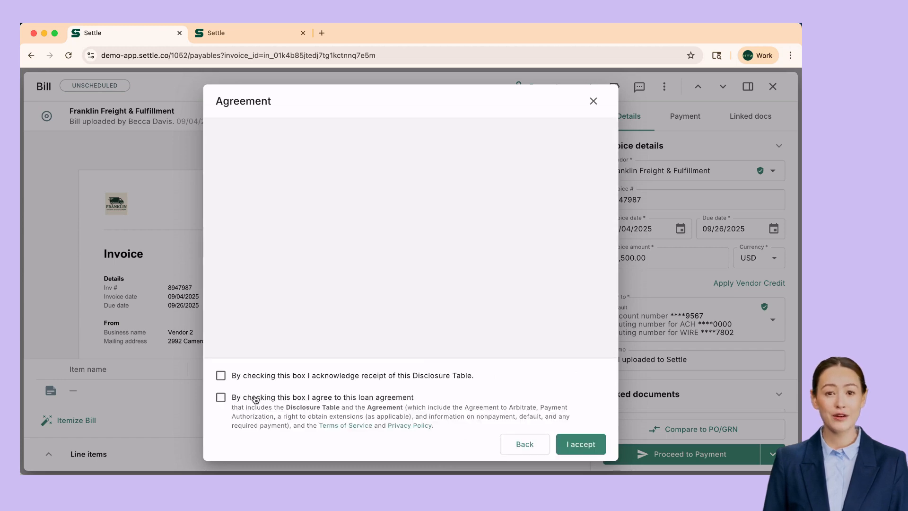
click(221, 376)
click(222, 397)
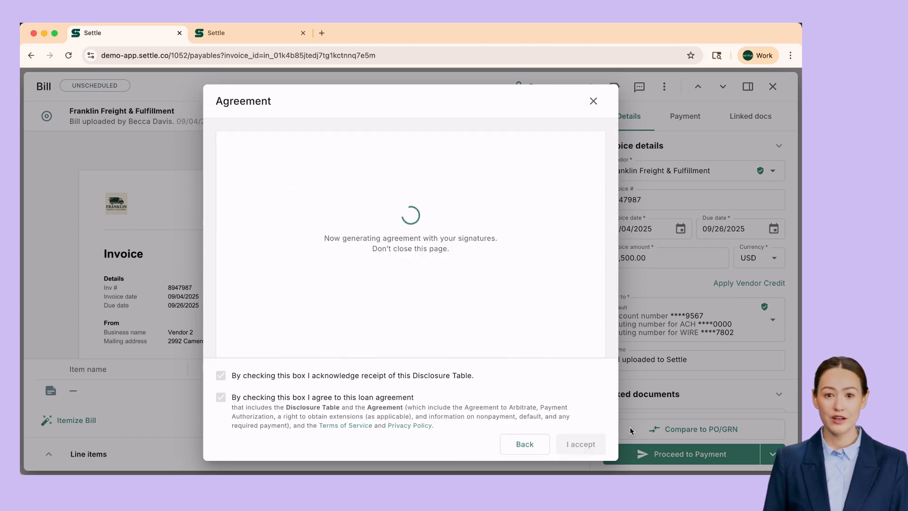
click(582, 445)
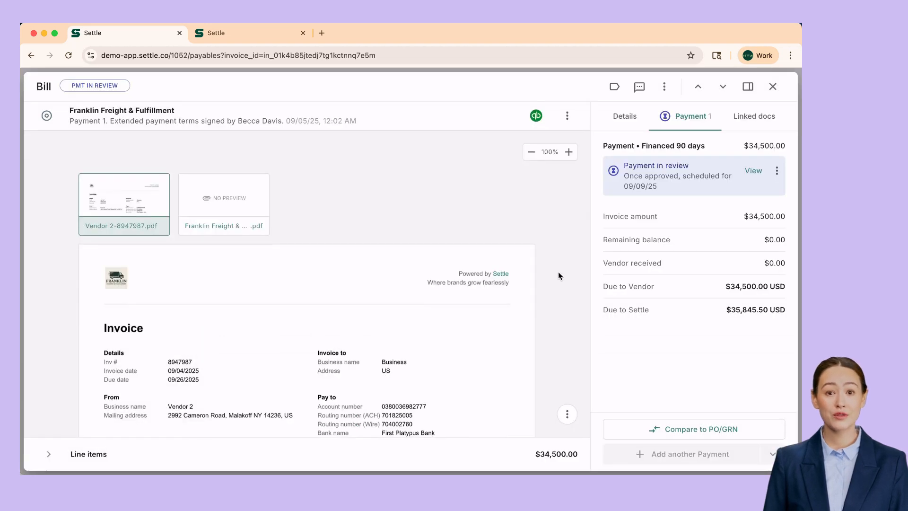
Download the bill's invoice PDF and return to the Bills list.
scroll(558, 271, down, 10)
click(567, 414)
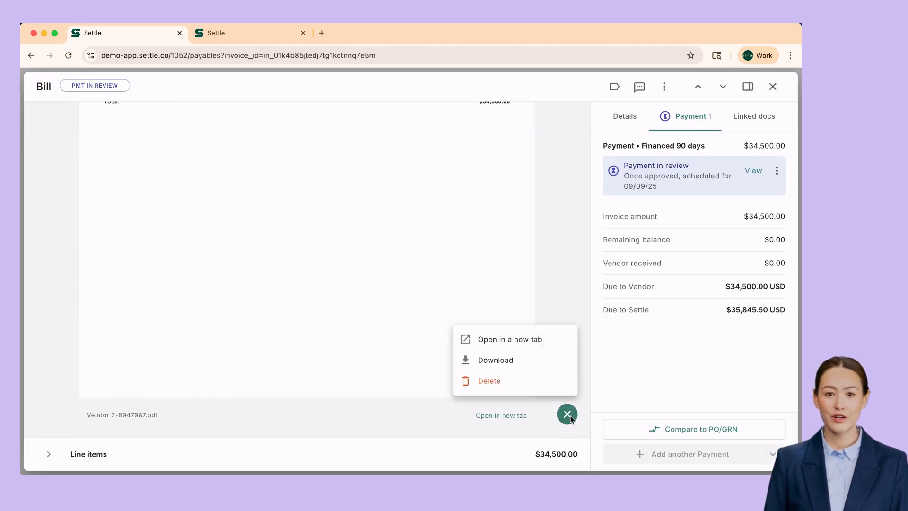
click(495, 360)
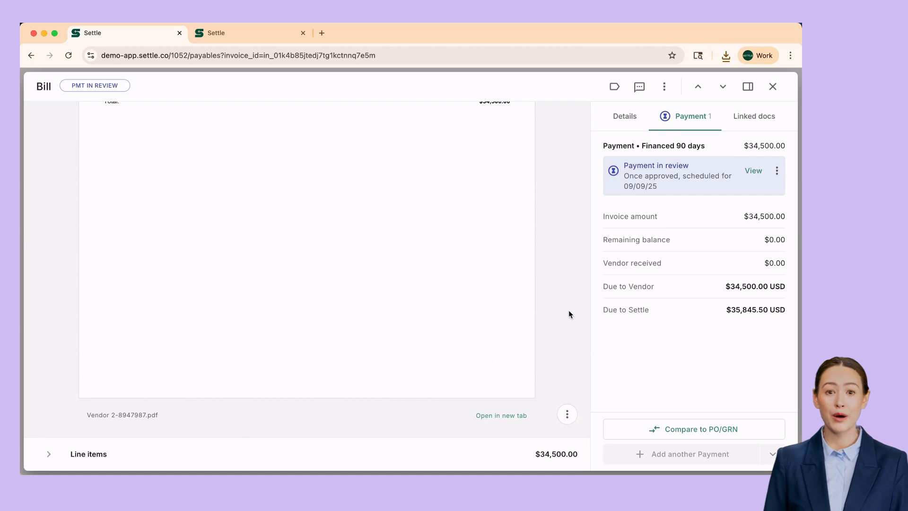
click(773, 87)
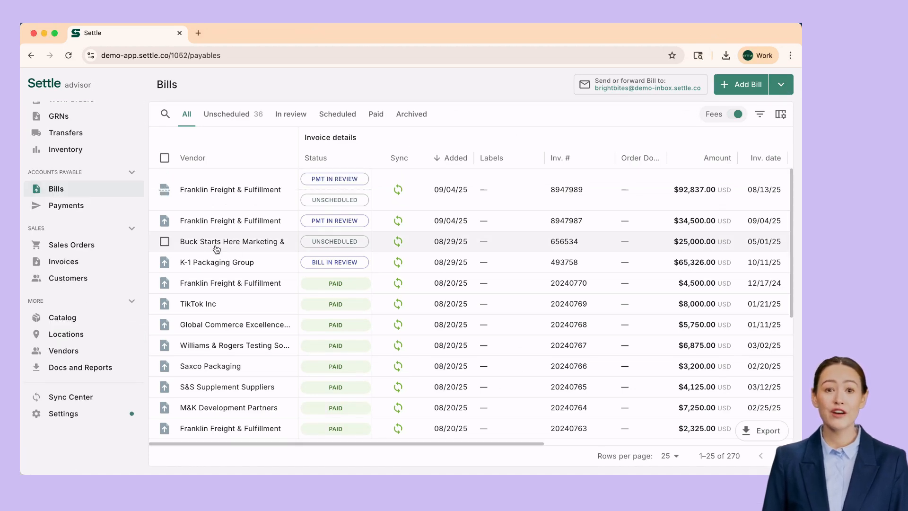
Set the Buck Starts Here Marketing bill's first payment to $7,500 by standard ACH.
click(216, 248)
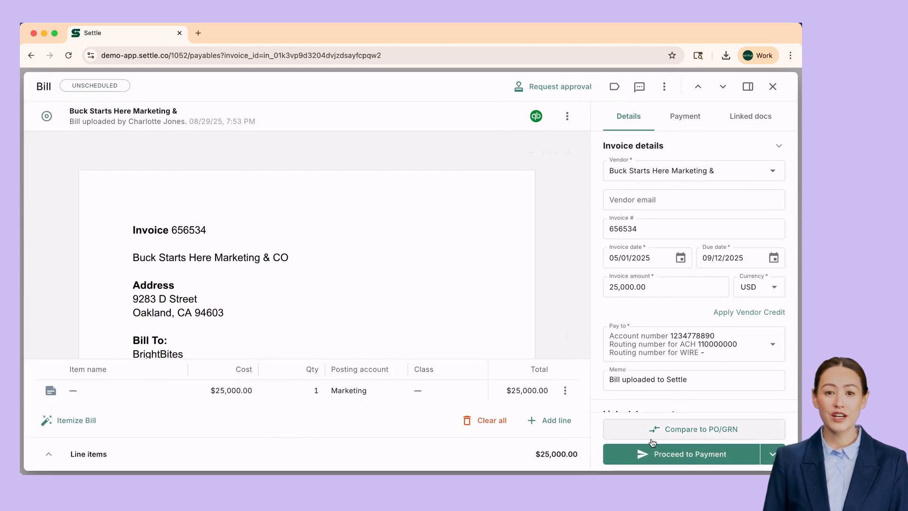
click(677, 455)
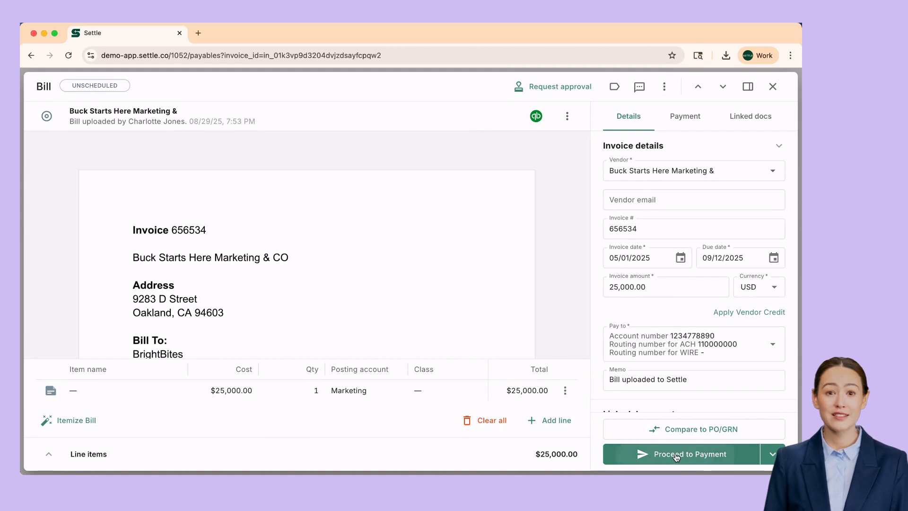
drag(501, 145, 490, 146)
text(30)
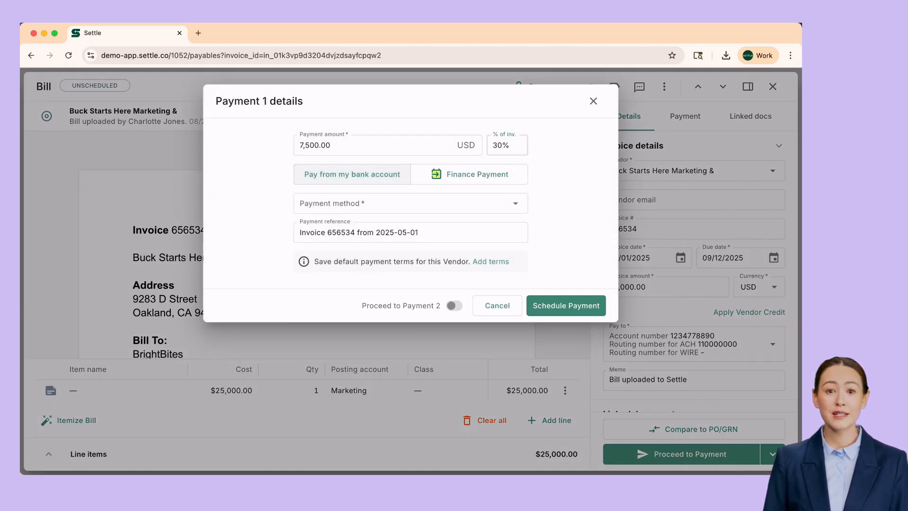
click(447, 203)
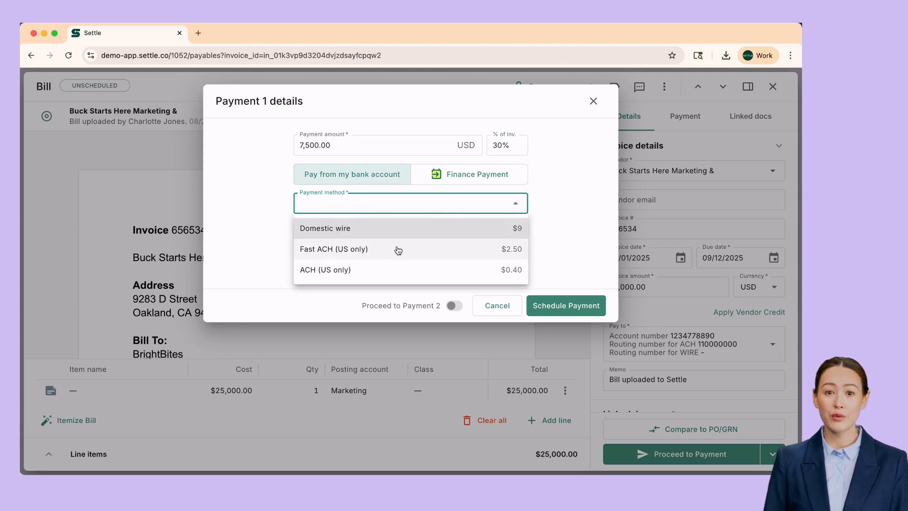
click(382, 270)
click(525, 270)
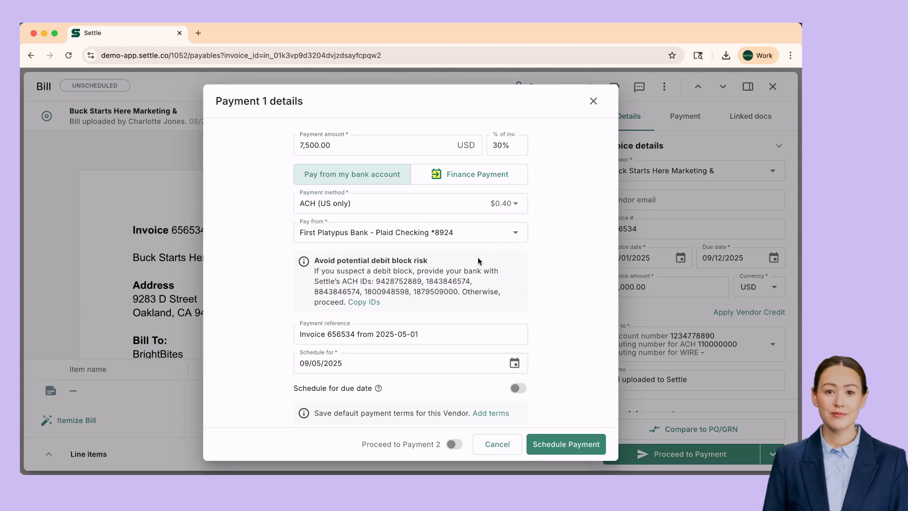
scroll(484, 277, down, 3)
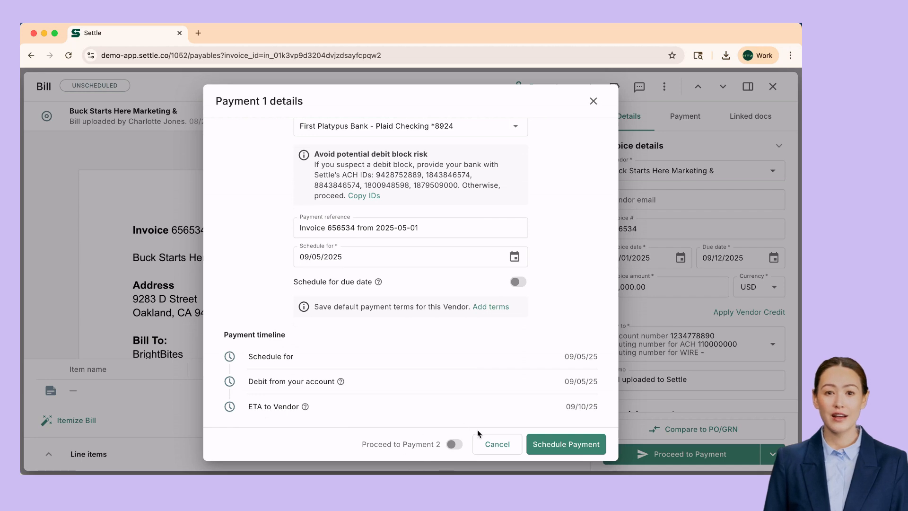
Schedule the $7,500 payment for 09/05/25 and go back to the Bills table.
click(575, 443)
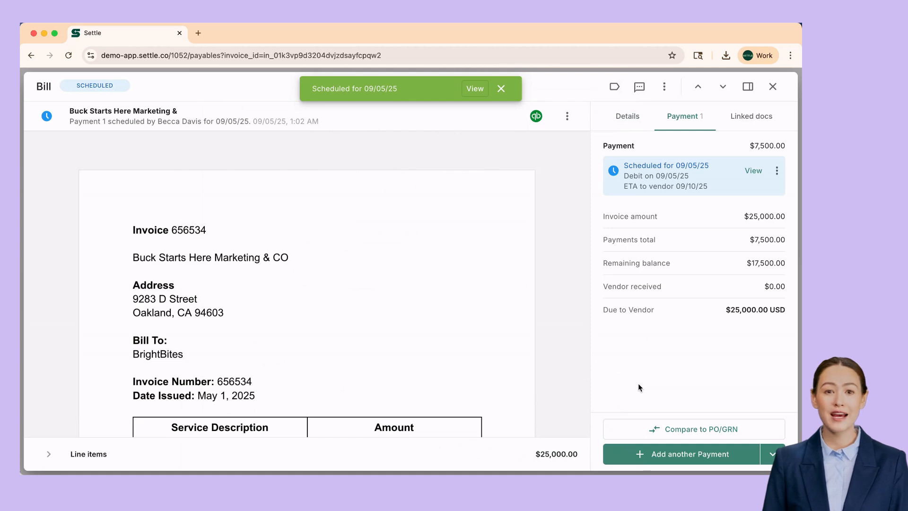
click(772, 87)
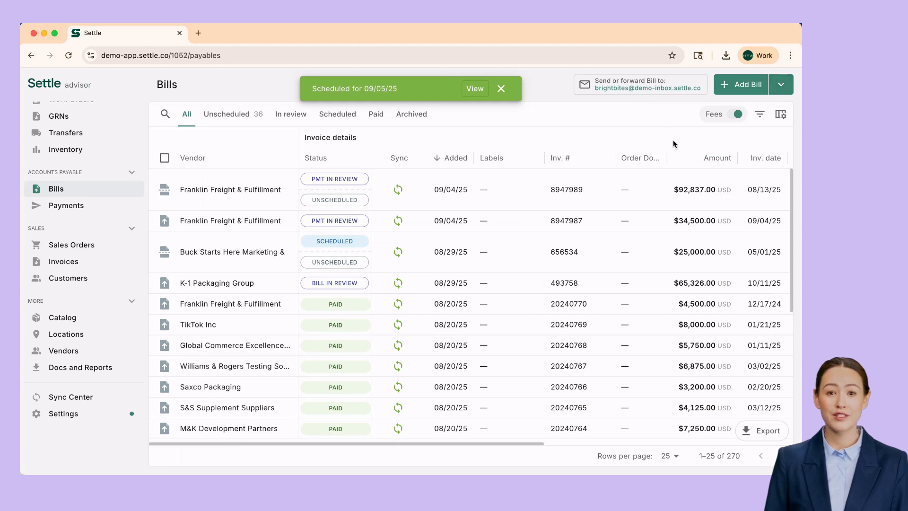
scroll(497, 246, right, 5)
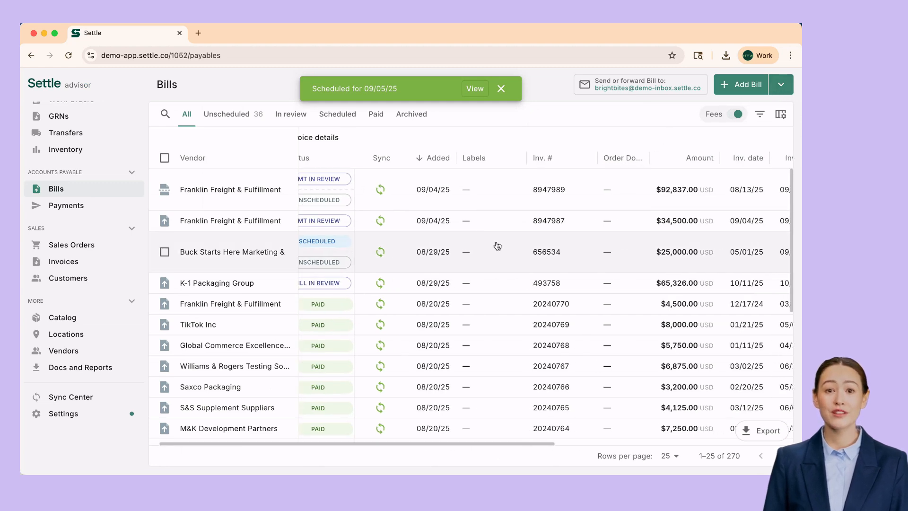
scroll(497, 246, right, 1)
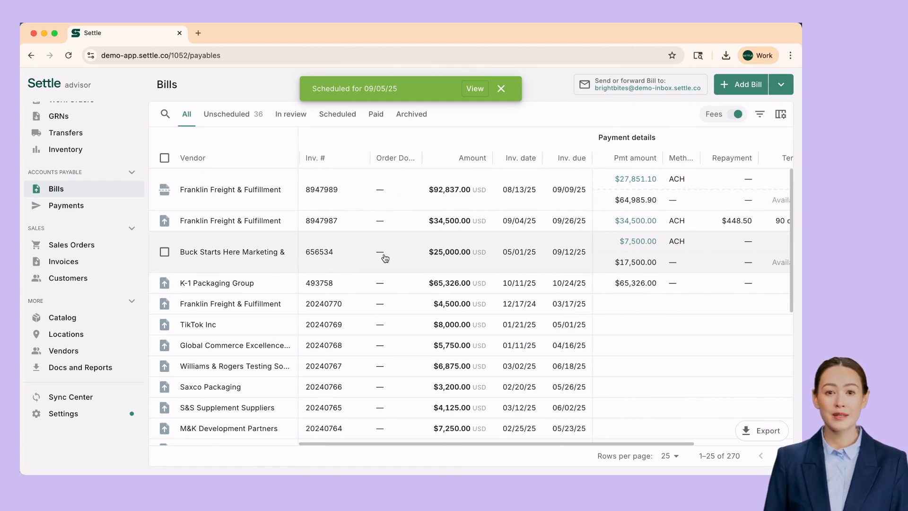
scroll(384, 258, left, 8)
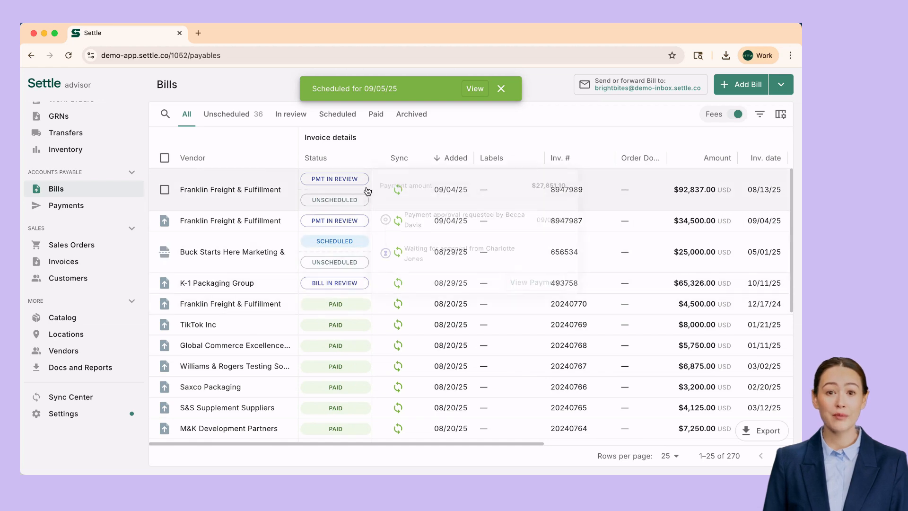
Dismiss the scheduled-payment confirmation and choose Make Payment from the Add Bill menu.
click(502, 88)
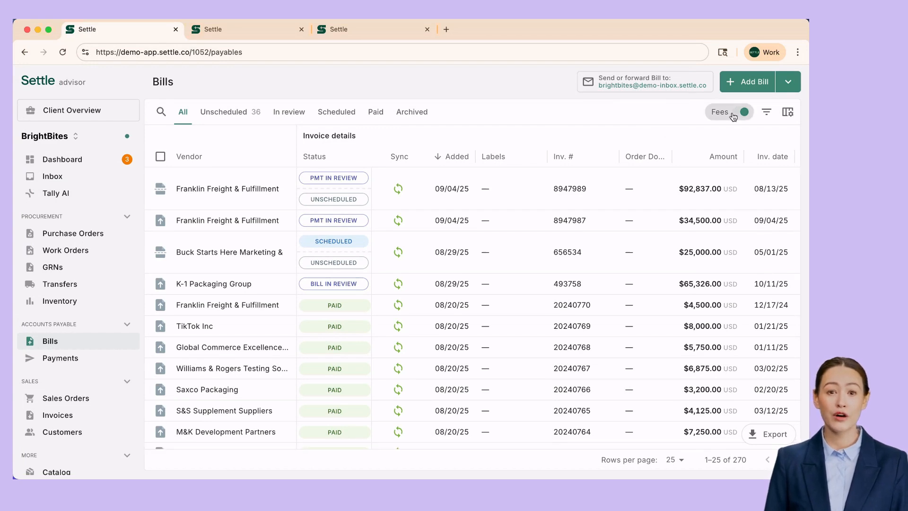
click(791, 82)
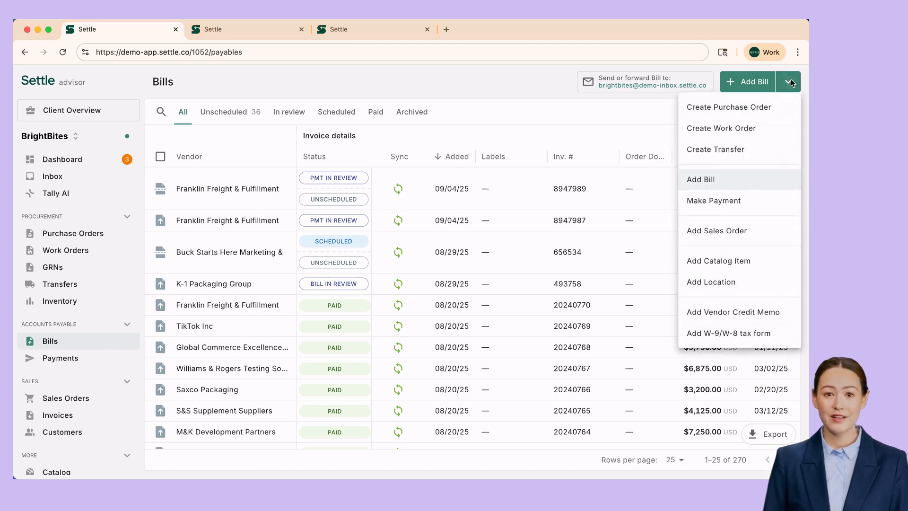
key(ctrl+Tab)
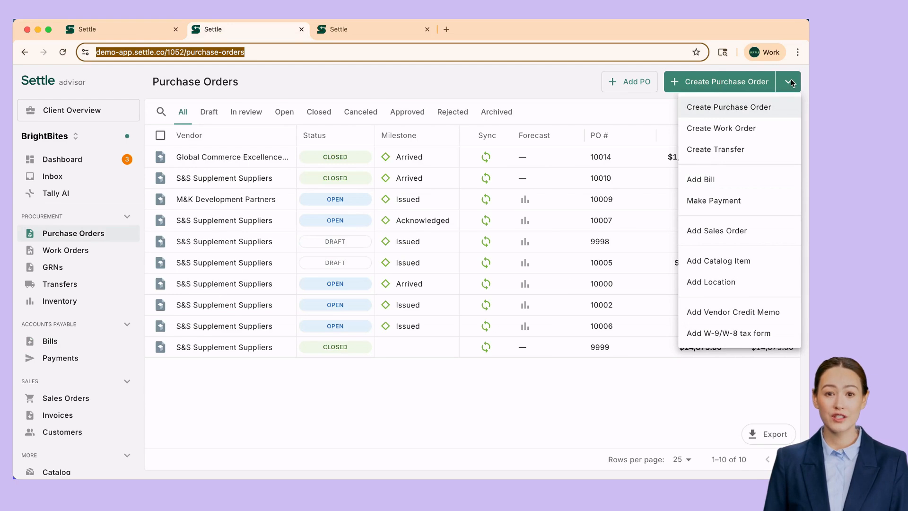
key(ctrl+Tab)
key(ctrl+Tab)
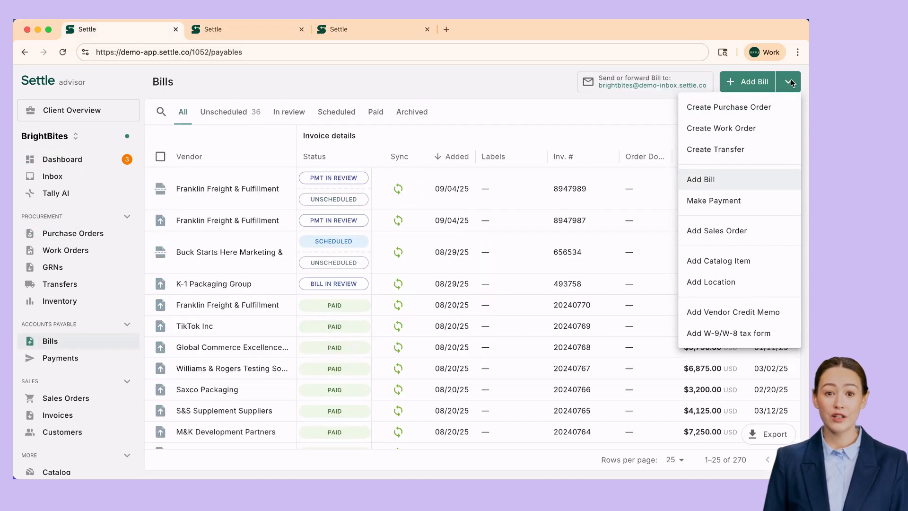
click(741, 201)
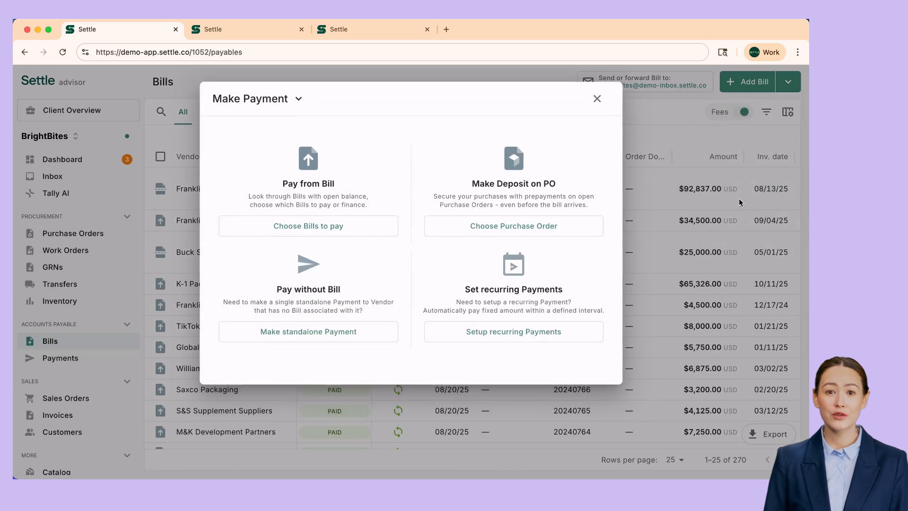
Start a standalone $15,000 ACH payment to Sue & Co Agency's listed bank account.
click(312, 332)
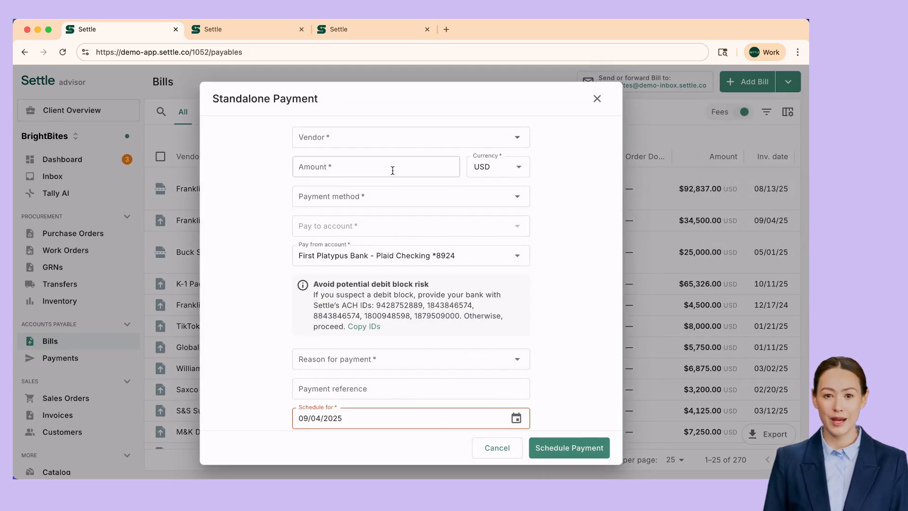
click(363, 139)
text(sue)
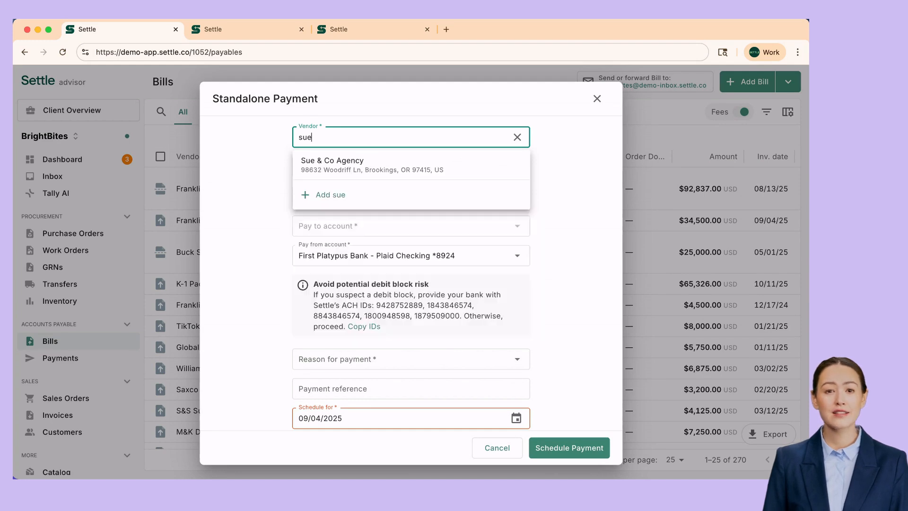
click(371, 177)
click(356, 171)
text(15,000)
key(Tab)
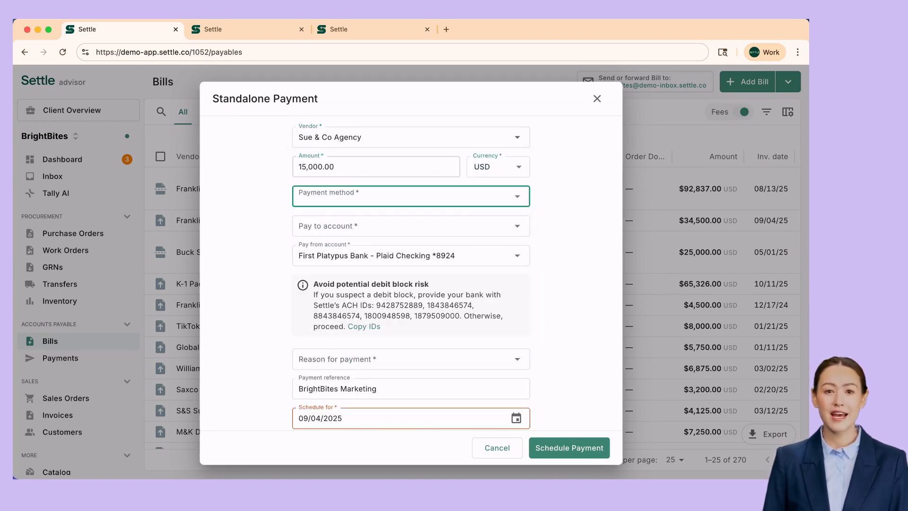
click(337, 204)
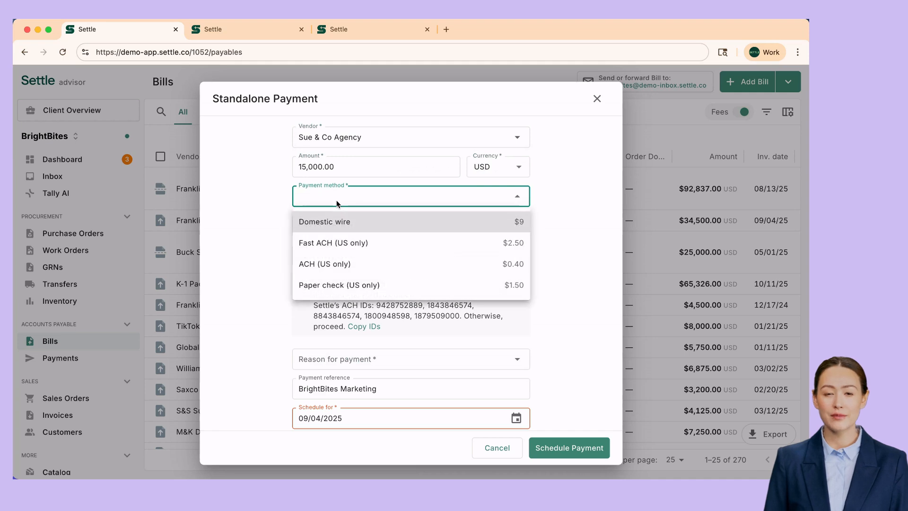
click(330, 261)
click(374, 226)
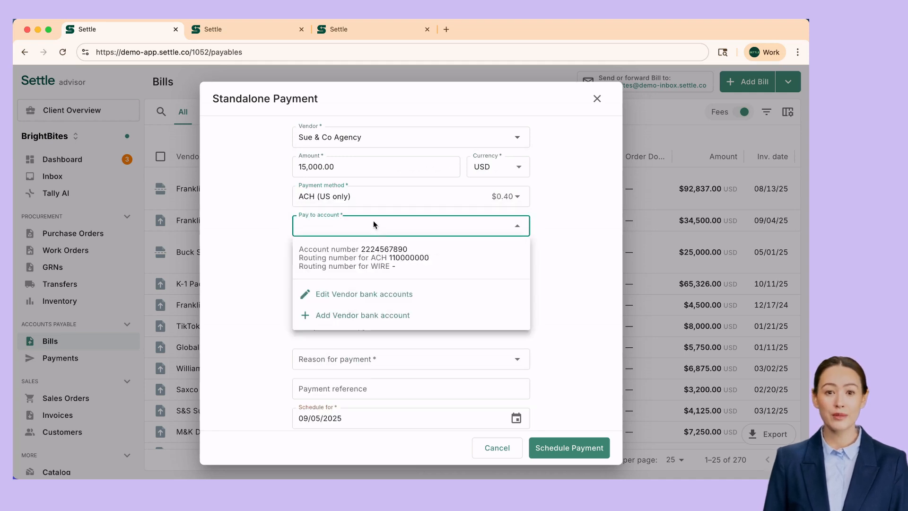
click(370, 256)
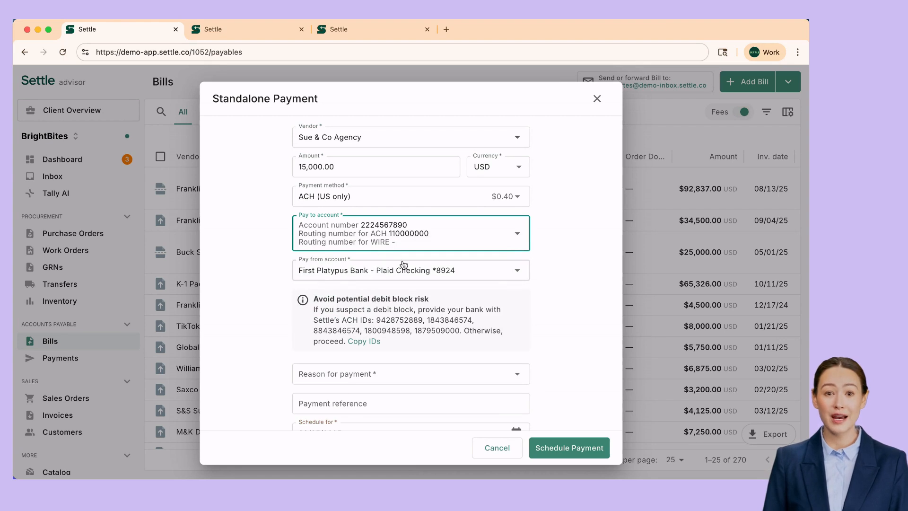
scroll(543, 272, down, 4)
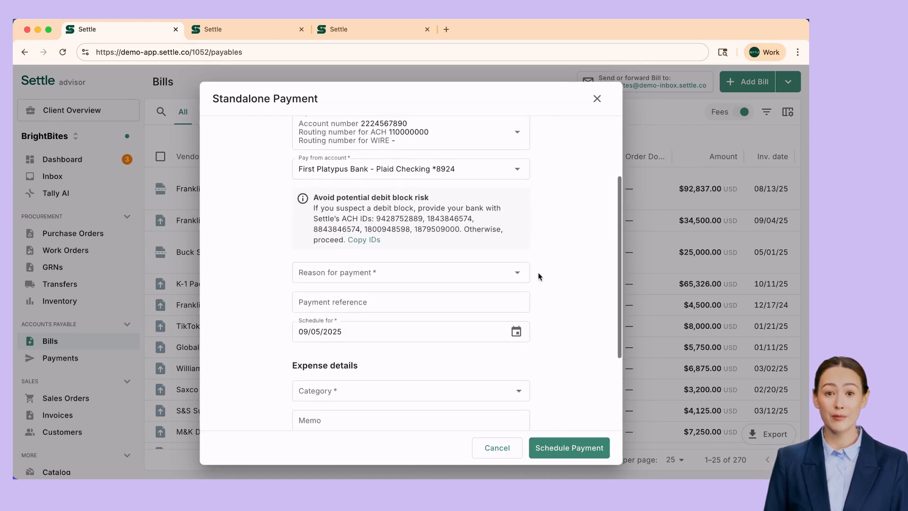
Set the payment reason to Marketing with reference 'September 2025 Design Work'.
click(413, 276)
click(371, 362)
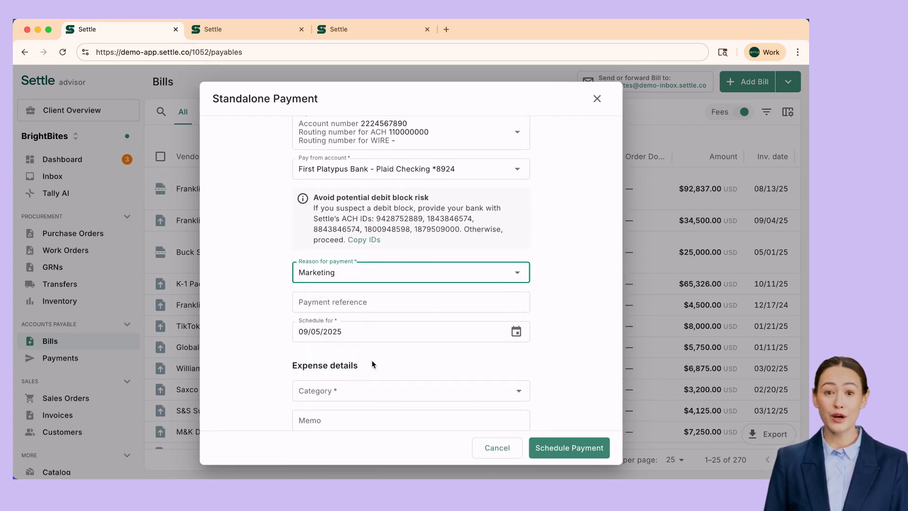
click(421, 301)
text(September 2025 Design Work)
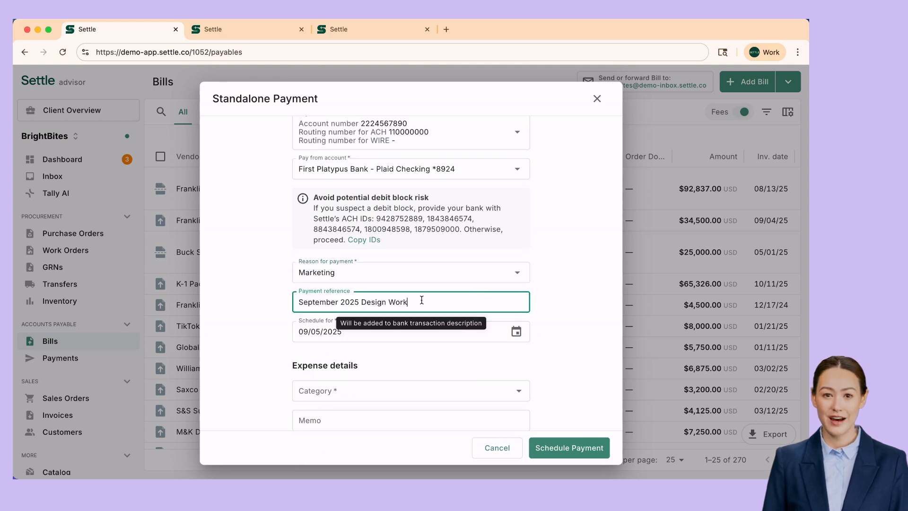
click(545, 288)
scroll(545, 287, down, 3)
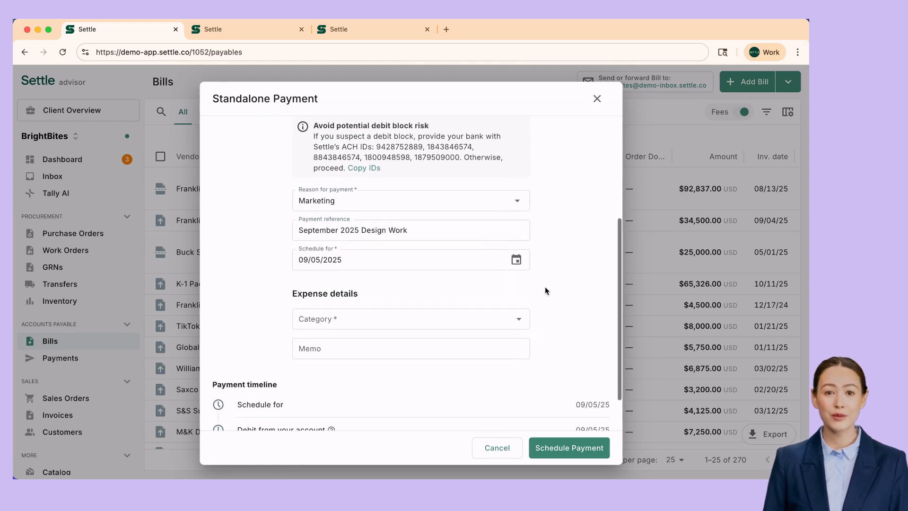
scroll(544, 290, down, 2)
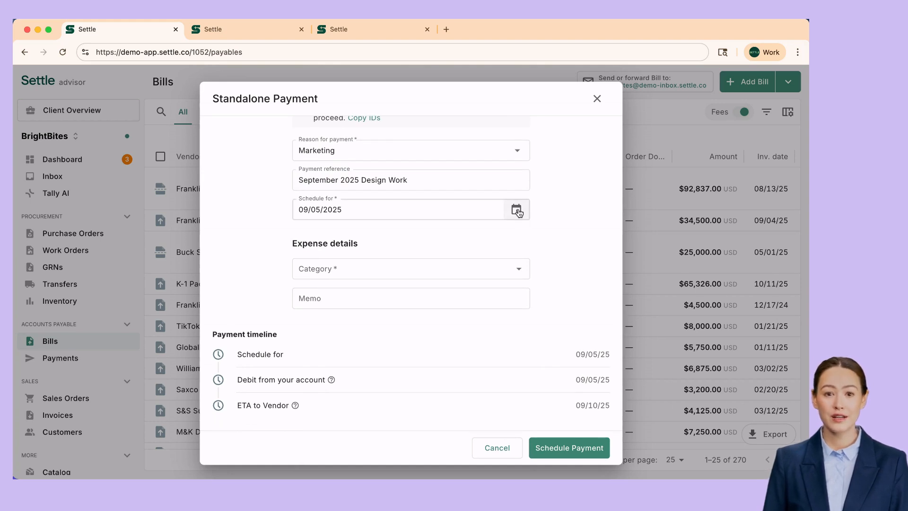
File it under the Marketing category and schedule it for 09/08/2025.
click(476, 265)
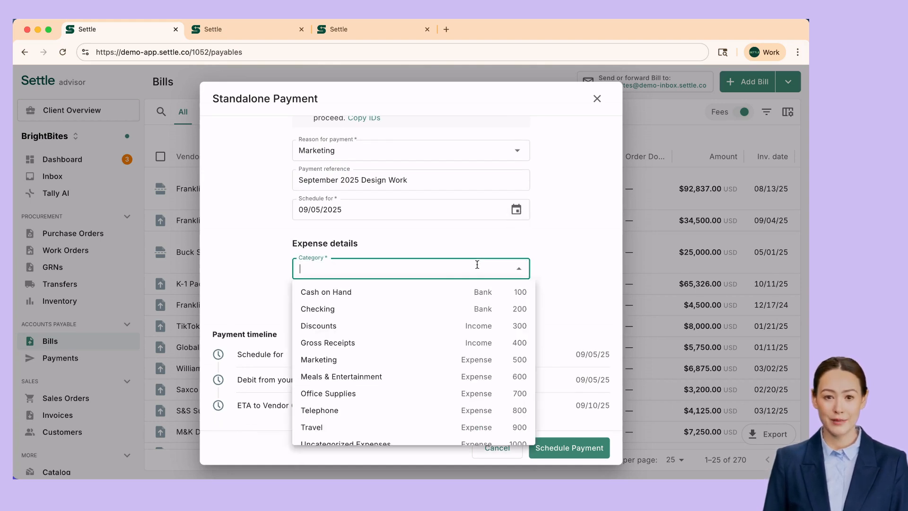
click(376, 362)
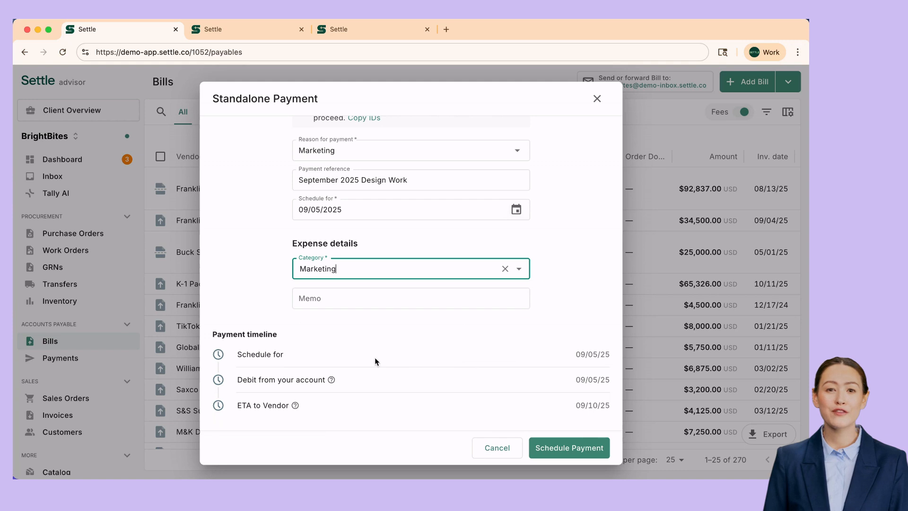
click(516, 209)
click(407, 312)
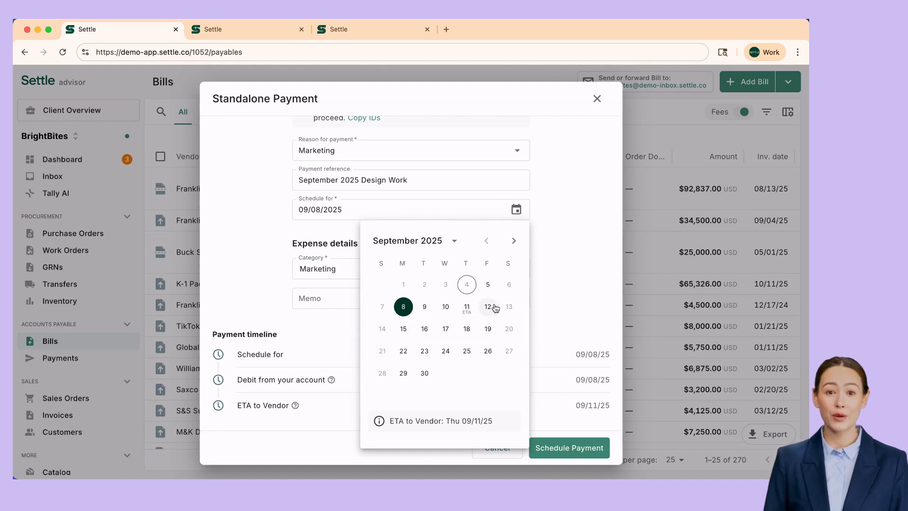
click(541, 257)
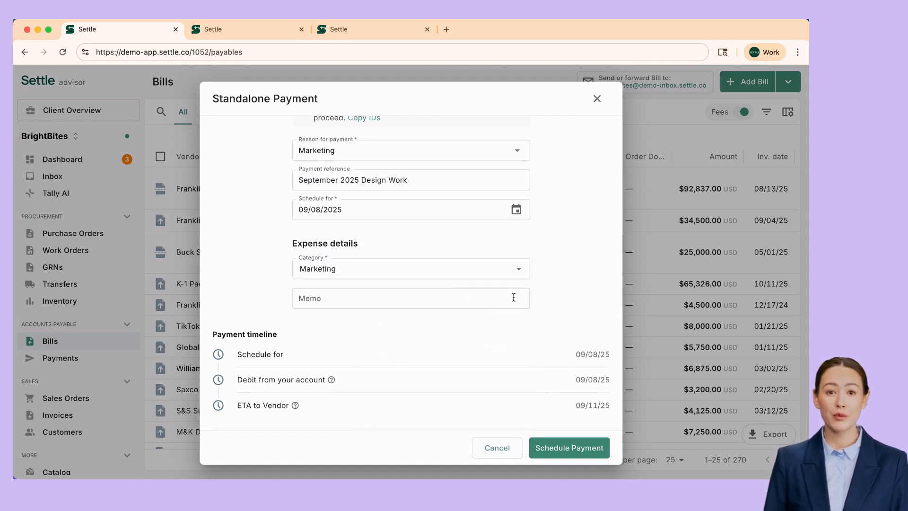
click(558, 443)
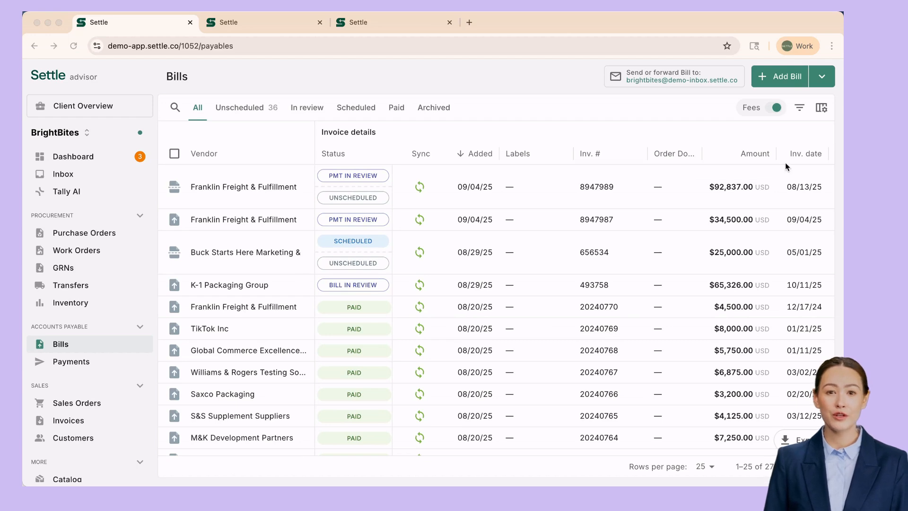
Start a recurring payment of 12,500 to Select Management Group, LLC.
click(823, 79)
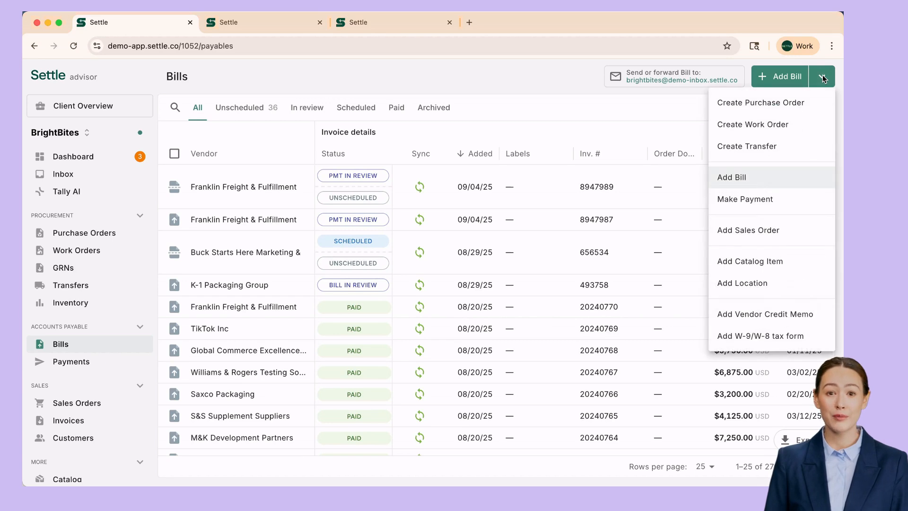
click(757, 199)
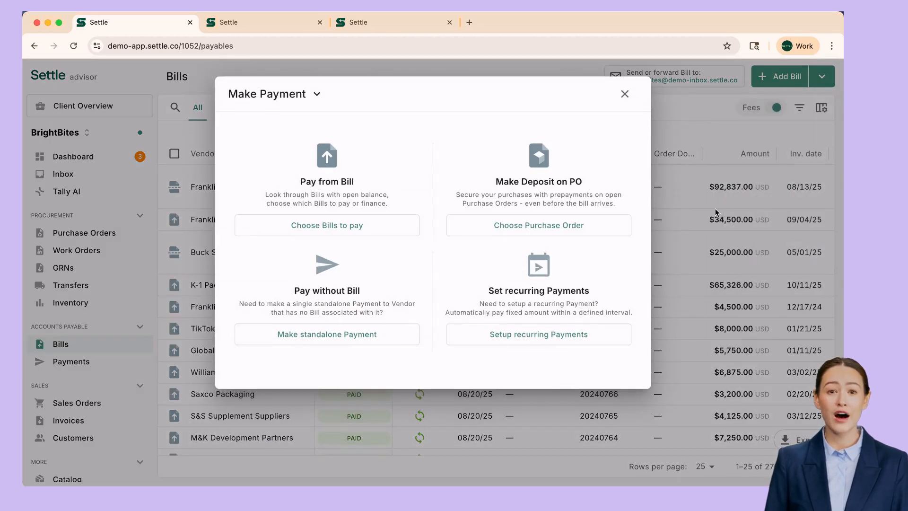
click(549, 337)
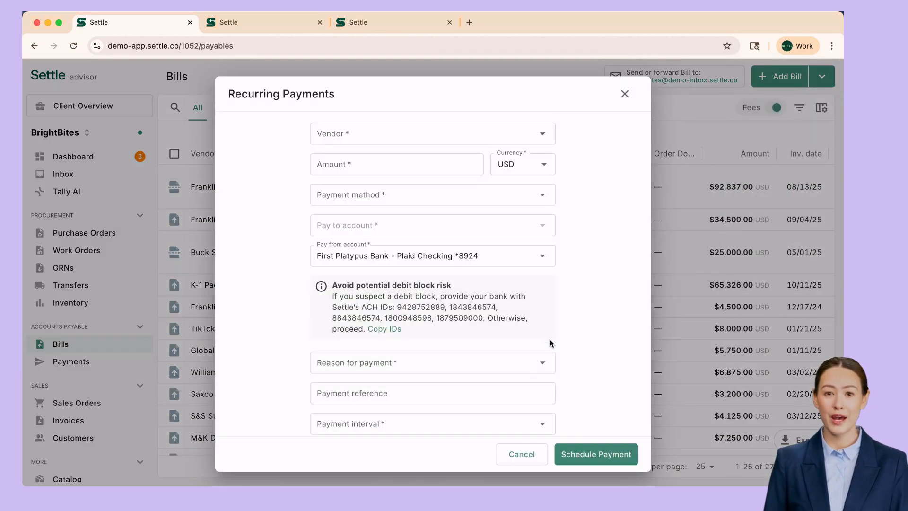
click(397, 138)
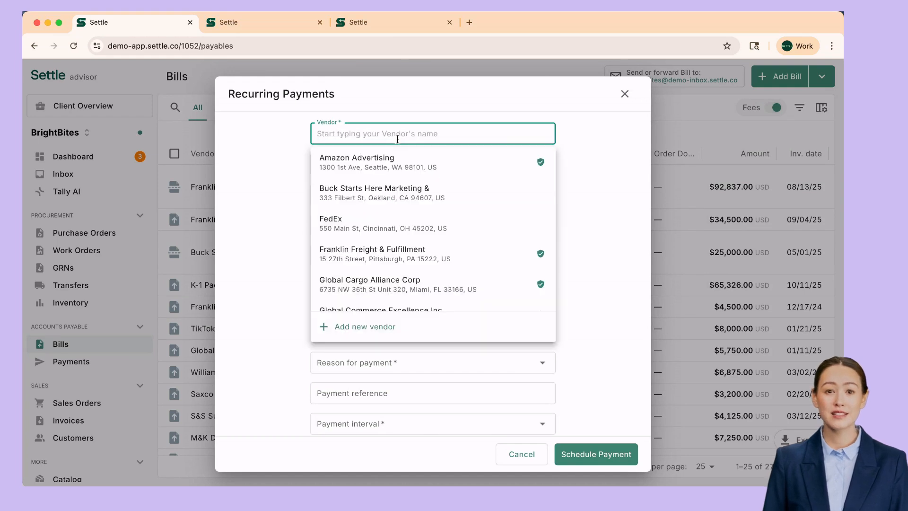
text(sele)
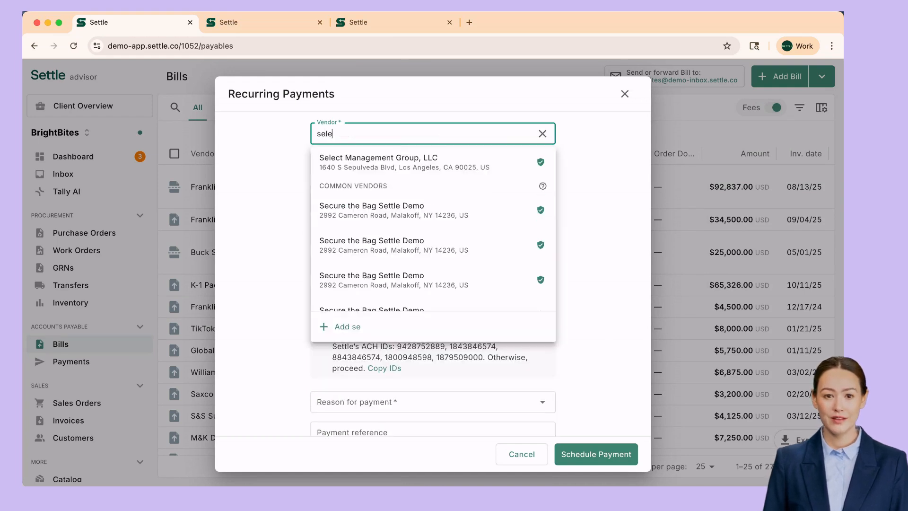
click(401, 158)
click(399, 168)
text(12,500)
key(Tab)
key(Tab)
Pay by standard ACH into the vendor's bank account.
click(407, 198)
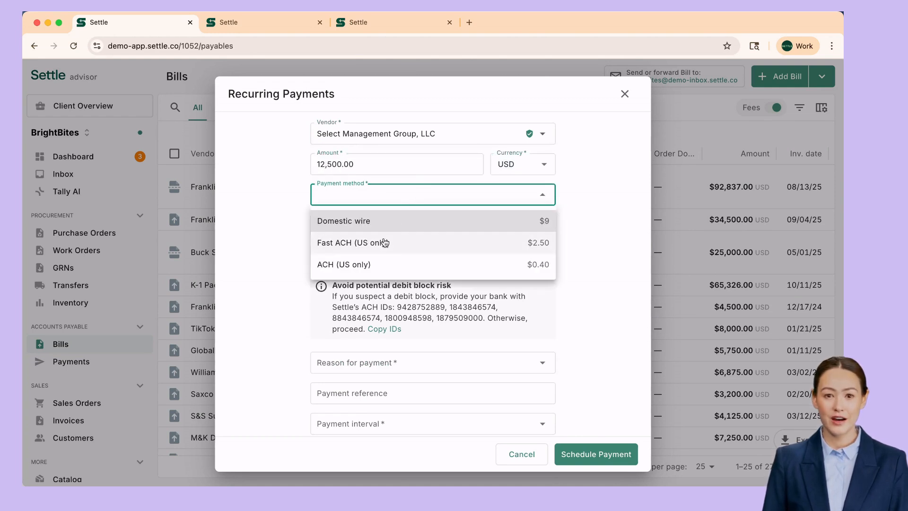
click(376, 266)
click(403, 226)
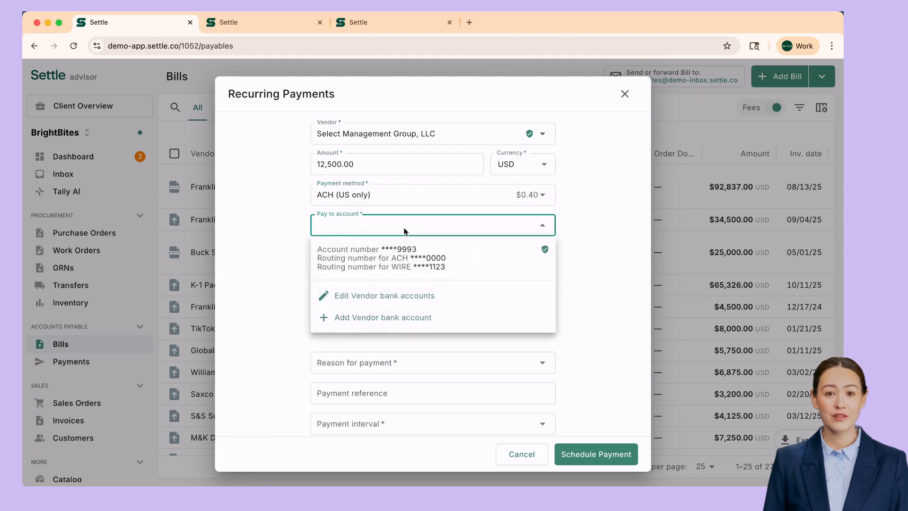
click(402, 255)
click(567, 273)
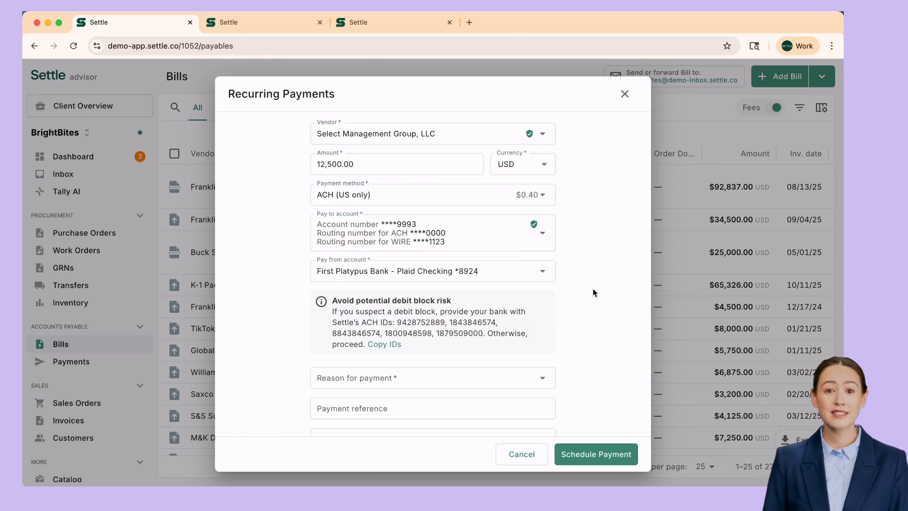
scroll(594, 292, down, 3)
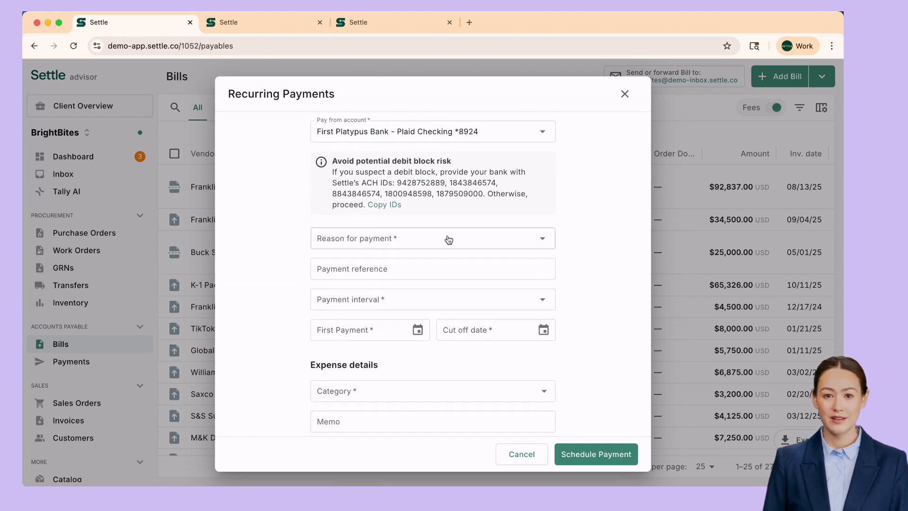
Set the reason to Property with reference 'BrightBites Monthly Rent'.
click(448, 239)
click(386, 264)
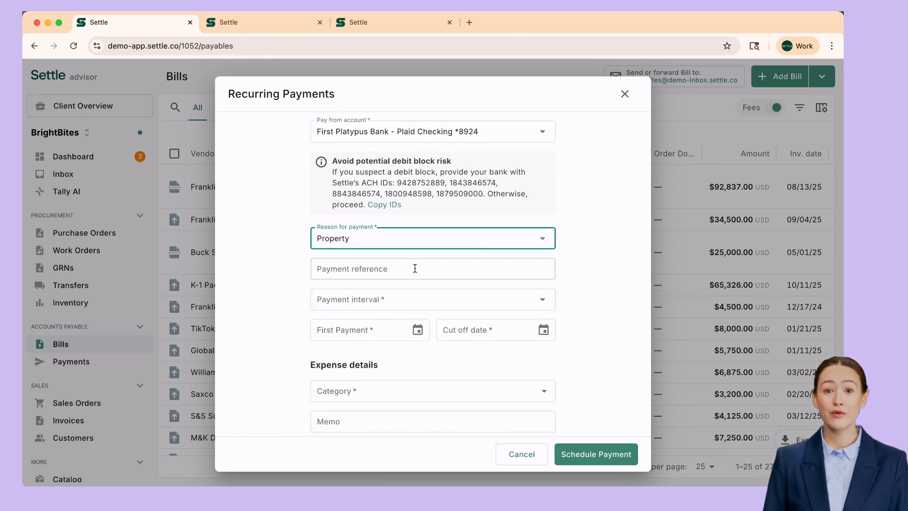
click(448, 269)
text(BrightBites Monthly Rent)
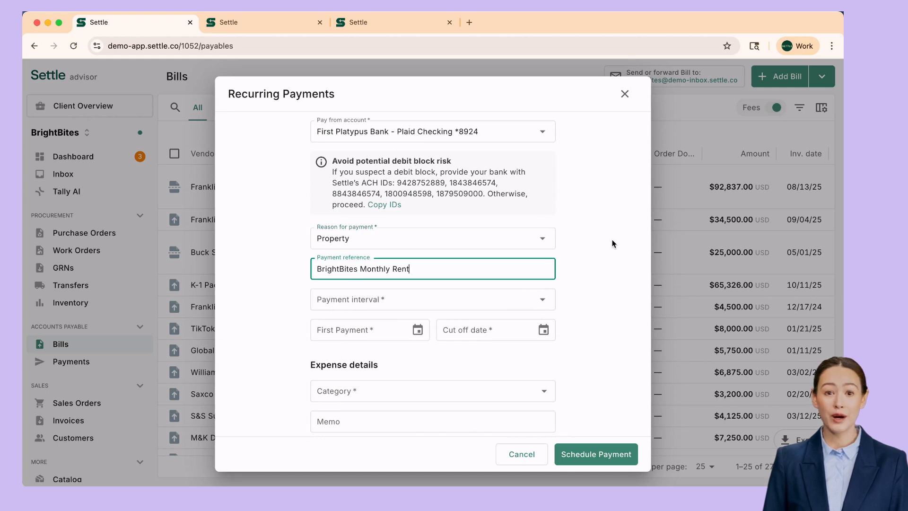
click(573, 295)
Repeat the payment Monthly from 09/15/2025 until 09/16/2026.
scroll(573, 294, down, 1)
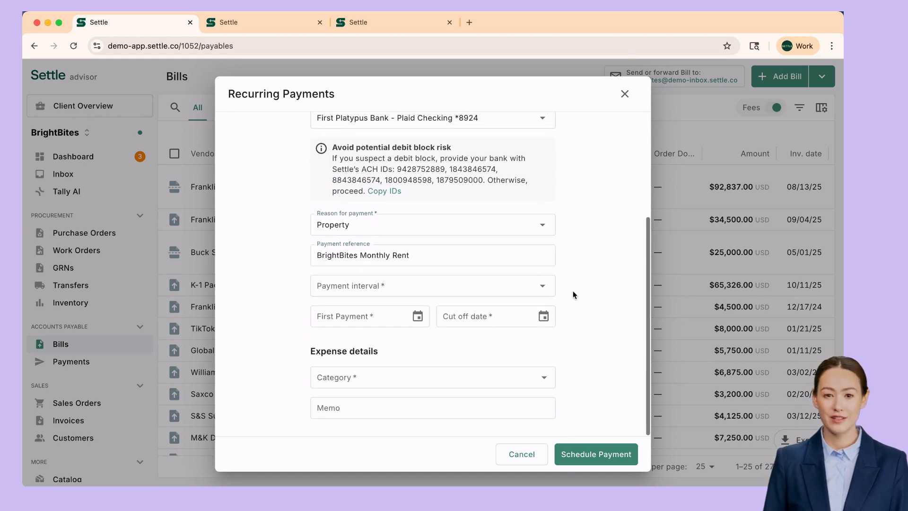
click(505, 291)
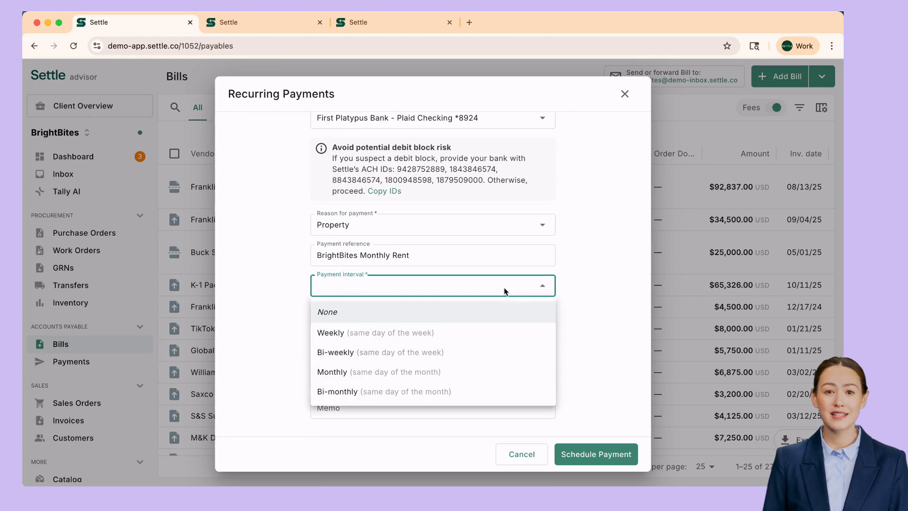
click(353, 374)
click(420, 318)
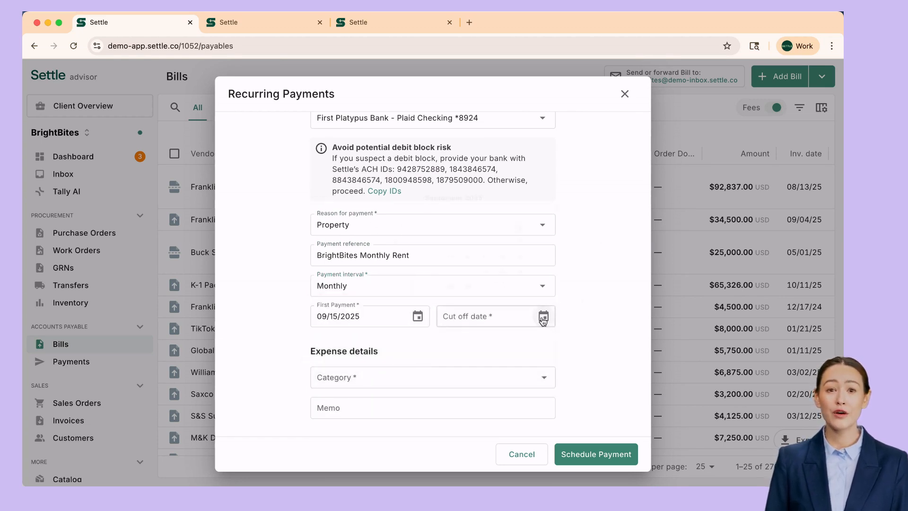
click(543, 318)
click(494, 136)
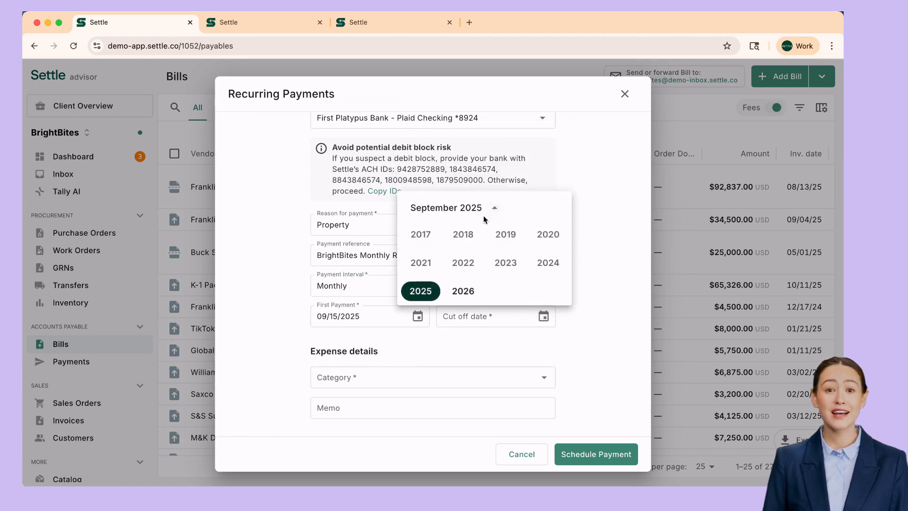
click(468, 292)
click(485, 231)
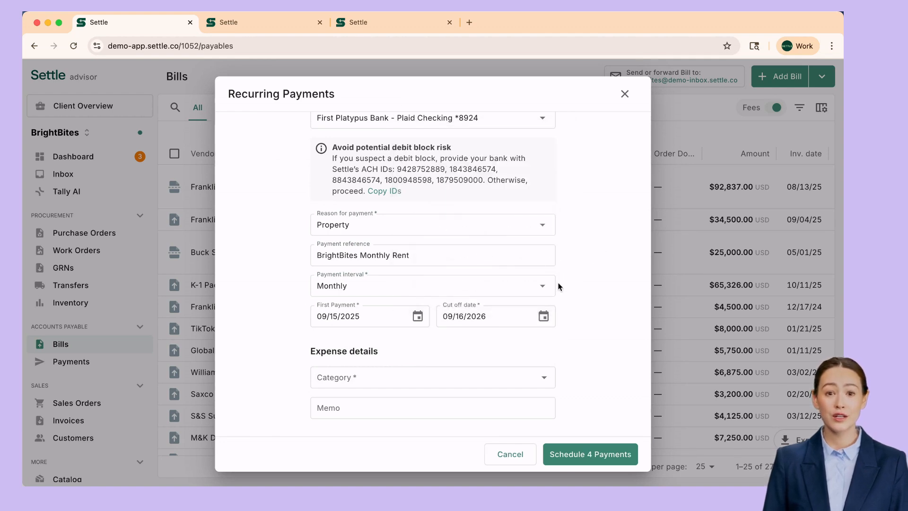
Review Payment 2's details and schedule all 13 recurring payments.
scroll(576, 343, down, 2)
scroll(360, 306, down, 6)
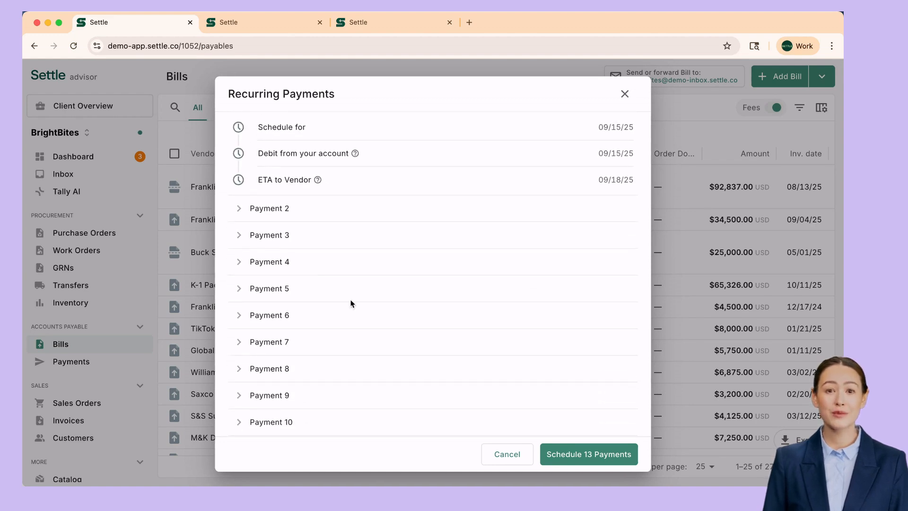
click(239, 208)
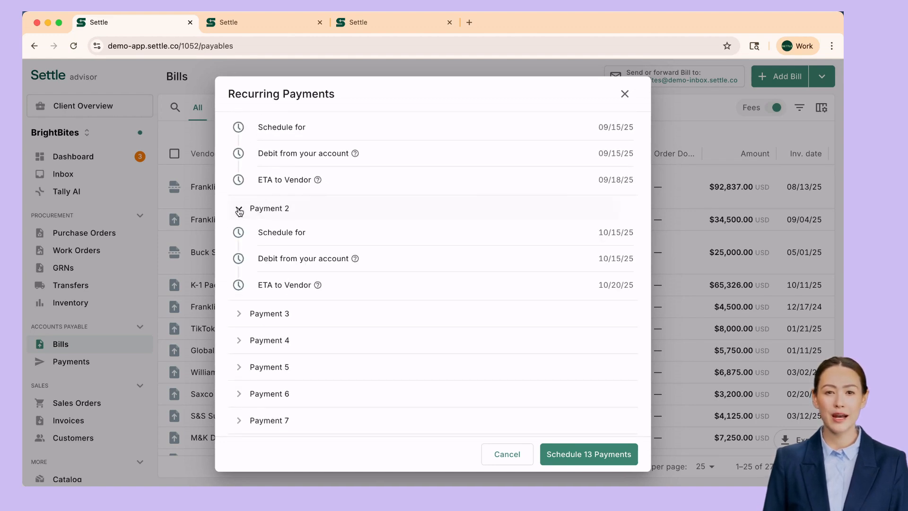
click(574, 452)
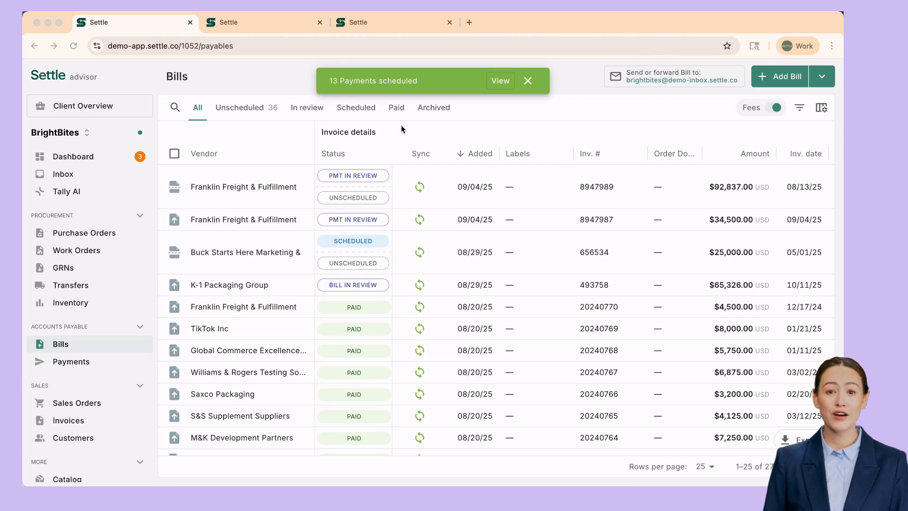
View the new recurring payments, then open the Select Management Group schedule.
click(501, 82)
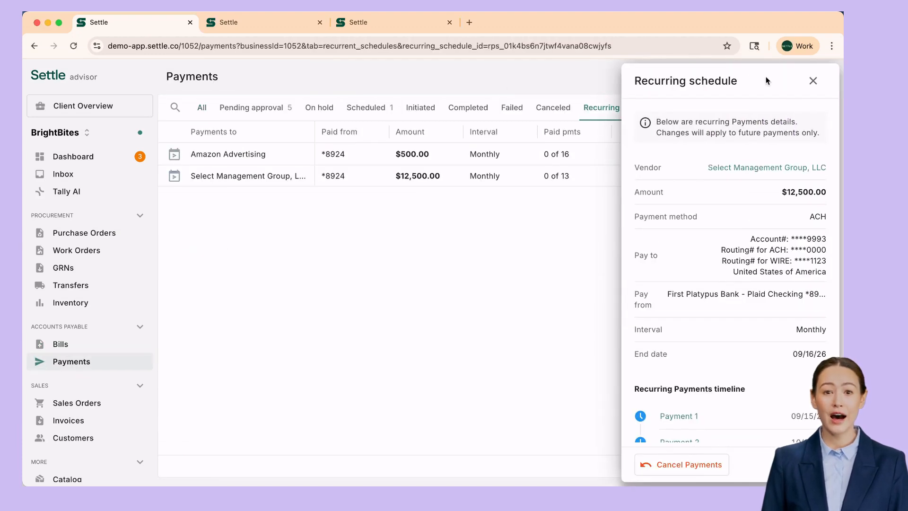
click(813, 81)
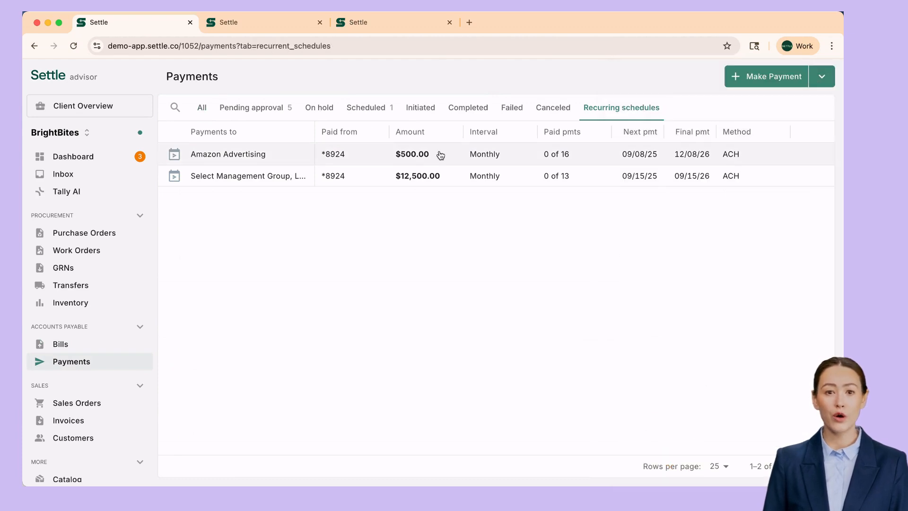
click(354, 182)
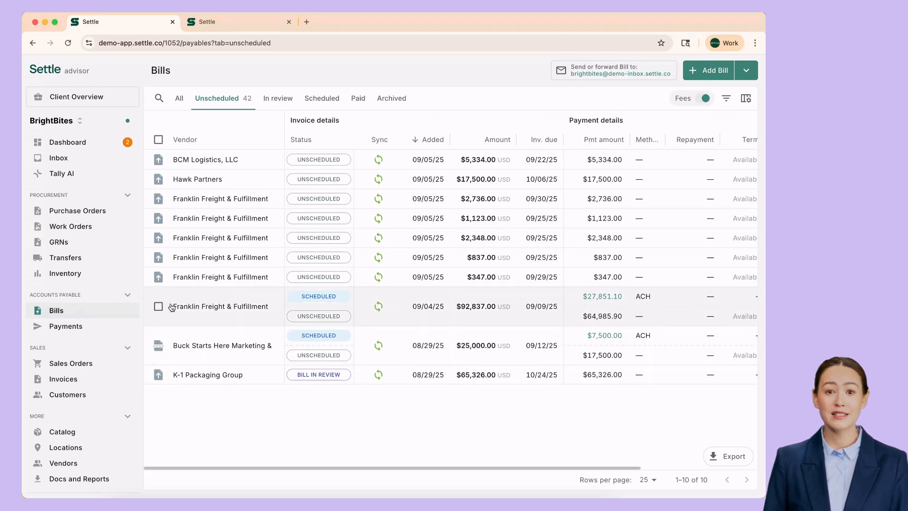
Select the $837, $347 and $92,837 Franklin Freight bills and start paying them.
click(158, 278)
click(158, 258)
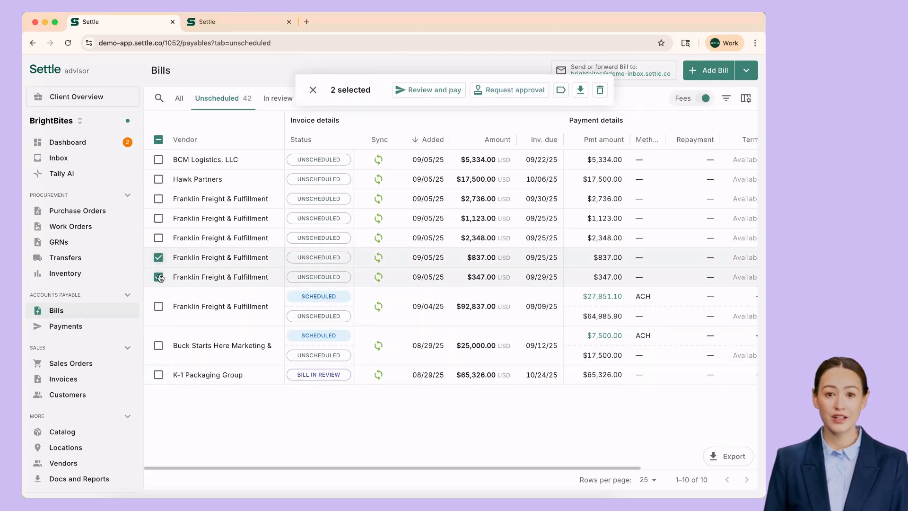
click(158, 307)
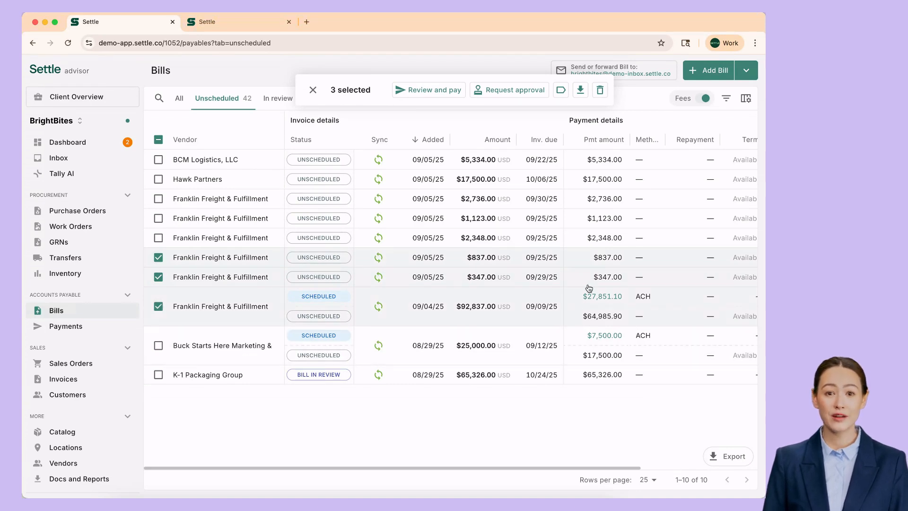
click(423, 93)
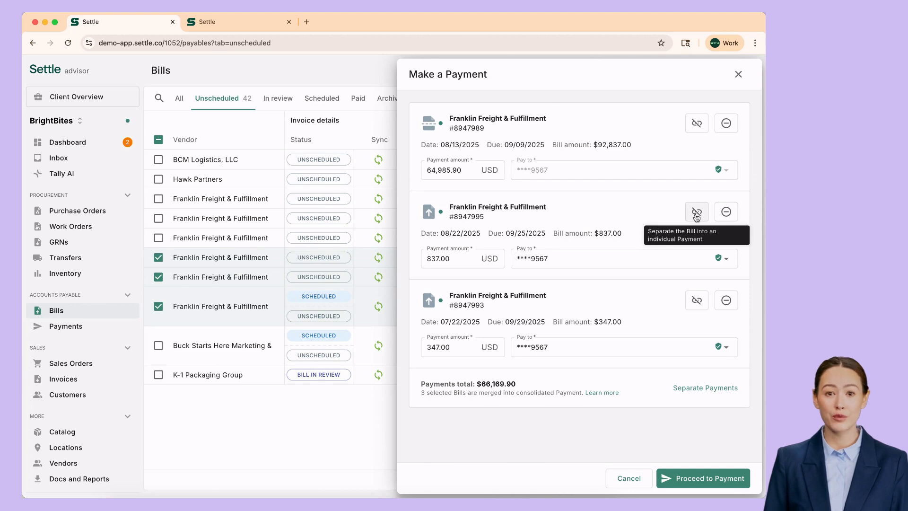
Split the $347 bill into its own payment and keep Payment 2's existing account.
click(696, 300)
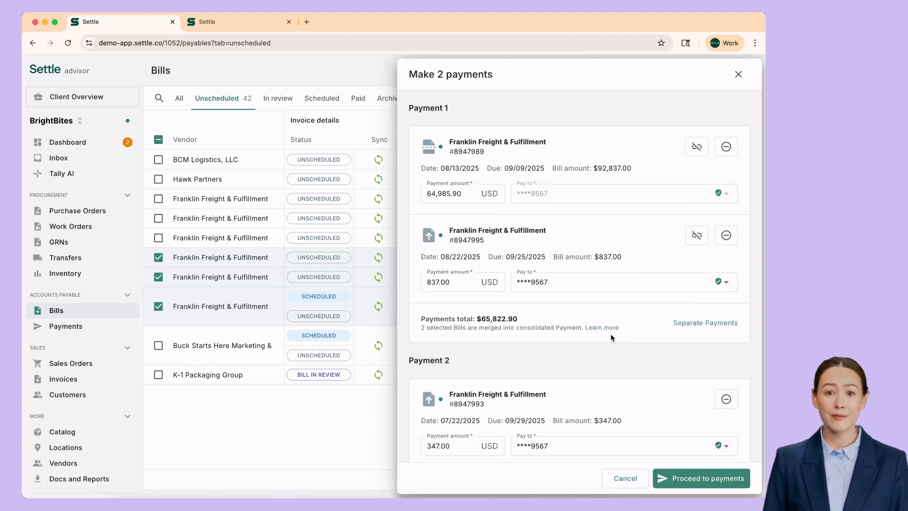
scroll(620, 358, down, 1)
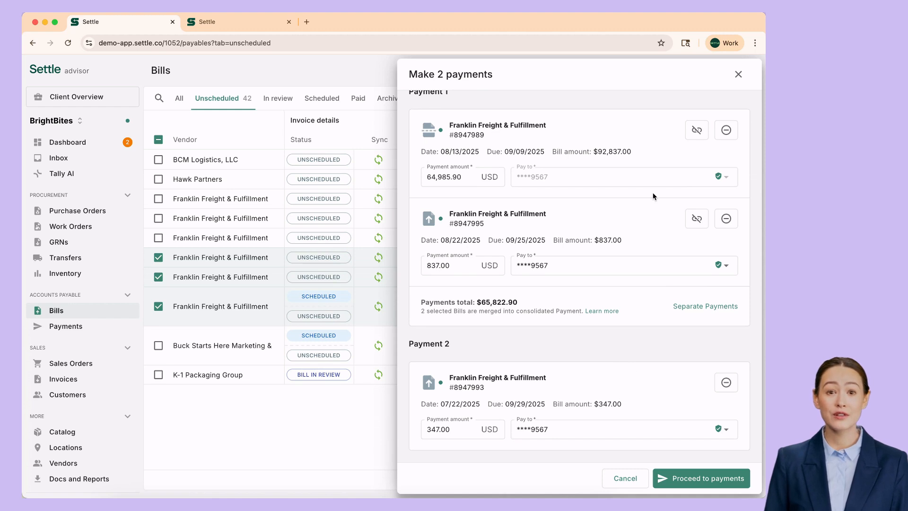
scroll(608, 264, up, 1)
scroll(607, 263, down, 1)
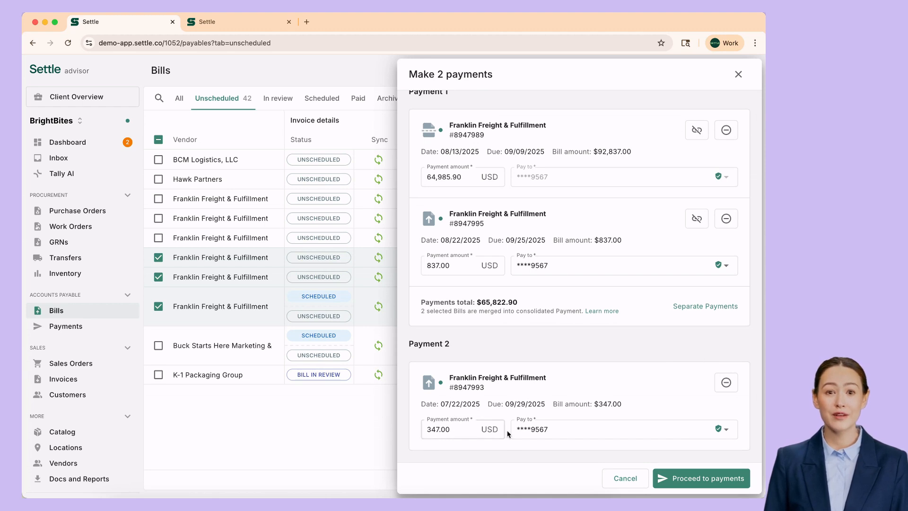
click(540, 429)
click(487, 342)
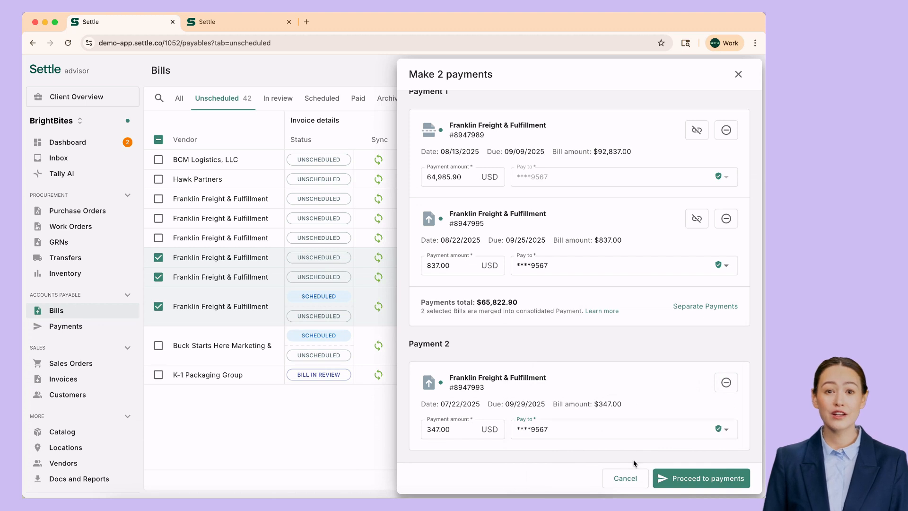
Schedule both Franklin Freight payments by ACH (US only) on a single 09/08/2025 date.
click(677, 479)
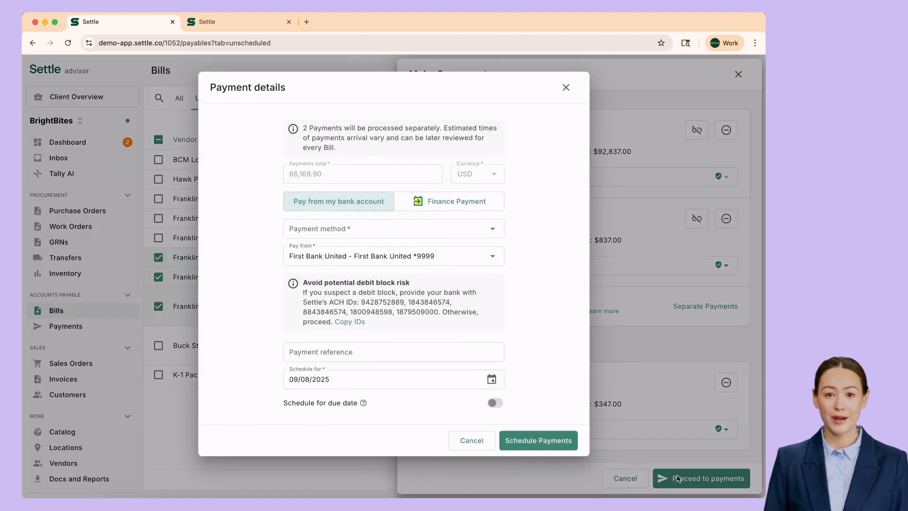
click(368, 229)
click(345, 287)
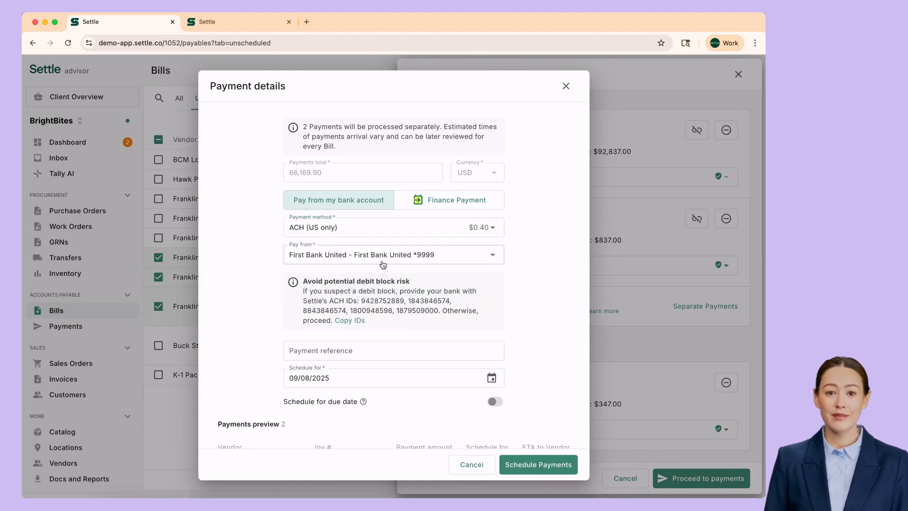
scroll(419, 311, down, 3)
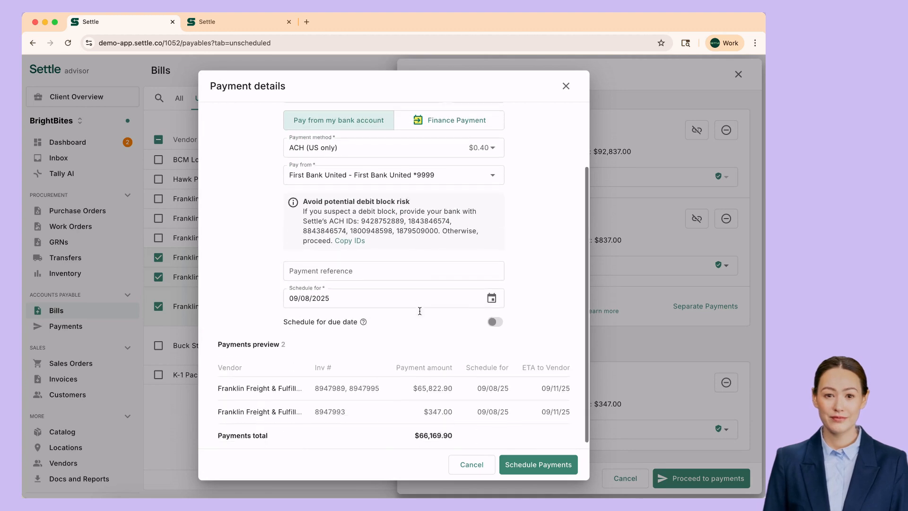
click(496, 316)
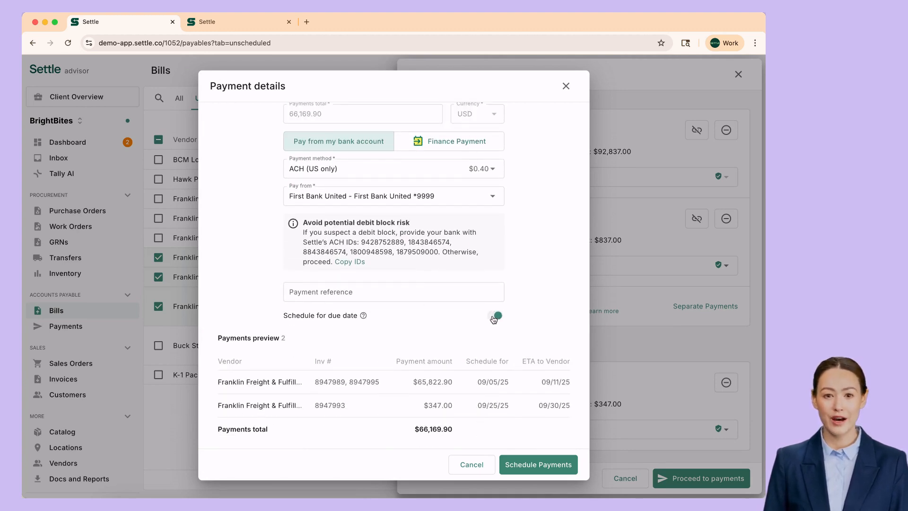
click(494, 317)
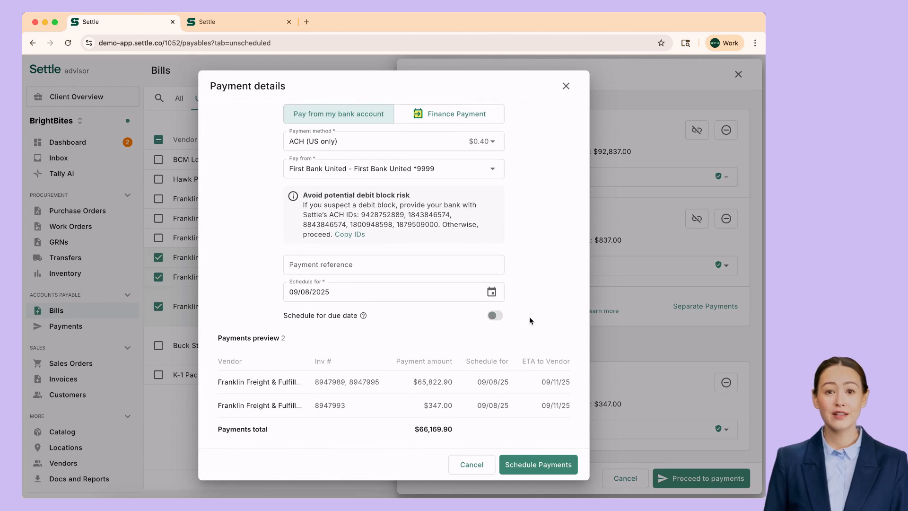
click(534, 463)
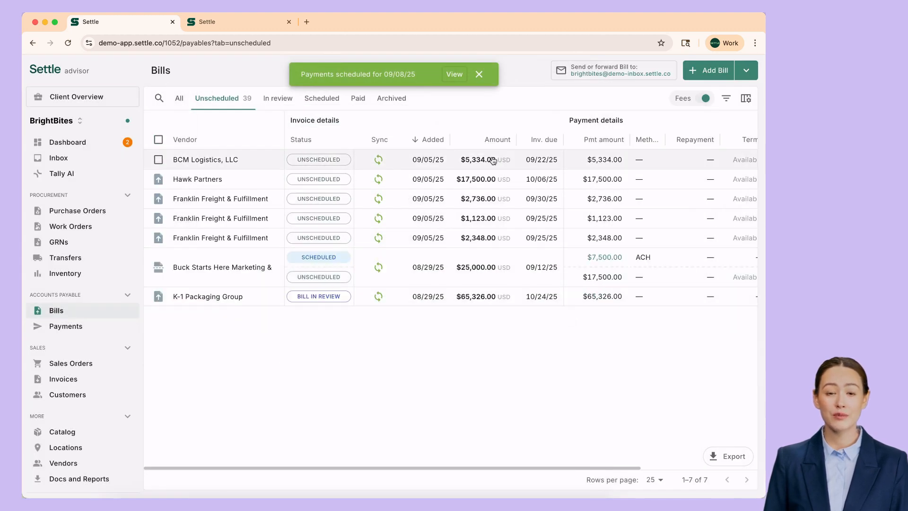
Inspect the $65,822.90 consolidated Franklin Freight payment among scheduled payments, then return to Bills.
click(453, 75)
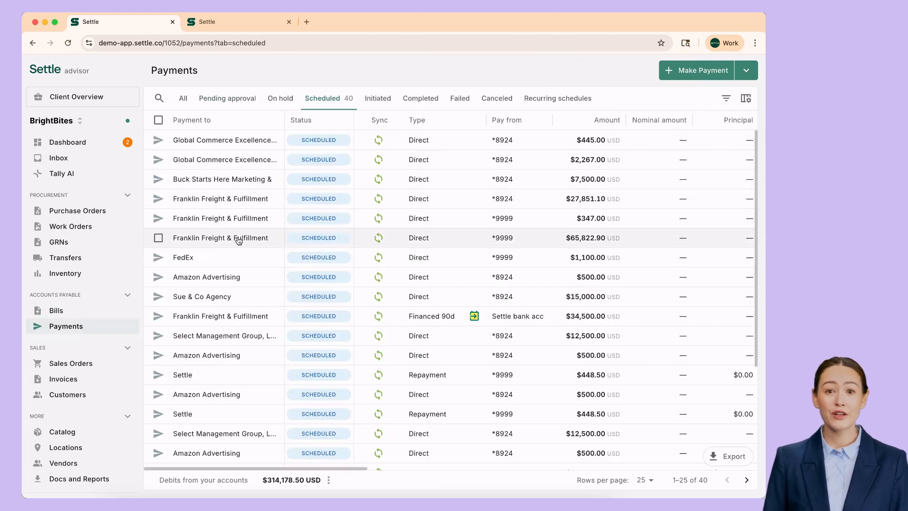
scroll(461, 245, right, 2)
scroll(461, 245, right, 20)
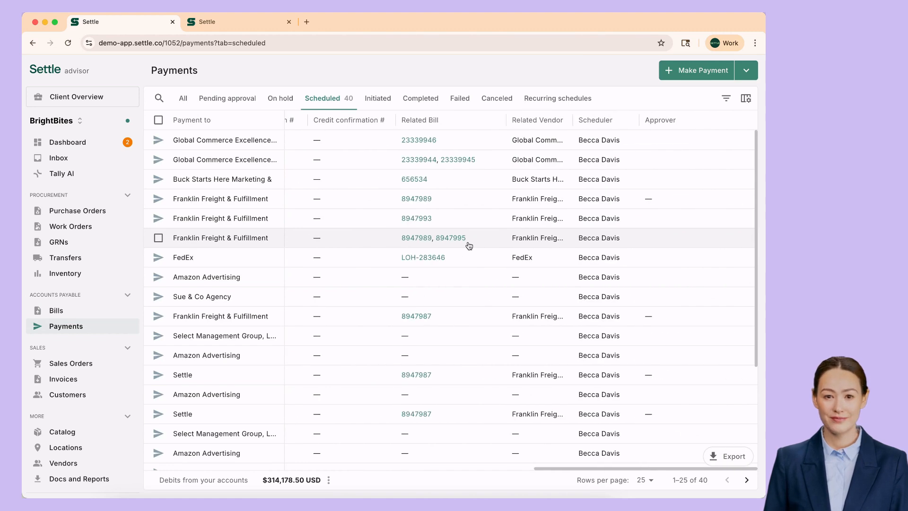
click(209, 237)
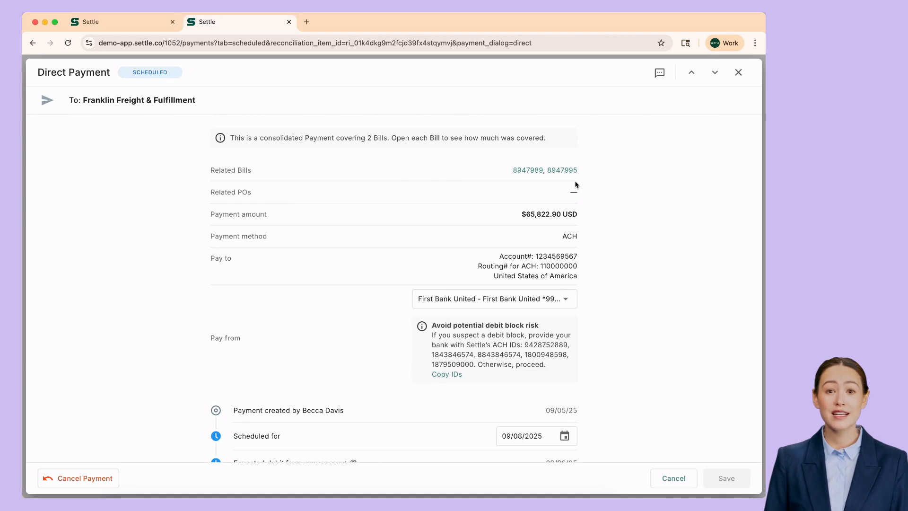
click(739, 74)
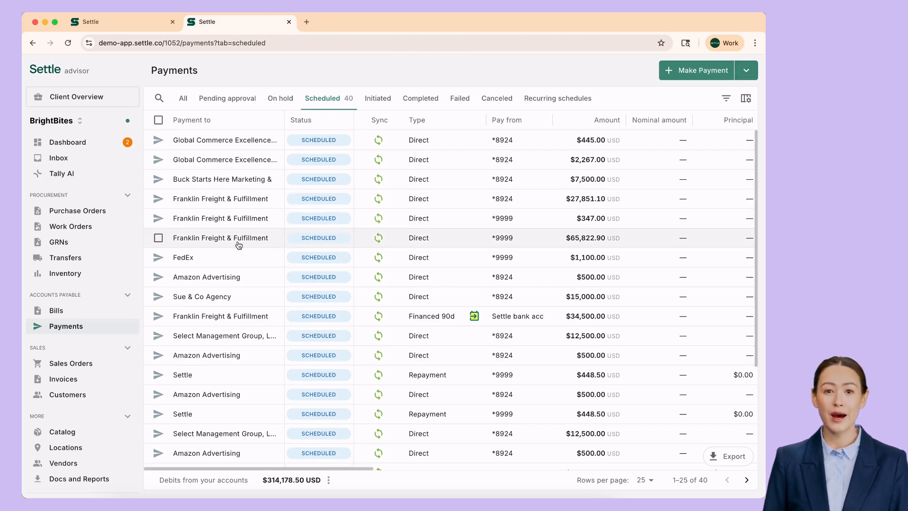
click(58, 312)
Select the $2,736.00 Franklin Freight, Hawk Partners and BCM Logistics bills for review and payment.
click(158, 198)
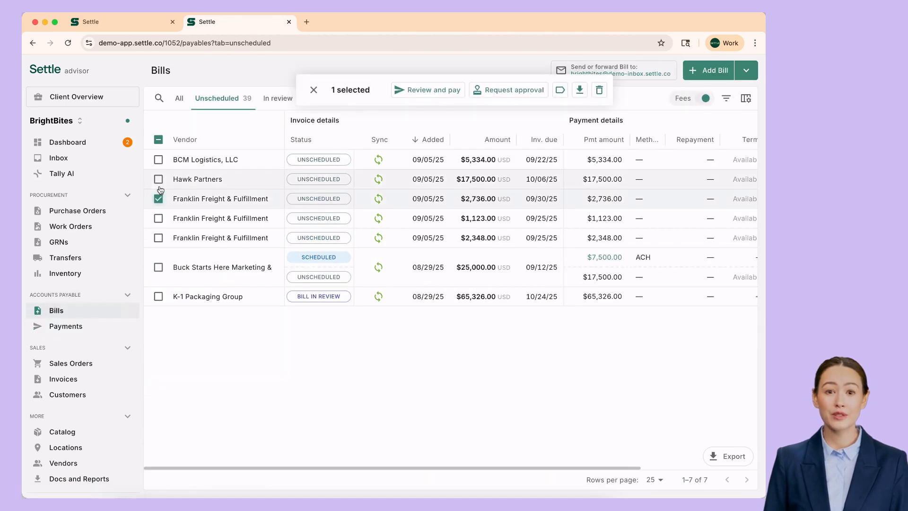
click(158, 179)
click(159, 161)
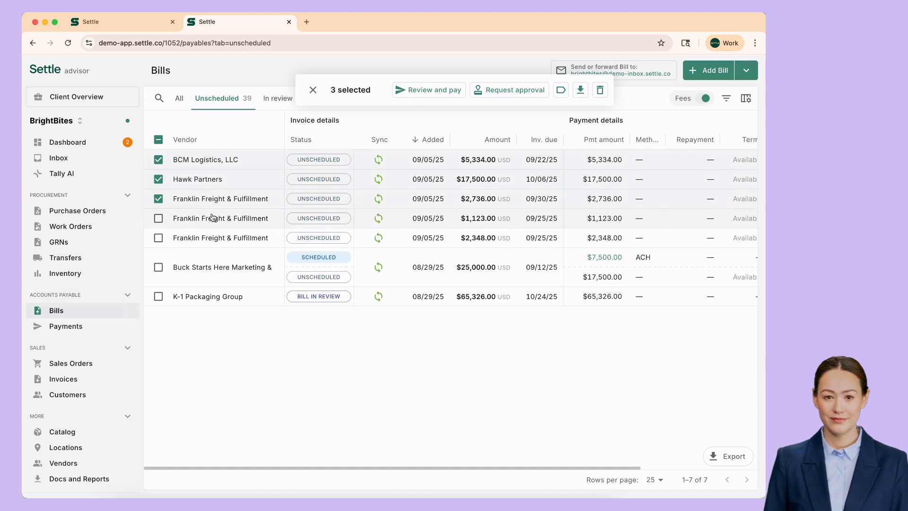
click(430, 92)
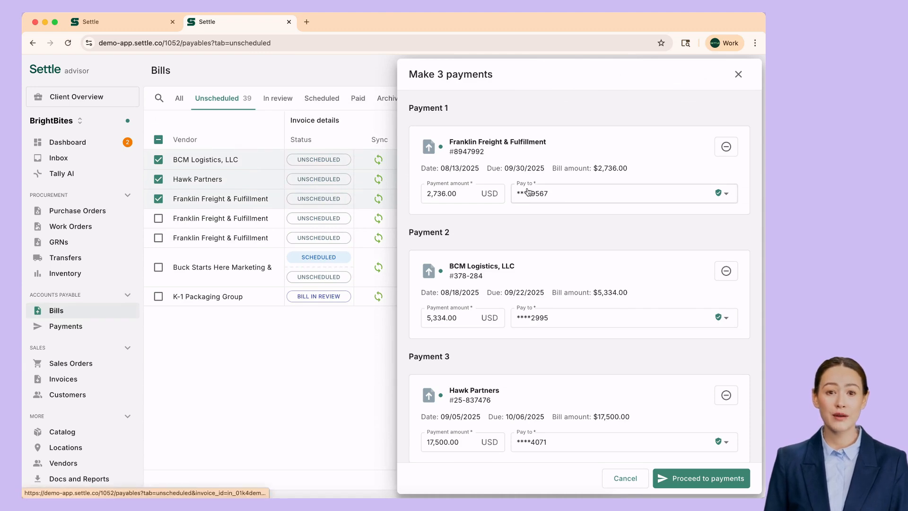
Keep Payment 1's default vendor bank account and continue to payment details.
click(573, 192)
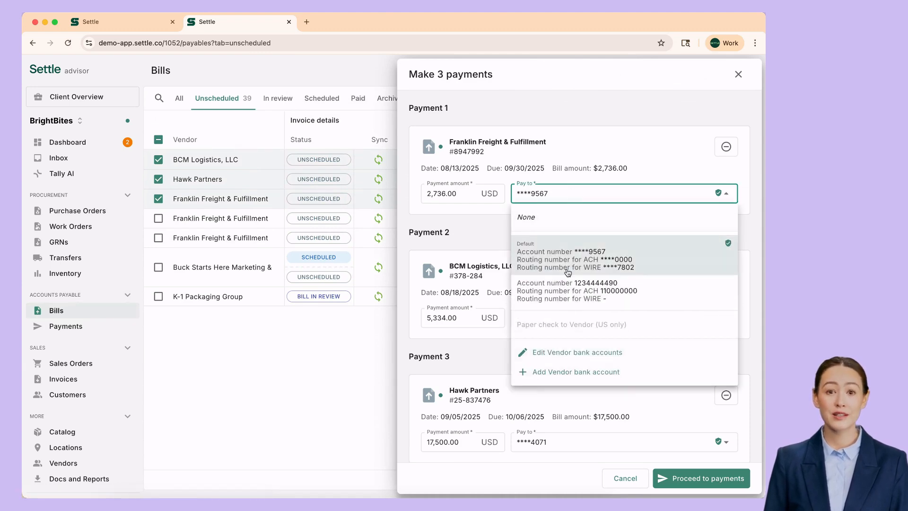
click(480, 233)
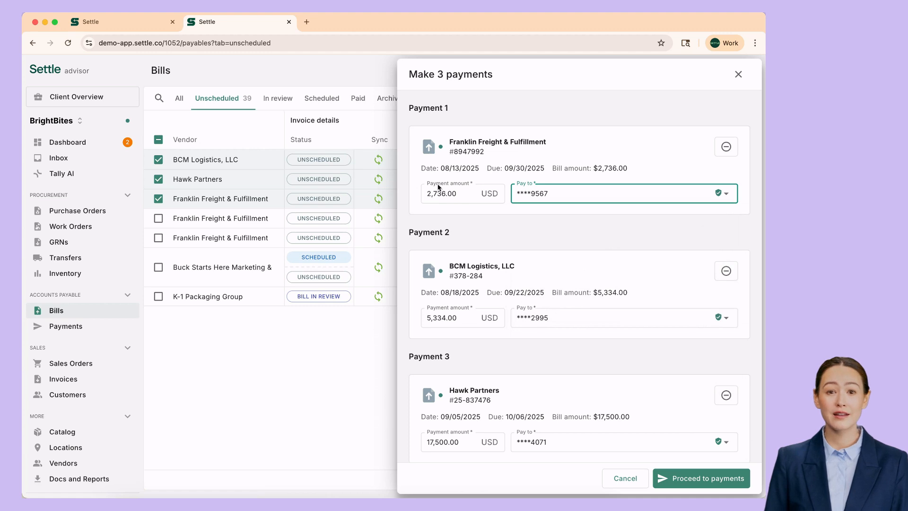
scroll(518, 279, down, 1)
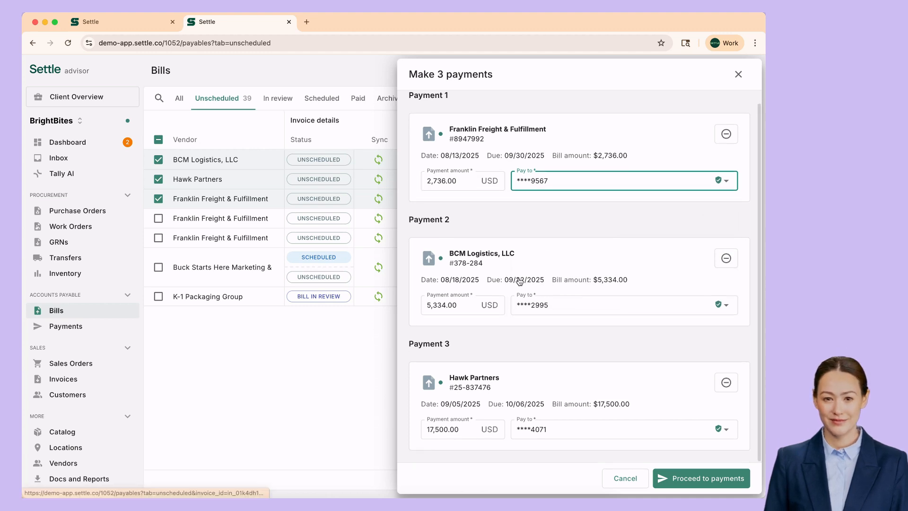
click(708, 479)
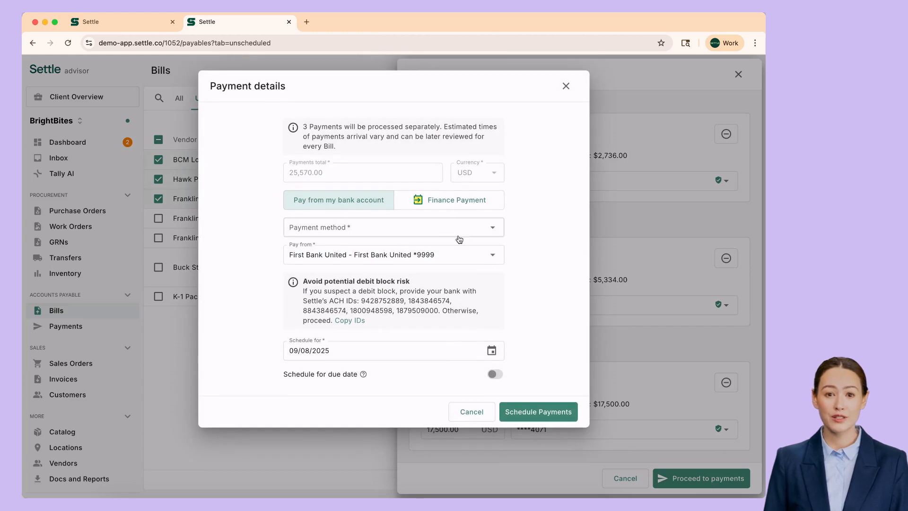
Schedule the three payments by ACH (US only) from First Bank United *9999 for 09/08/2025.
click(441, 228)
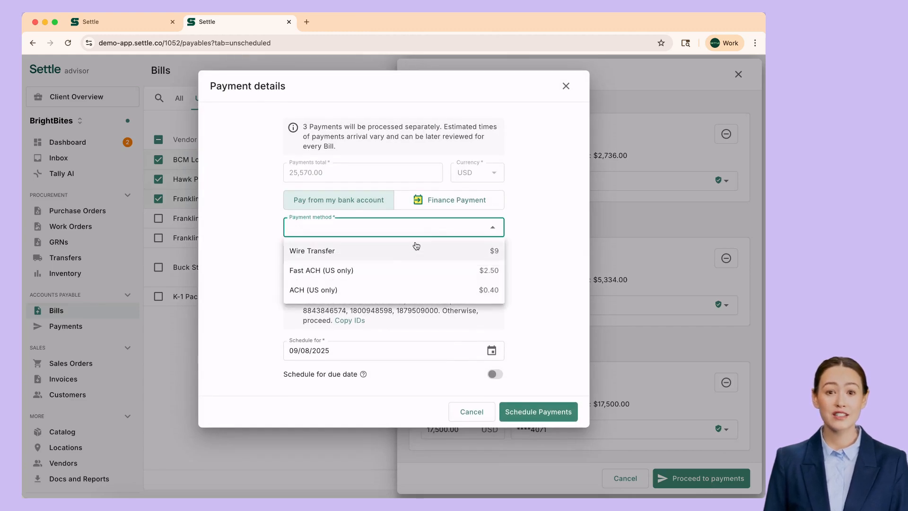
click(371, 290)
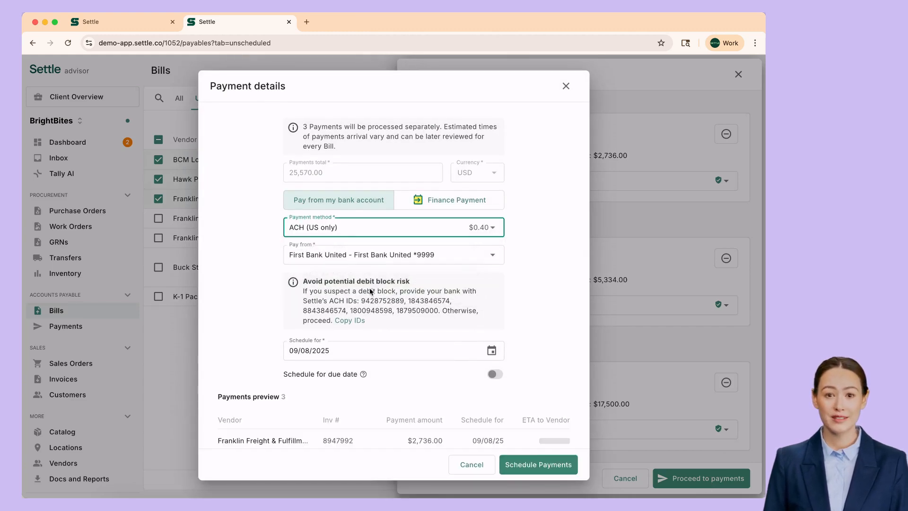
click(409, 256)
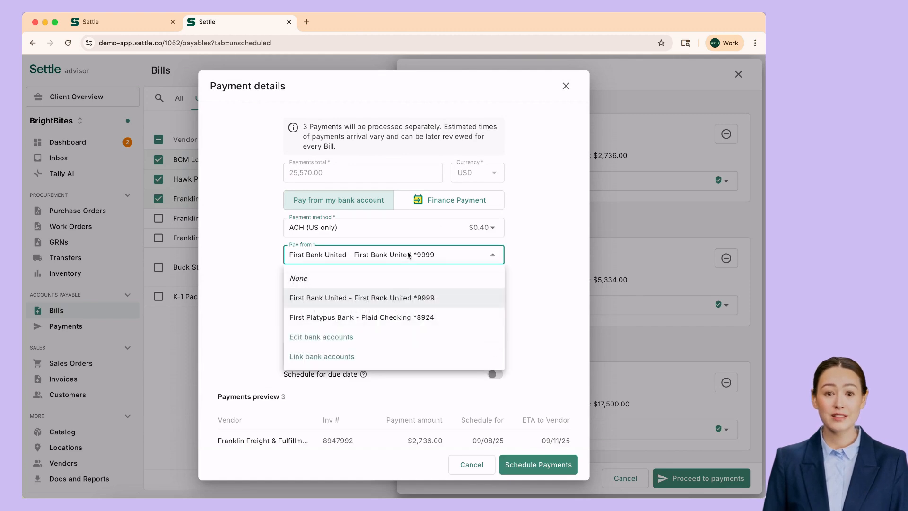
click(431, 299)
scroll(515, 304, down, 2)
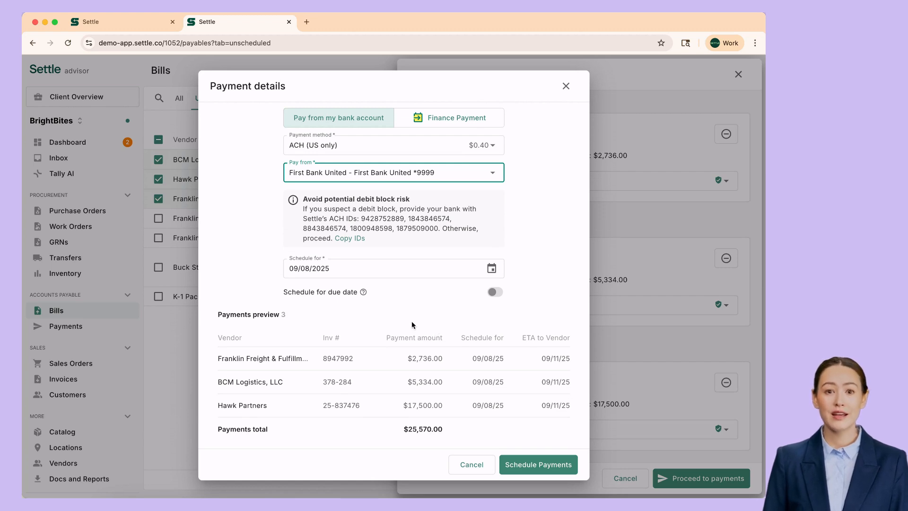
click(559, 304)
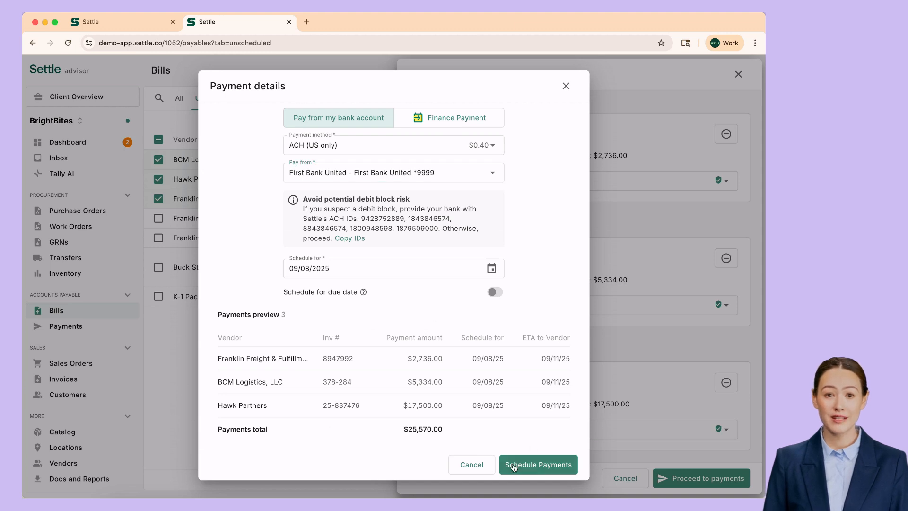
click(537, 465)
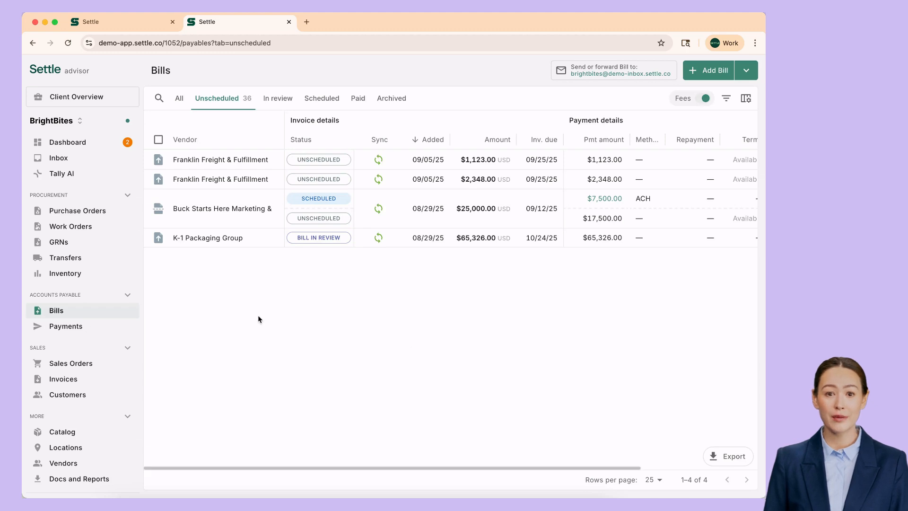
Check the Scheduled payments list, then open the $1,123.00 Franklin Freight bill due 09/25/2025.
click(66, 326)
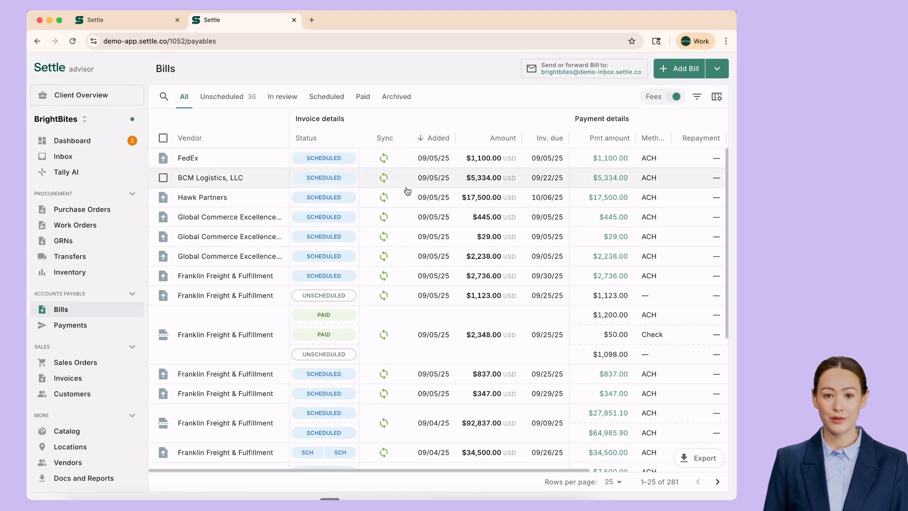
click(367, 304)
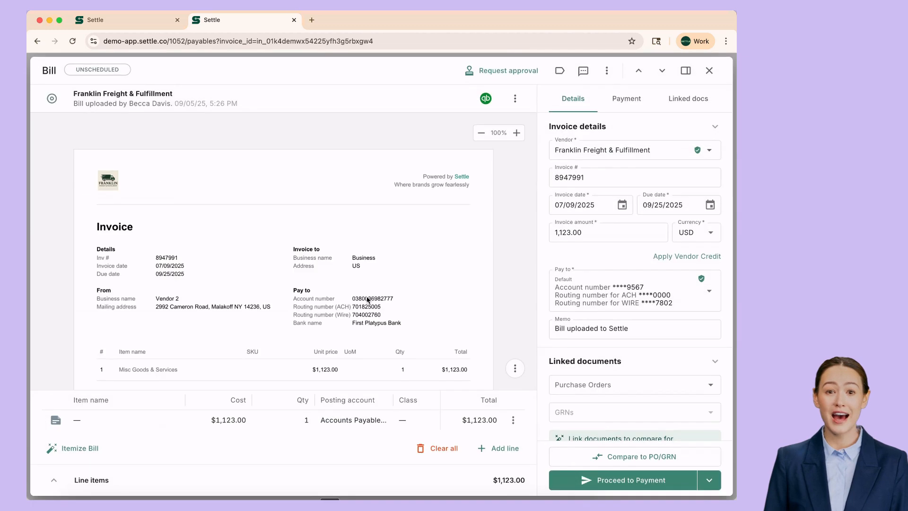
Start an external payment record on this bill with amount 500.00.
click(607, 70)
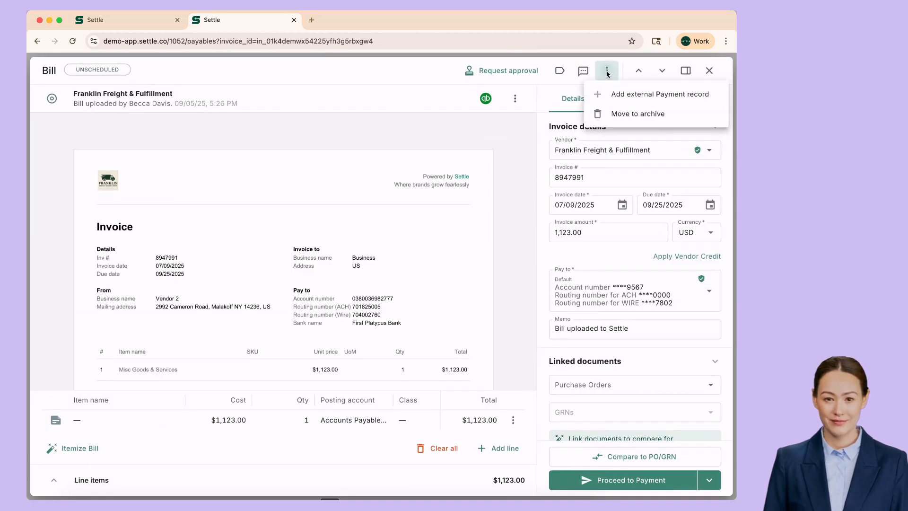
click(615, 104)
click(336, 255)
key(super+a)
text(500.00)
key(Tab)
Record it as ACH from First Bank United *9999, keeping the prefilled reference, and save it.
click(326, 282)
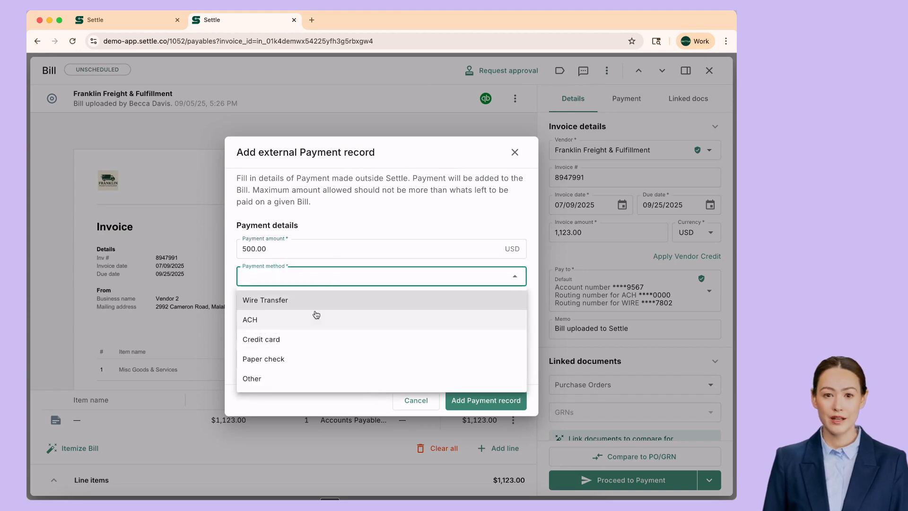
click(304, 323)
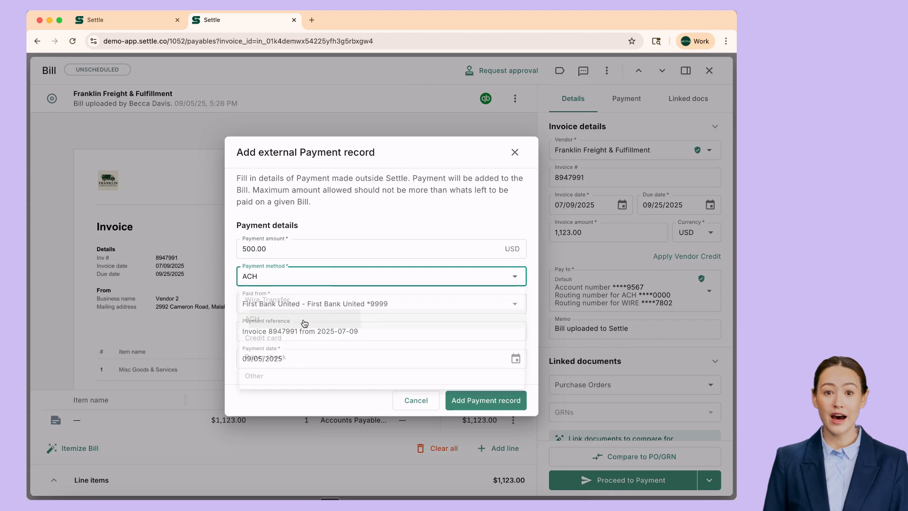
click(392, 307)
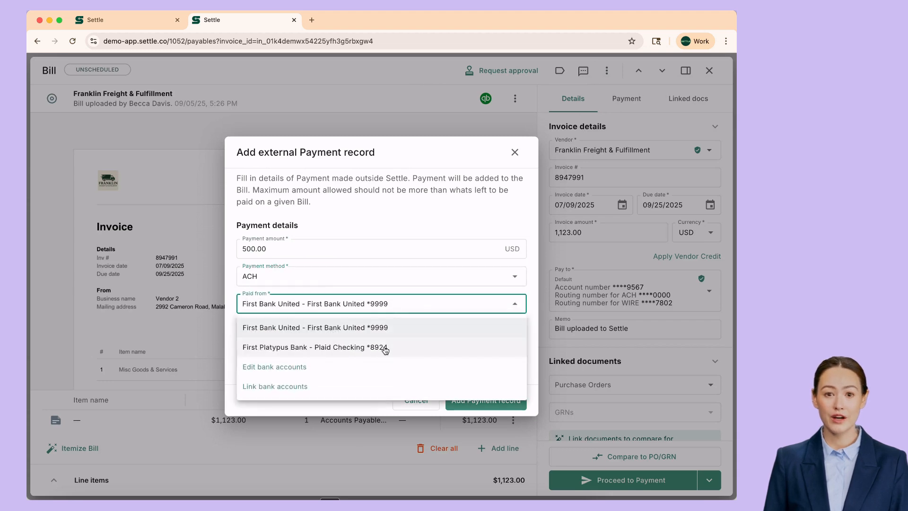
click(406, 295)
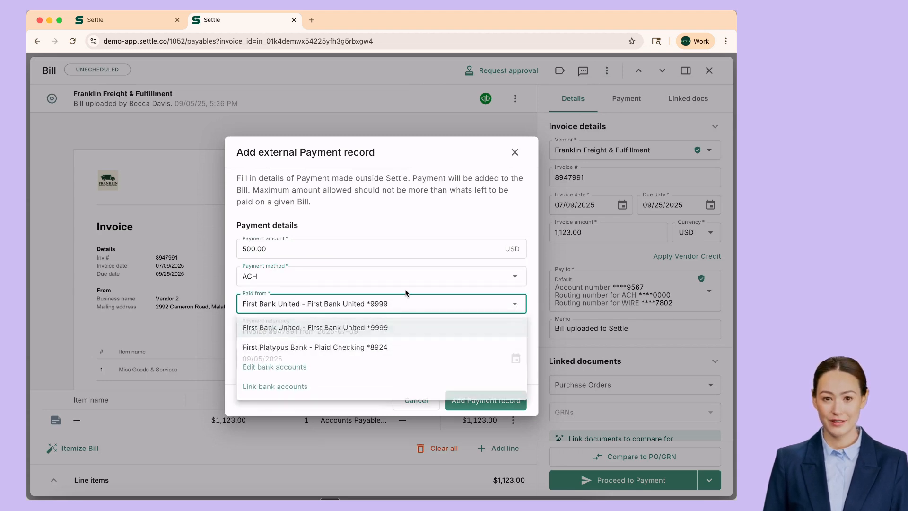
click(356, 385)
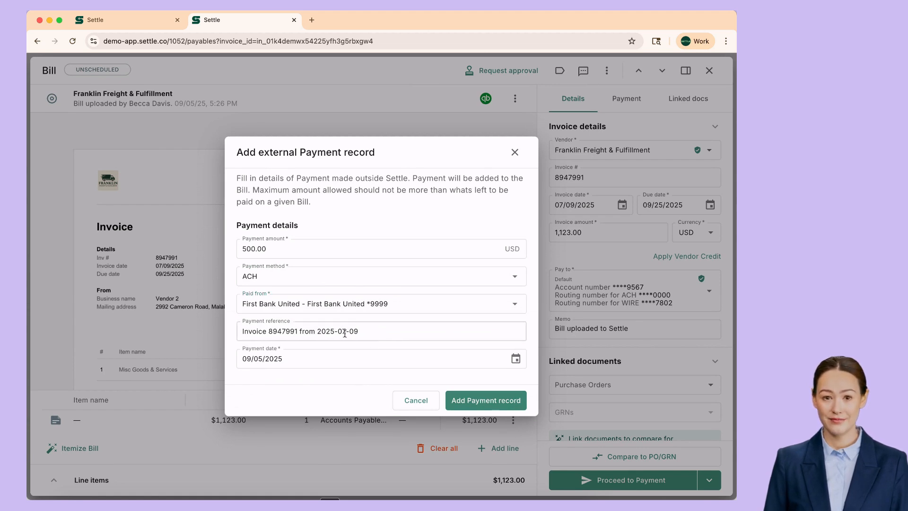
triple_click(348, 331)
click(371, 332)
click(342, 379)
click(490, 398)
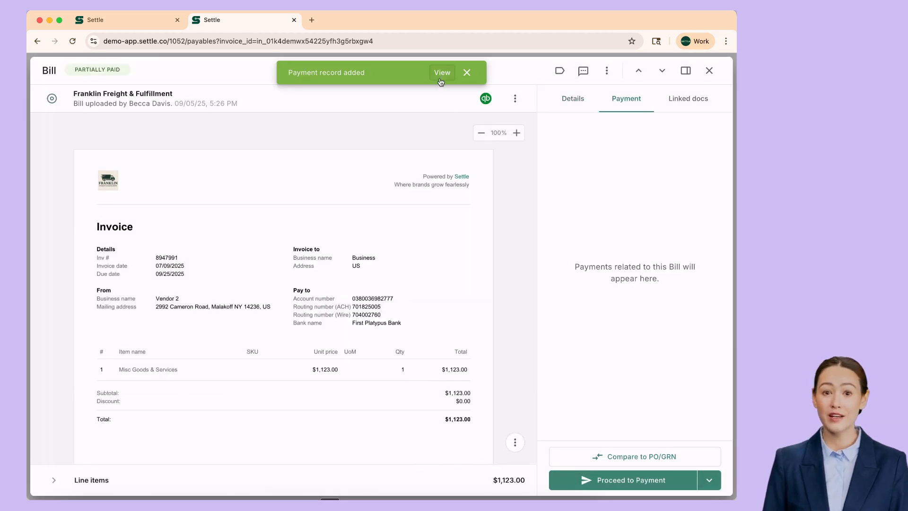
View the new $500.00 payment record, then close it to see $623.00 remaining.
click(441, 73)
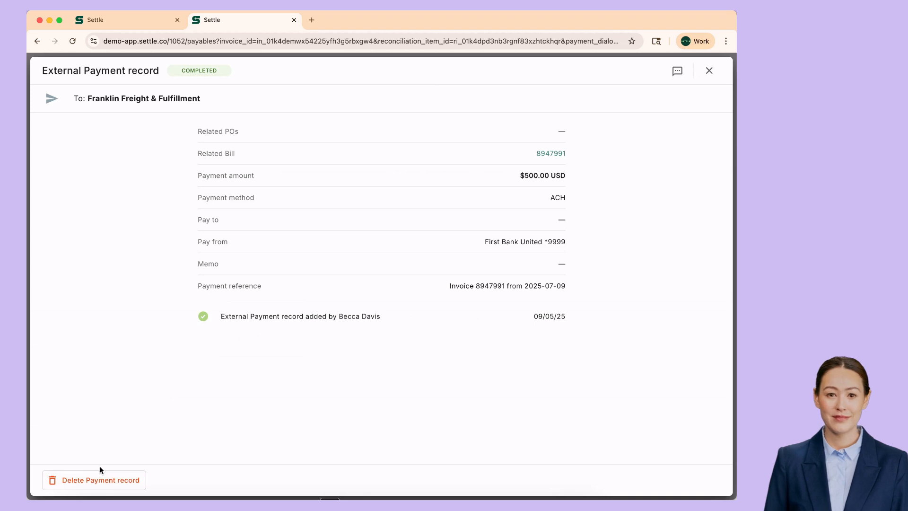
click(708, 71)
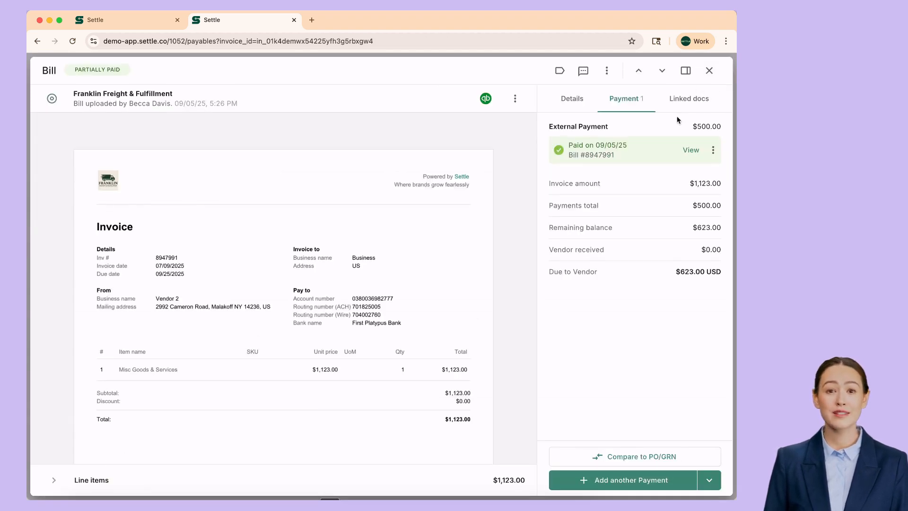